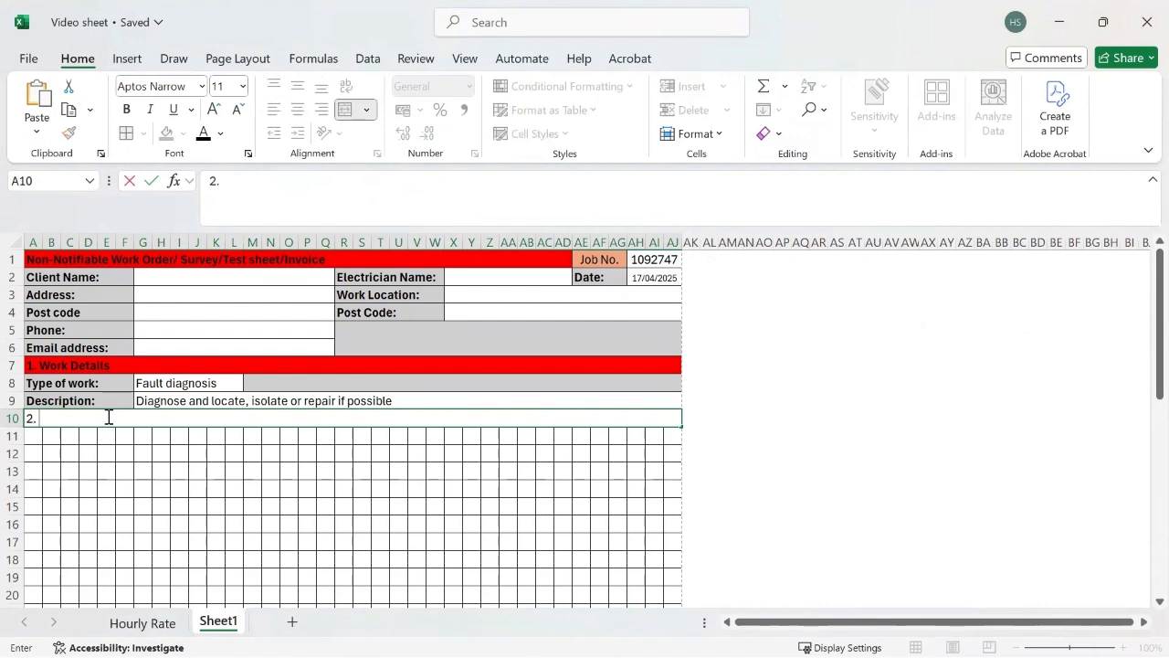
Step: Complete the row 10 heading as "2. Main intake:" and format it with red fill and bold text
type("Main intake:")
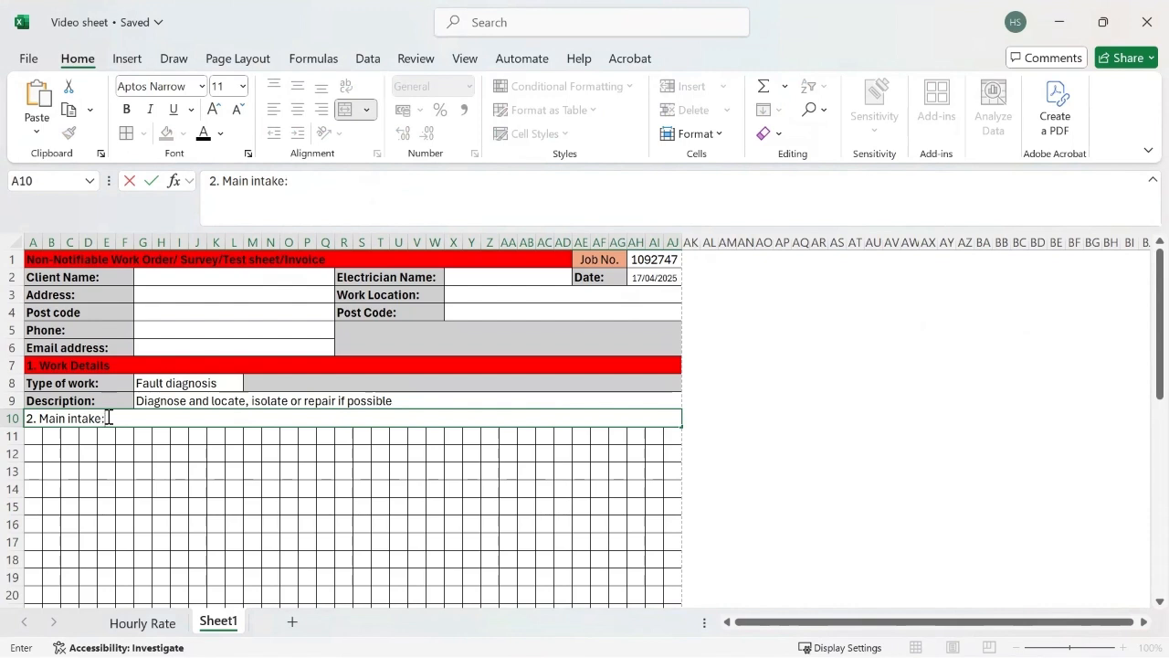
left_click(117, 436)
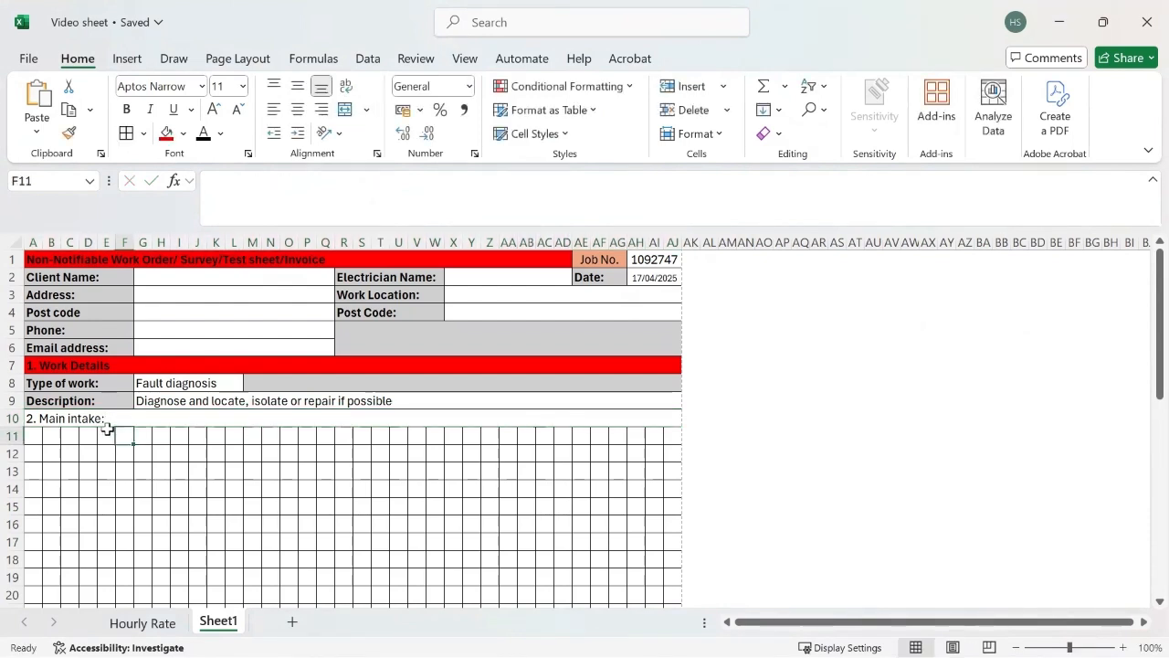
left_click(109, 416)
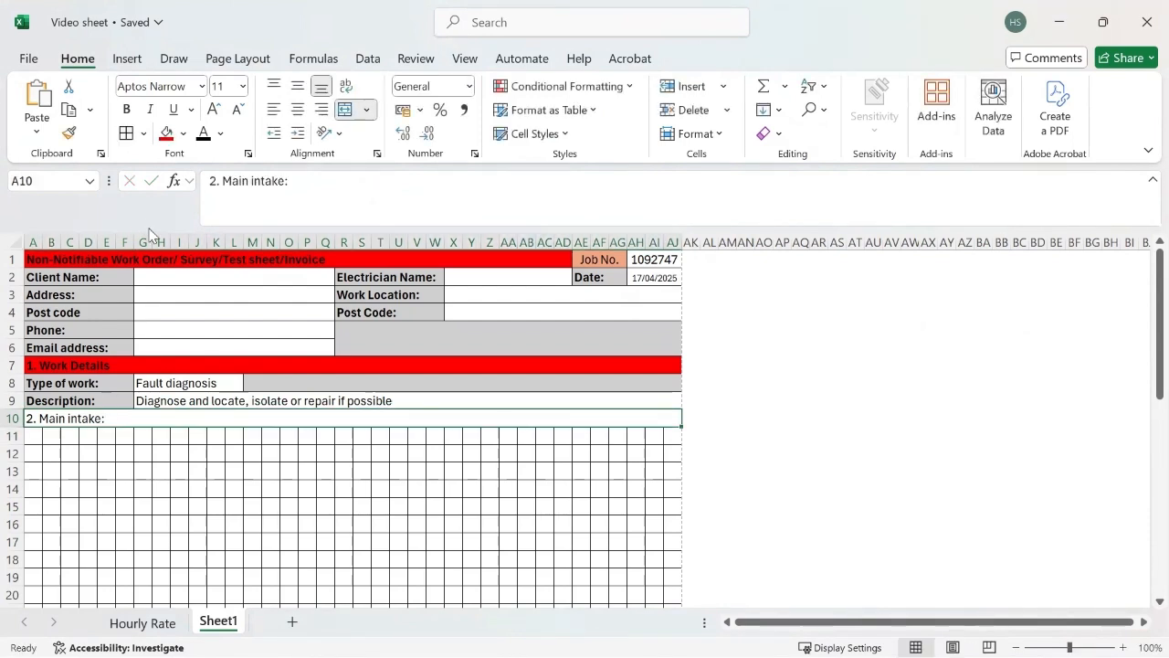
left_click(165, 134)
left_click(127, 109)
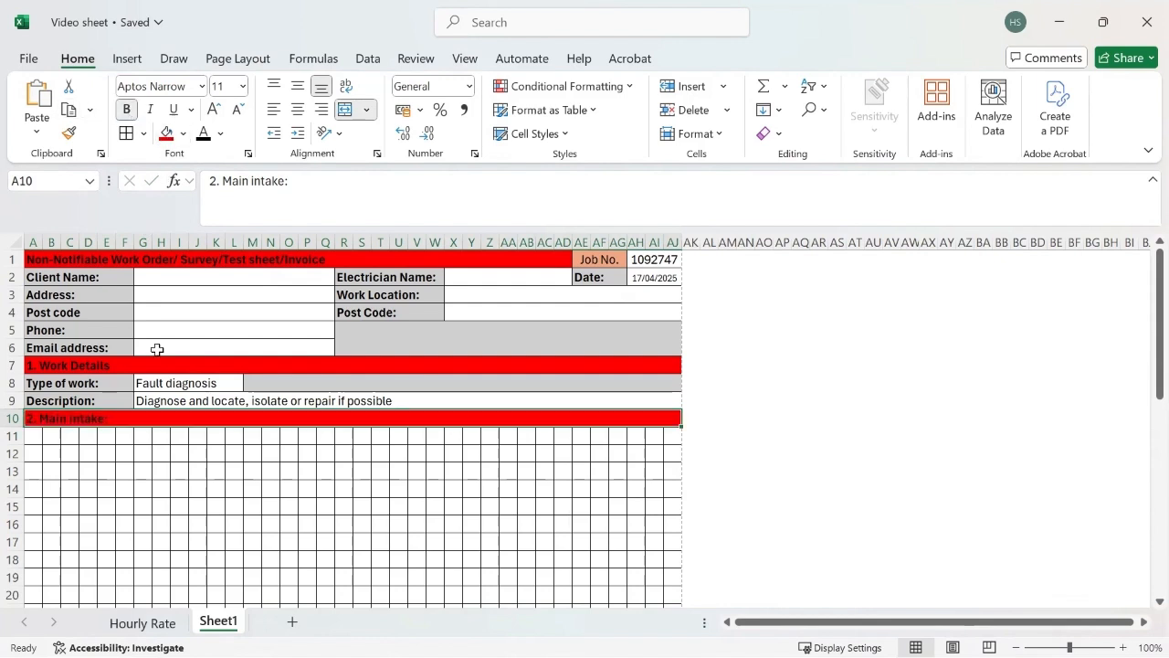
left_click(123, 467)
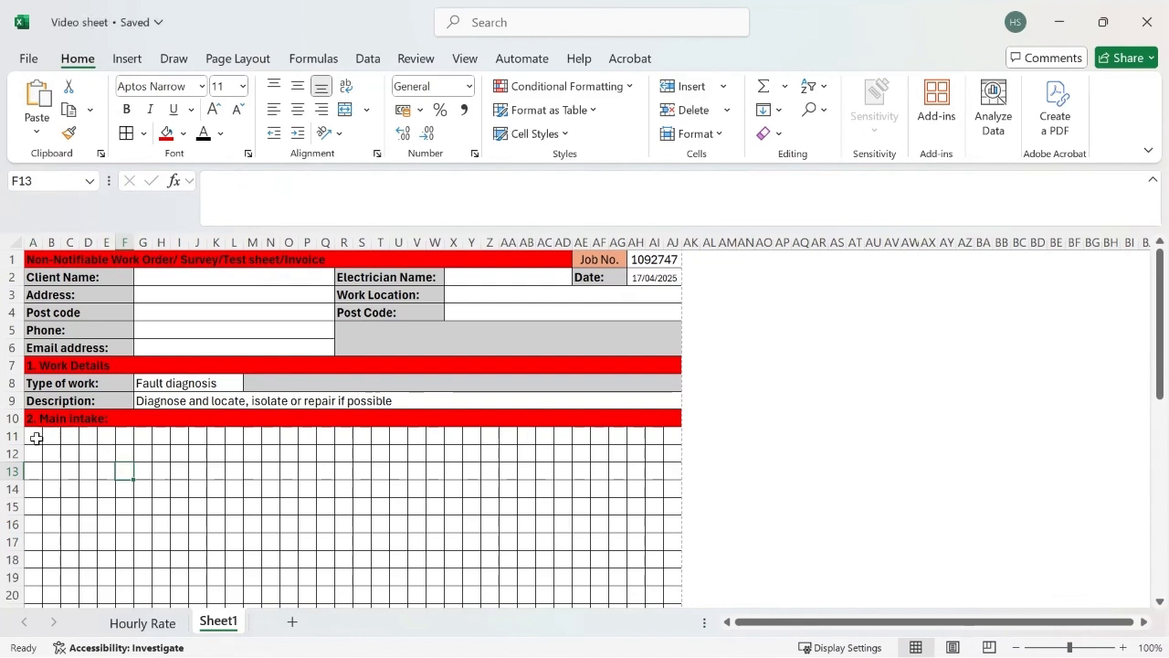
Step: Merge the cells across each row in A11:F14 and in G11:H14
left_click_drag(36, 438, 124, 485)
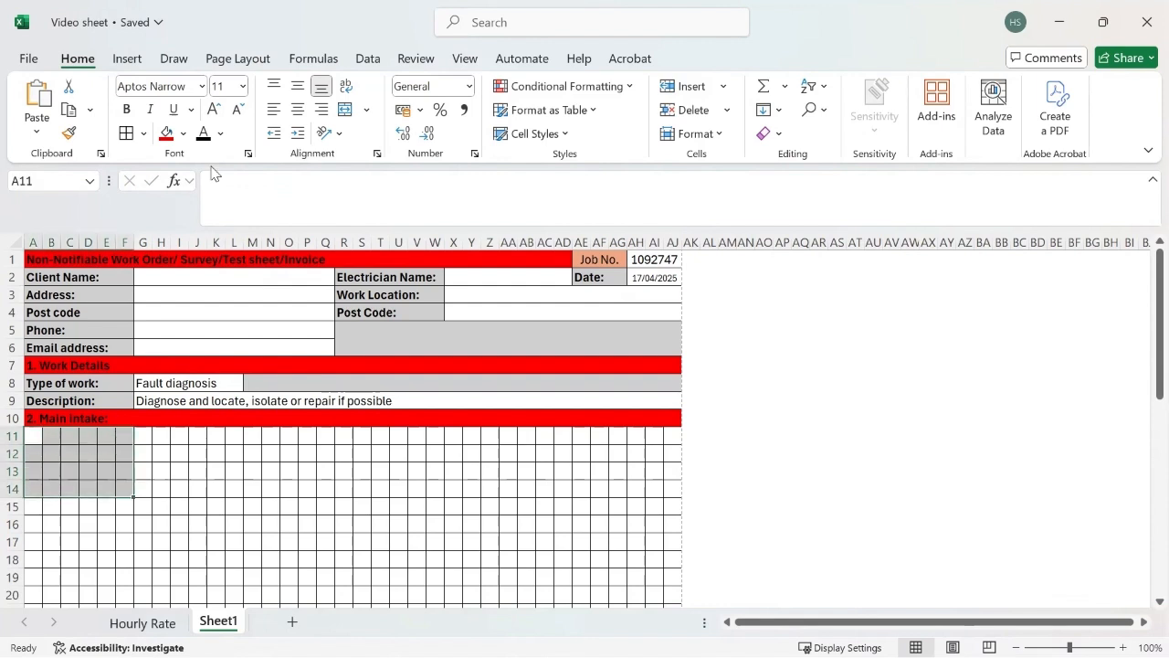
left_click(367, 110)
left_click(383, 162)
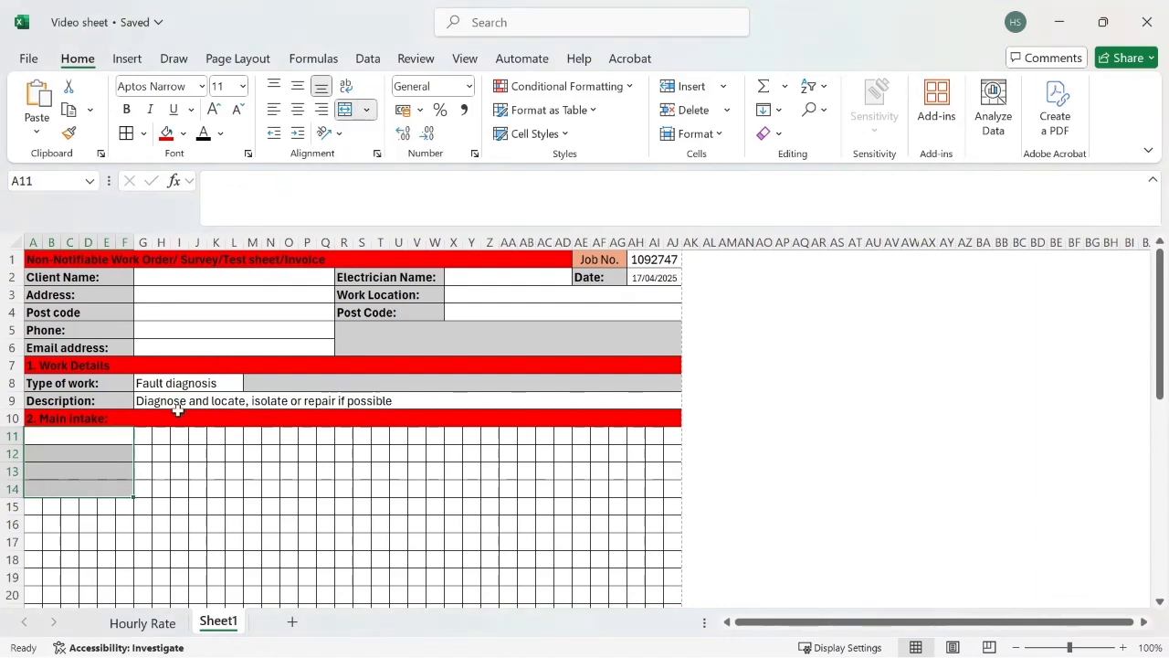
left_click_drag(143, 436, 160, 488)
left_click(367, 110)
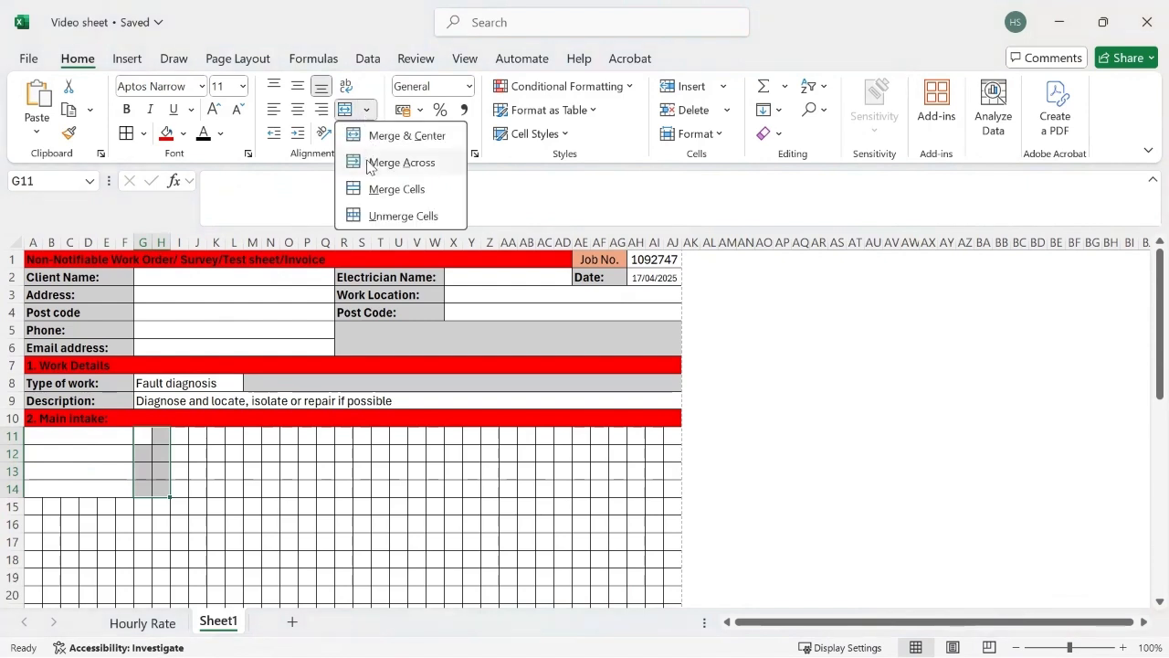
left_click(382, 162)
Step: Enter the label "Preveious certs:" in the merged cell A11
left_click(96, 434)
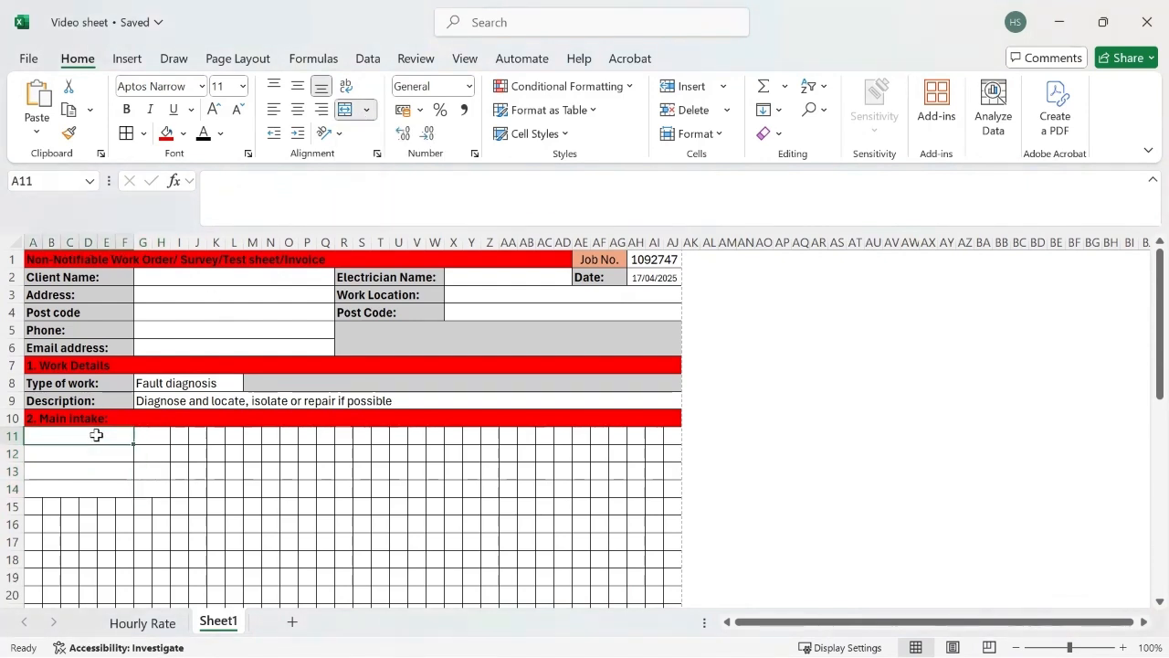
type("Pre")
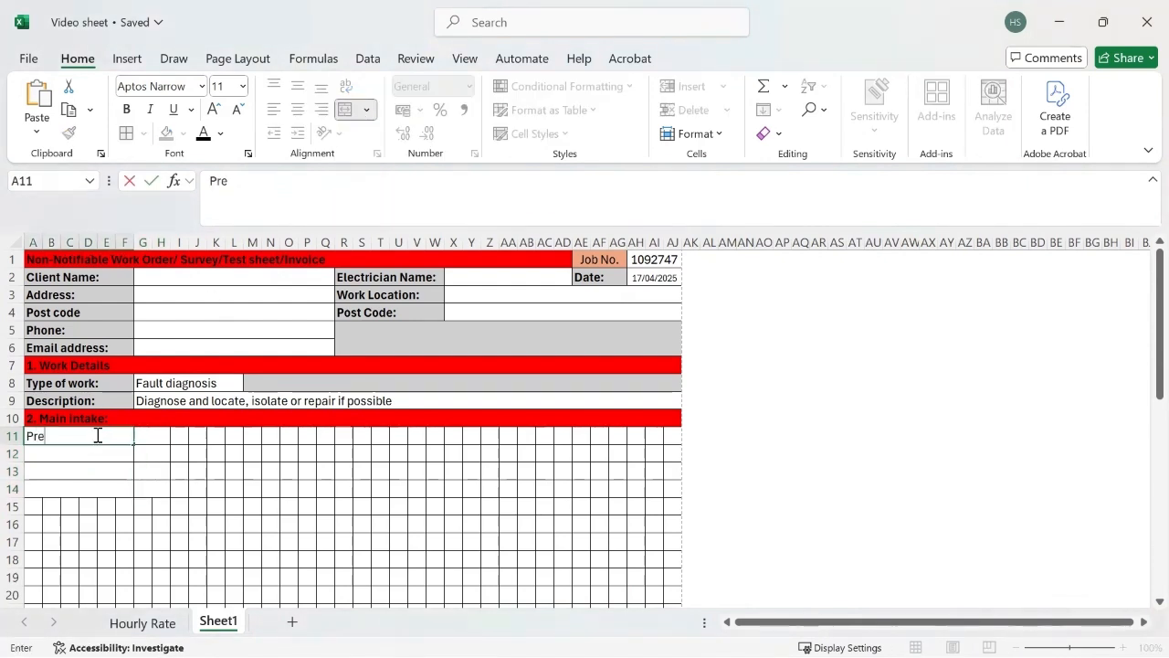
type("veious certs:")
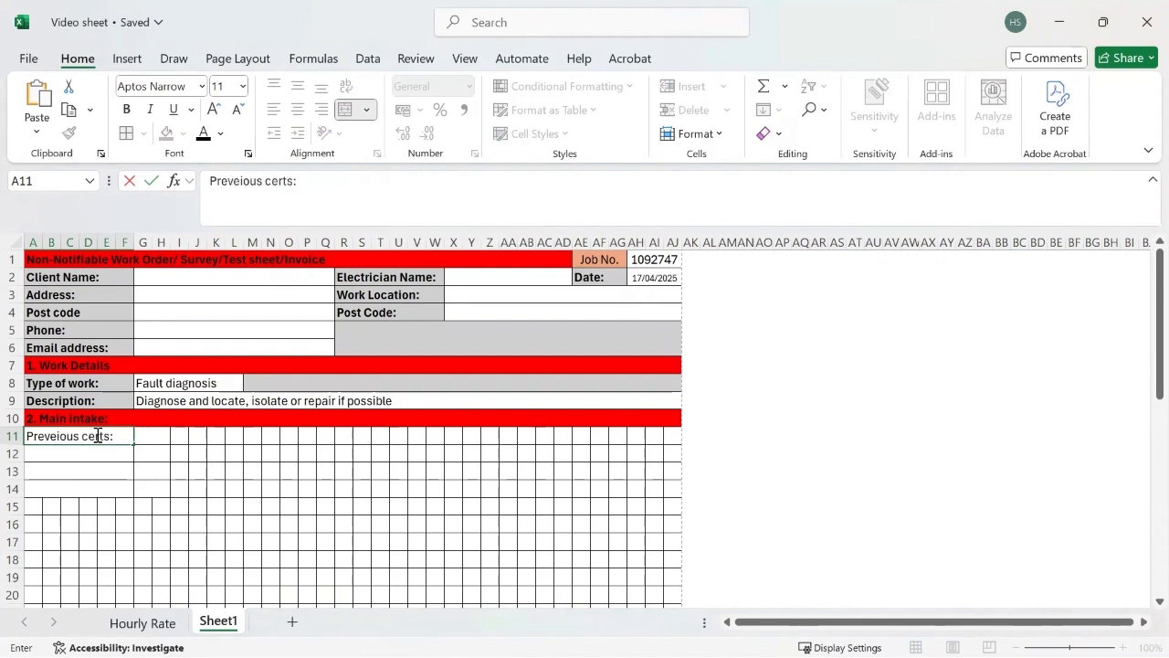
Step: Add list data validation to merged cell G11 with the source "Yes, No, N/A"
left_click(151, 441)
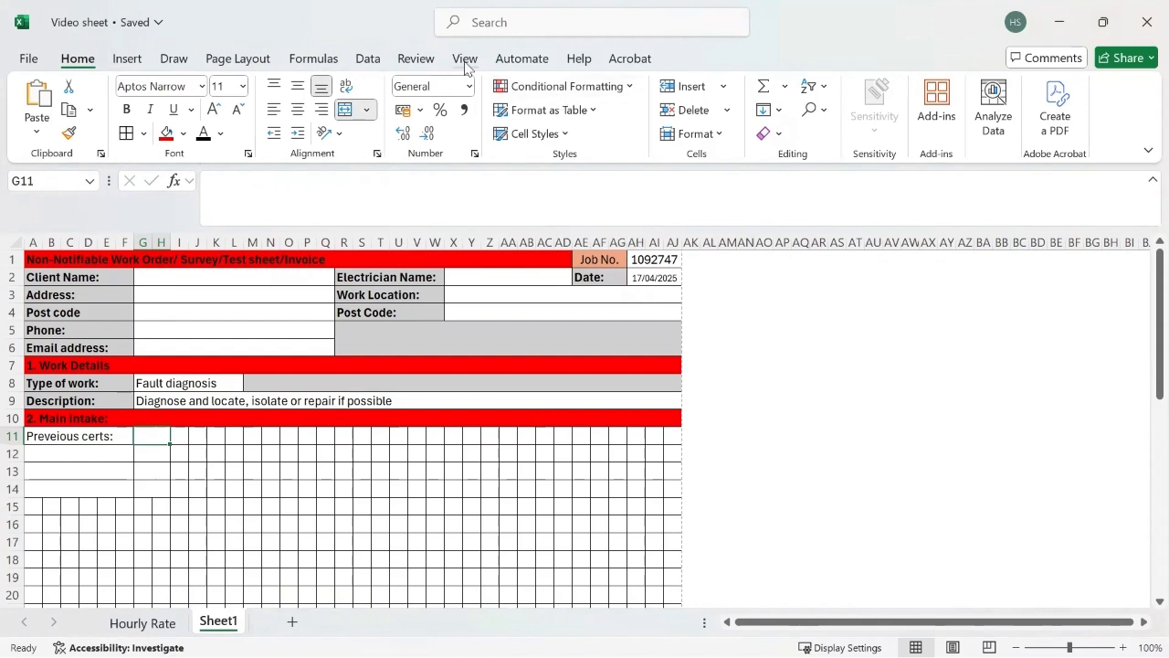
left_click(368, 59)
left_click(776, 133)
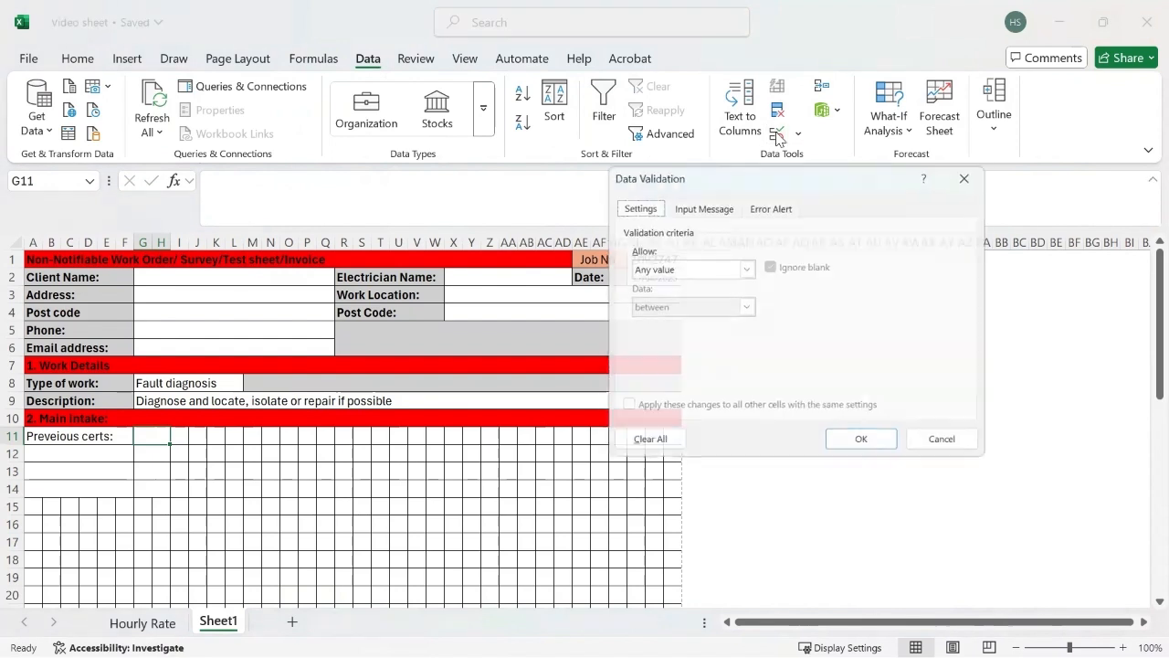
left_click(744, 266)
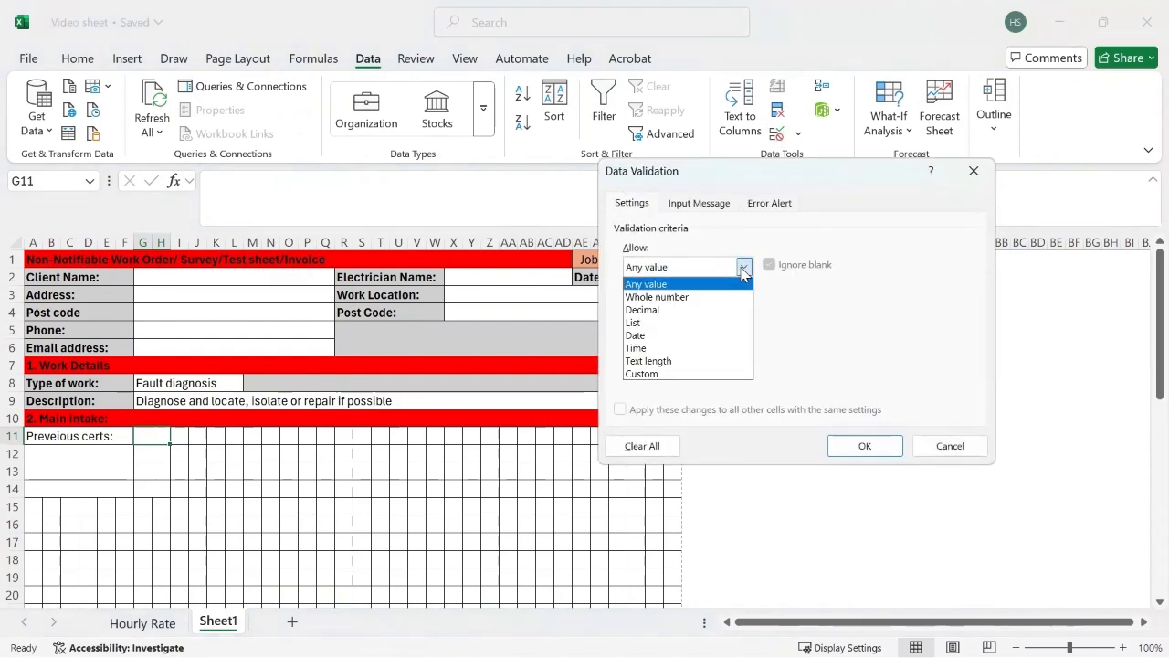
left_click(654, 331)
left_click(665, 345)
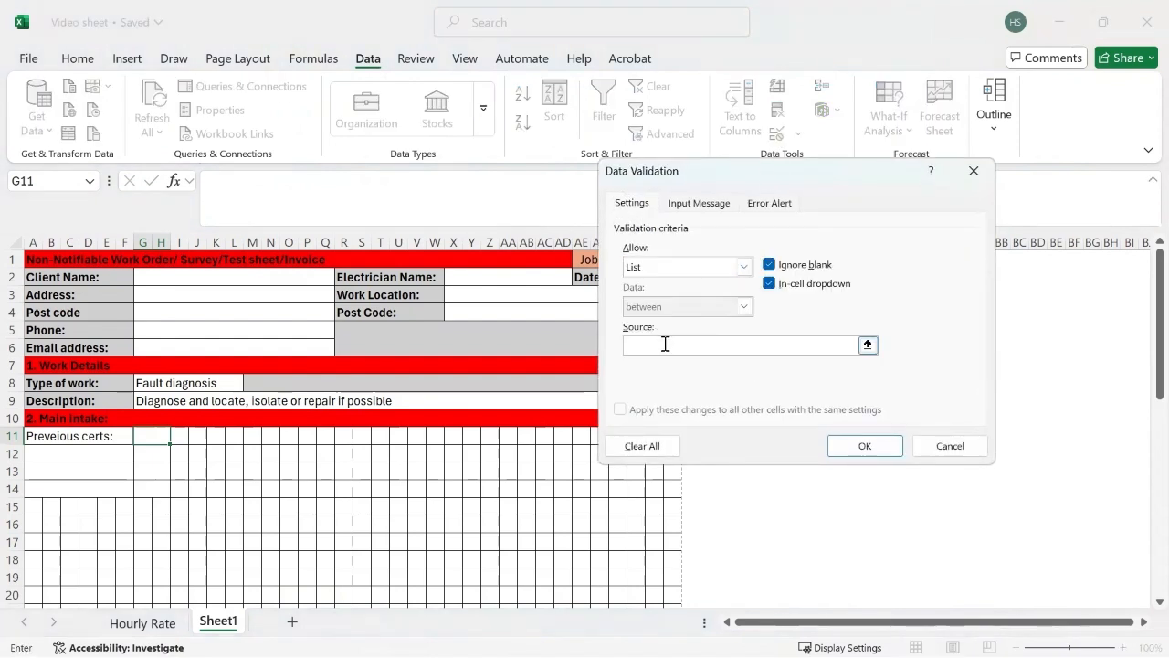
type("Yes, No, N/A")
left_click(861, 445)
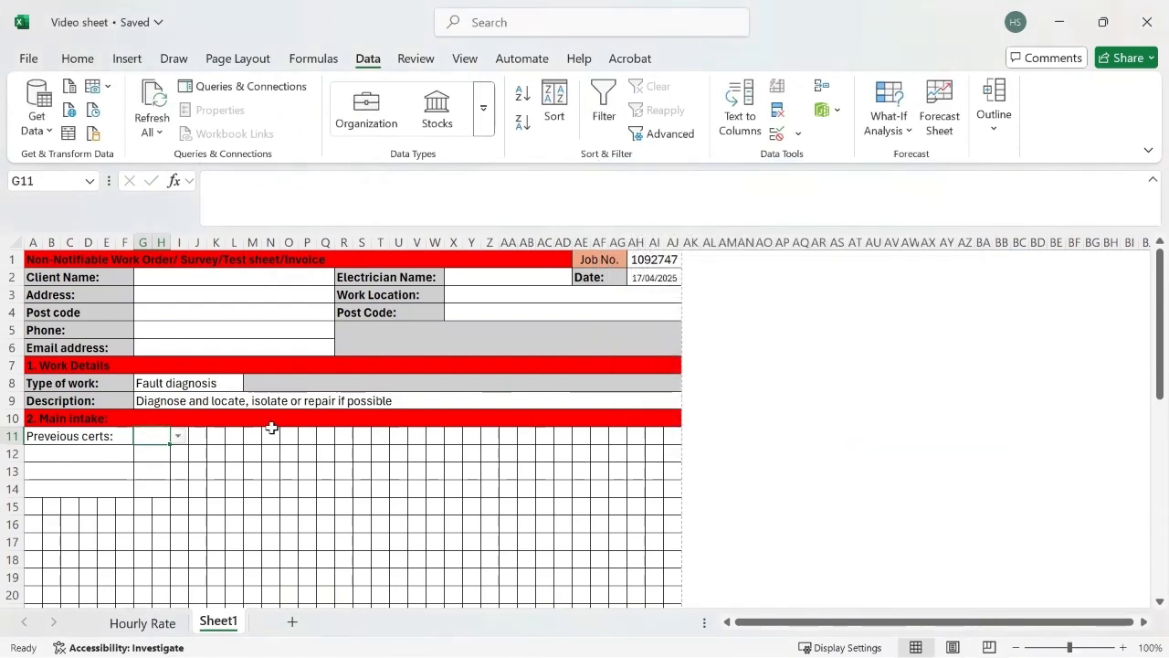
Step: Choose N/A from the dropdown list in G11
left_click(178, 437)
left_click(154, 483)
left_click(195, 436)
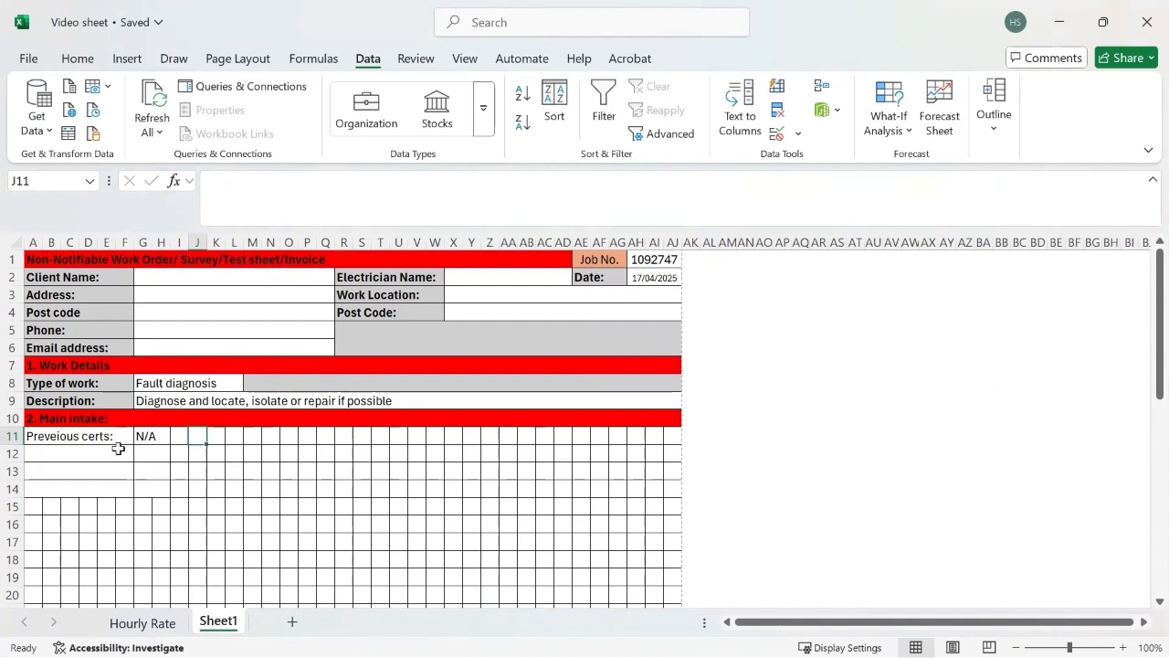
Step: Merge cells I11:N11 across, beside the previous certs answer
left_click(181, 437)
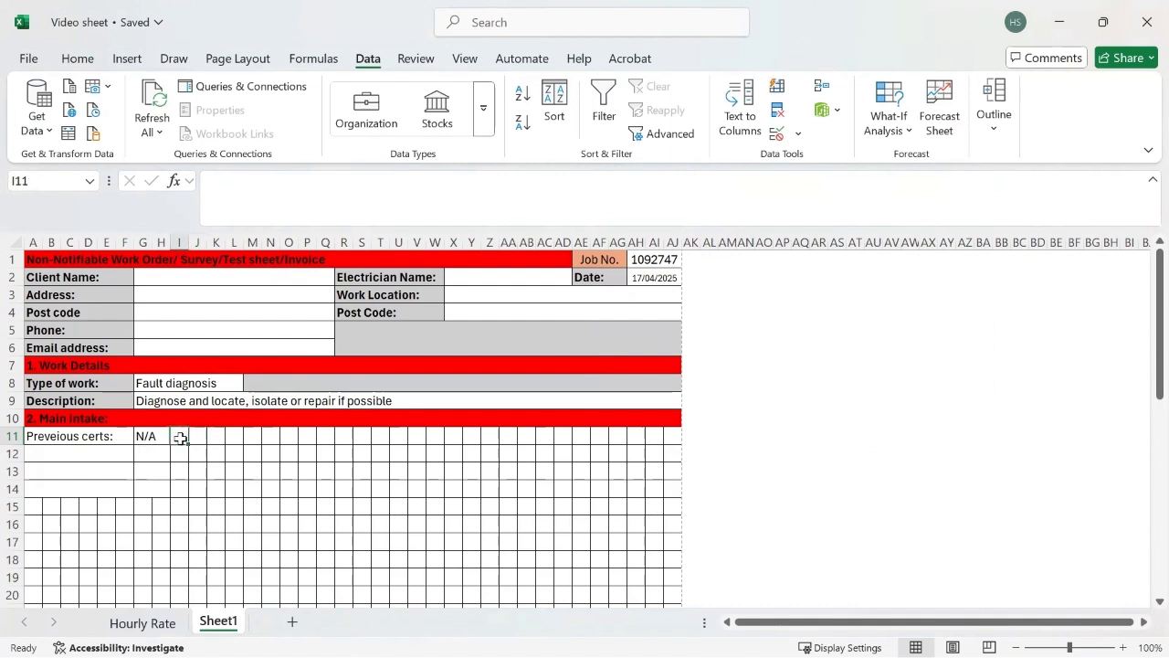
left_click_drag(181, 438, 267, 438)
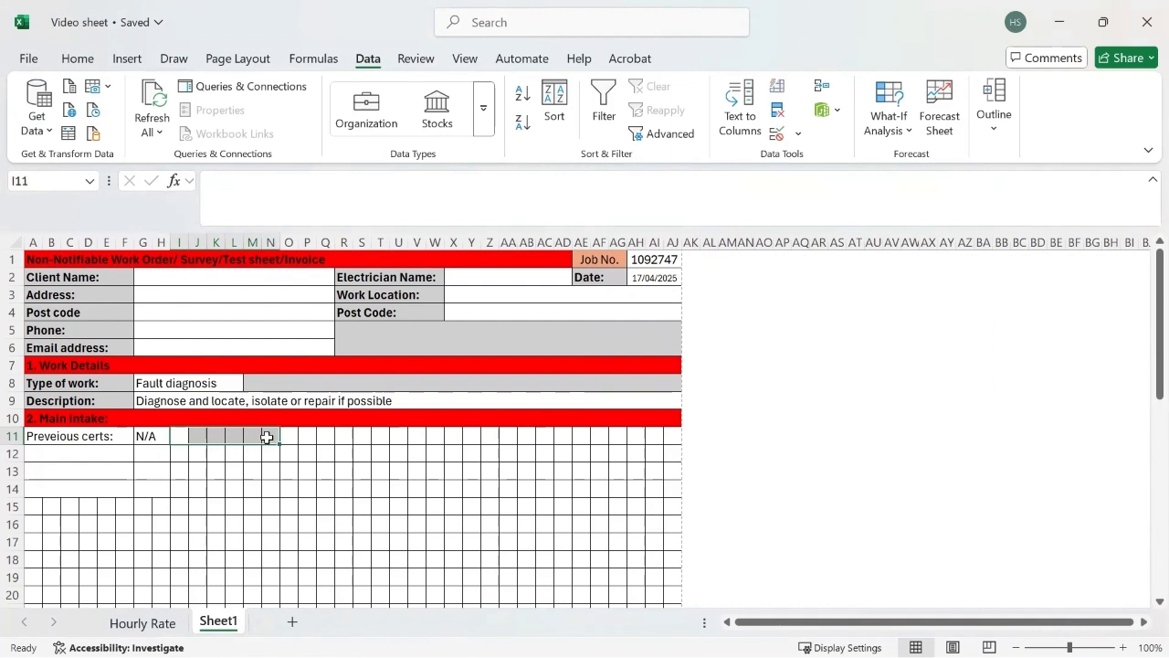
left_click(73, 60)
left_click(367, 109)
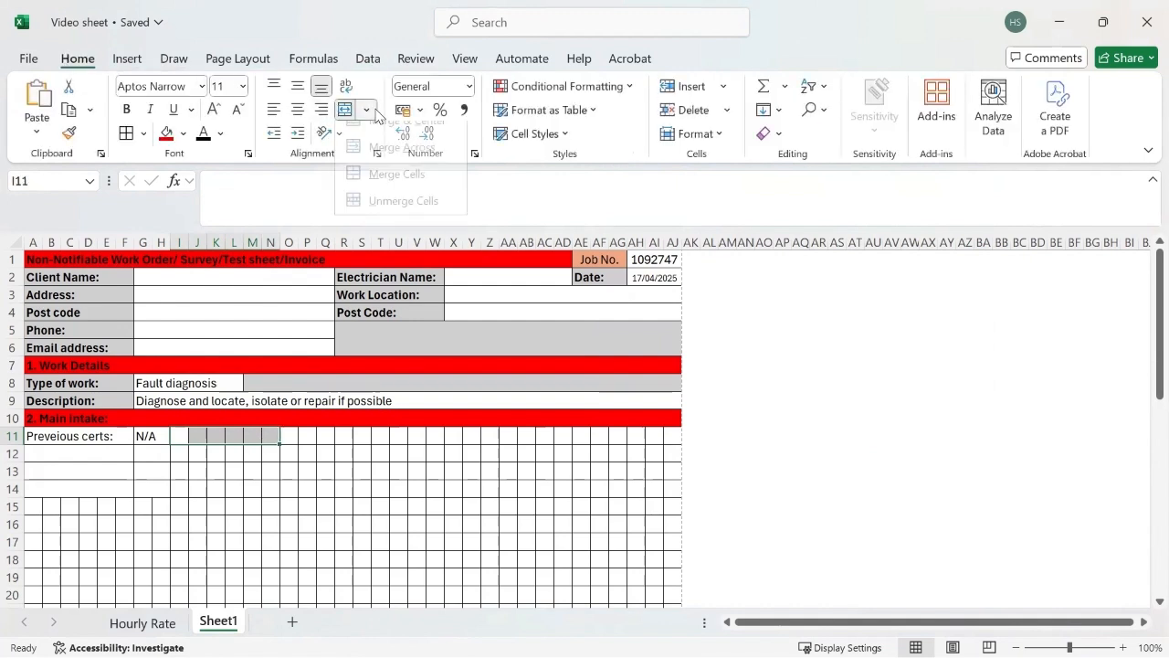
left_click(402, 163)
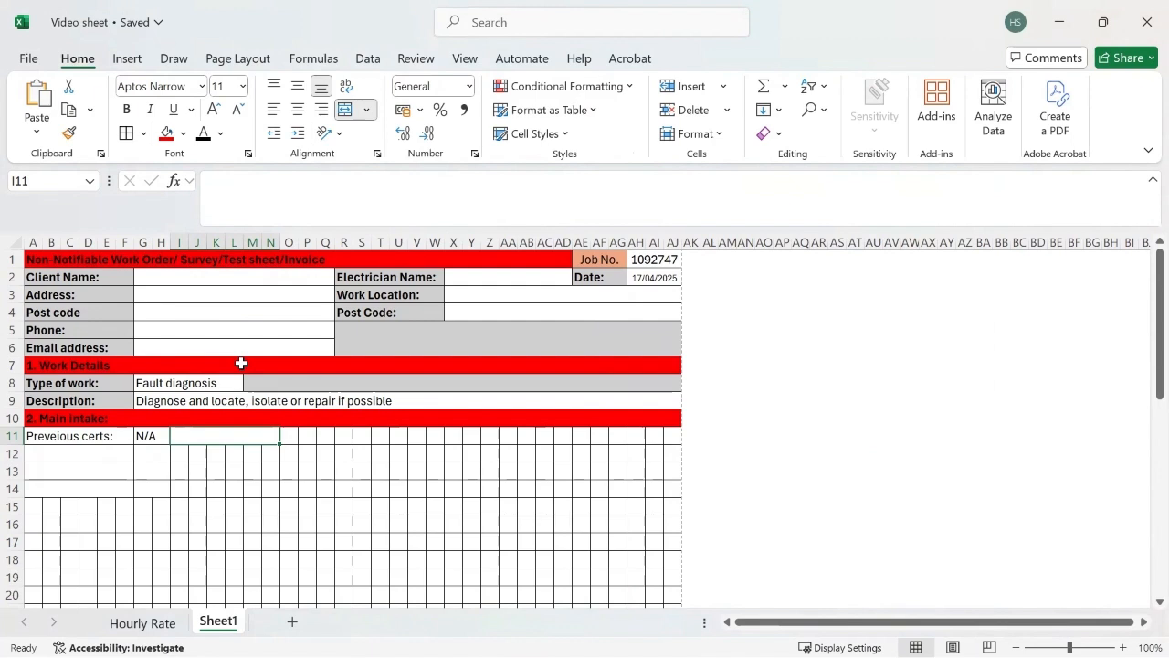
Step: Enter the label "Evidence of Alt/Add" in the merged cell I11
type("E")
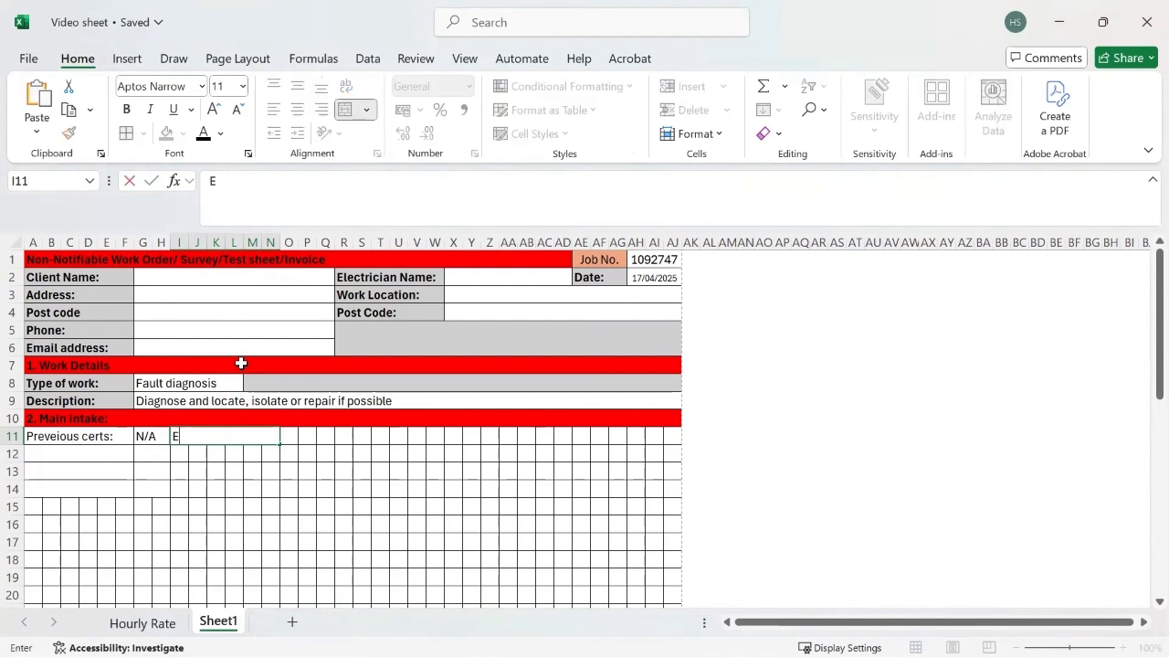
type("vidence of")
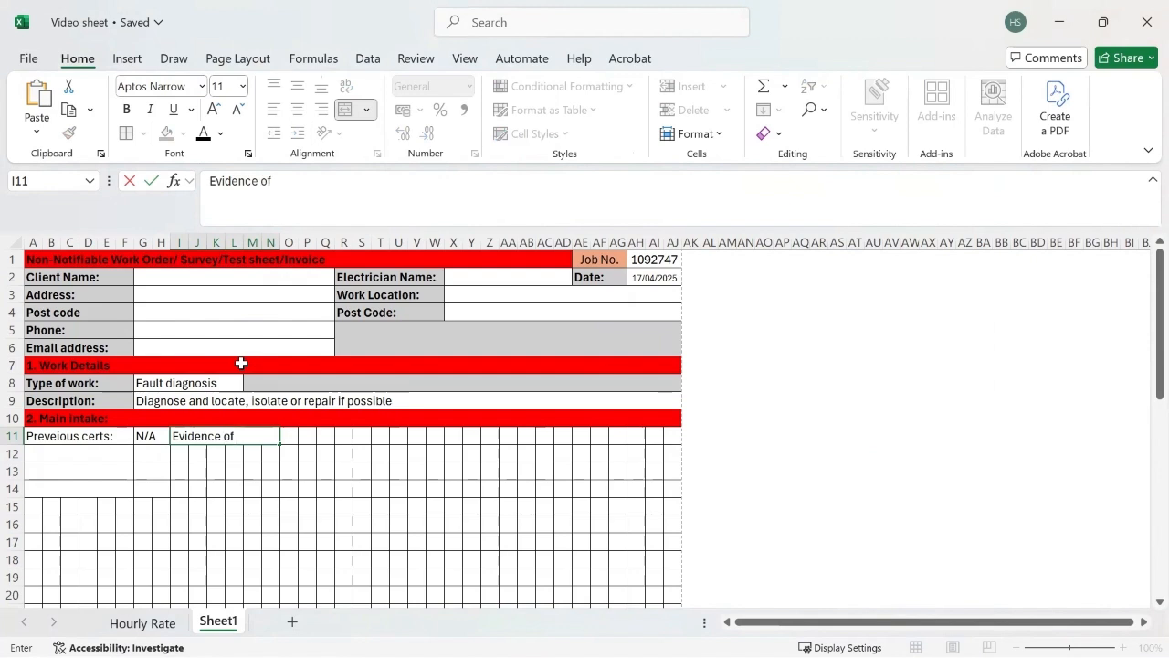
type(" Alt/Add")
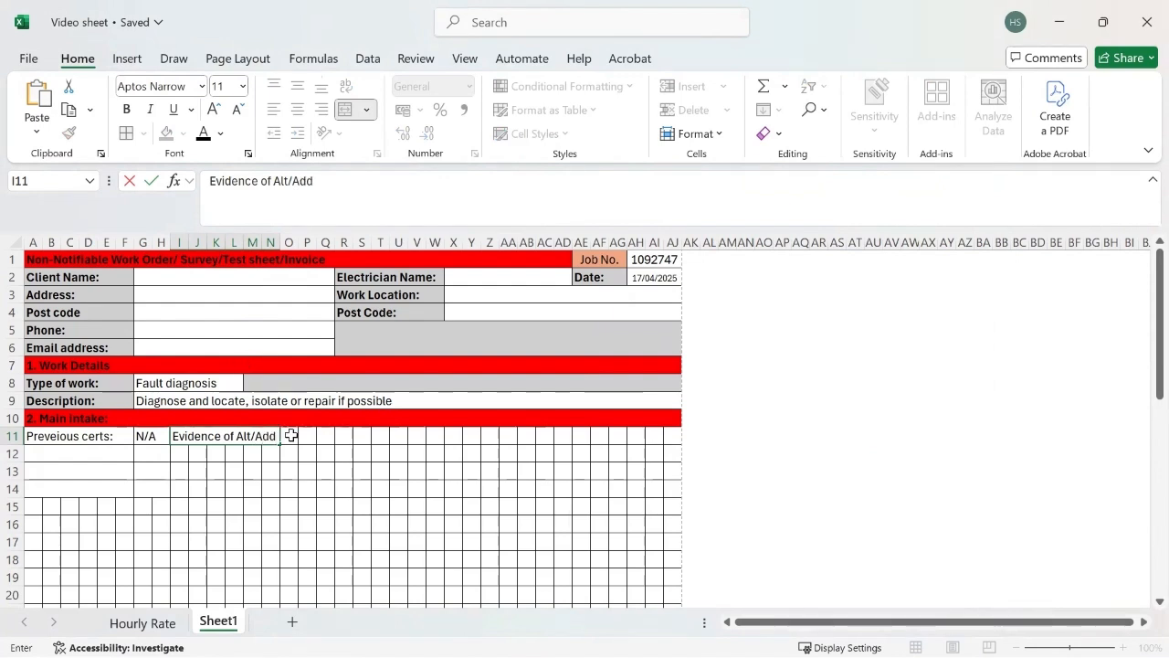
Step: Copy the dropdown cell G11 to O11 and choose Yes from the pasted list
left_click_drag(291, 435, 312, 435)
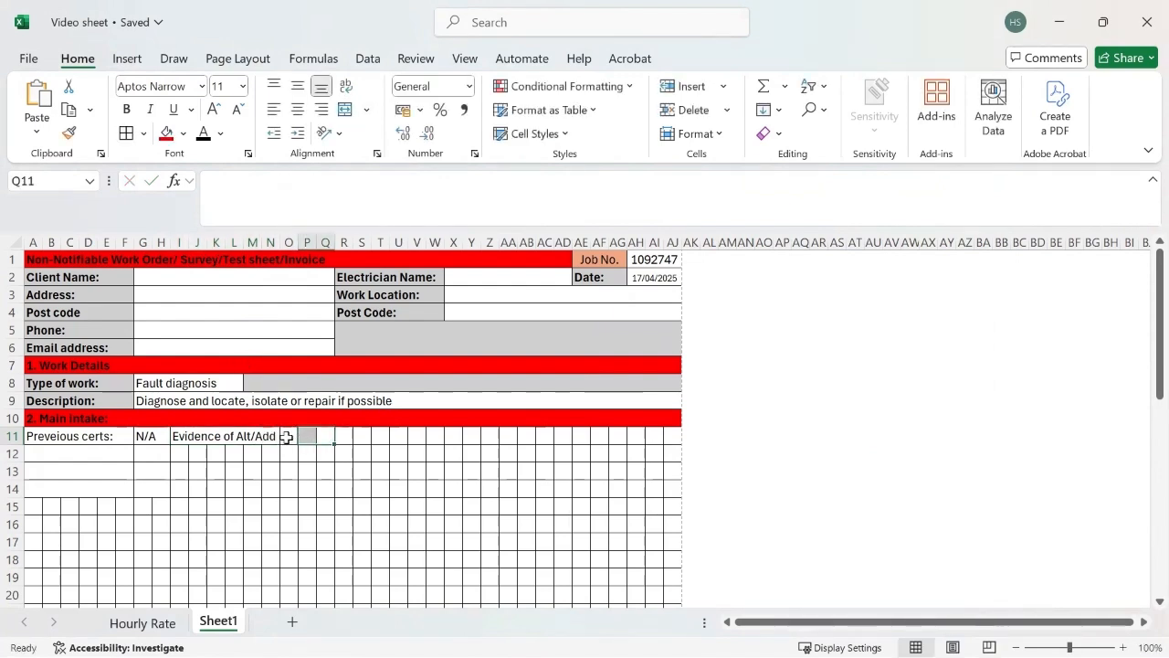
left_click(286, 434)
left_click(156, 437)
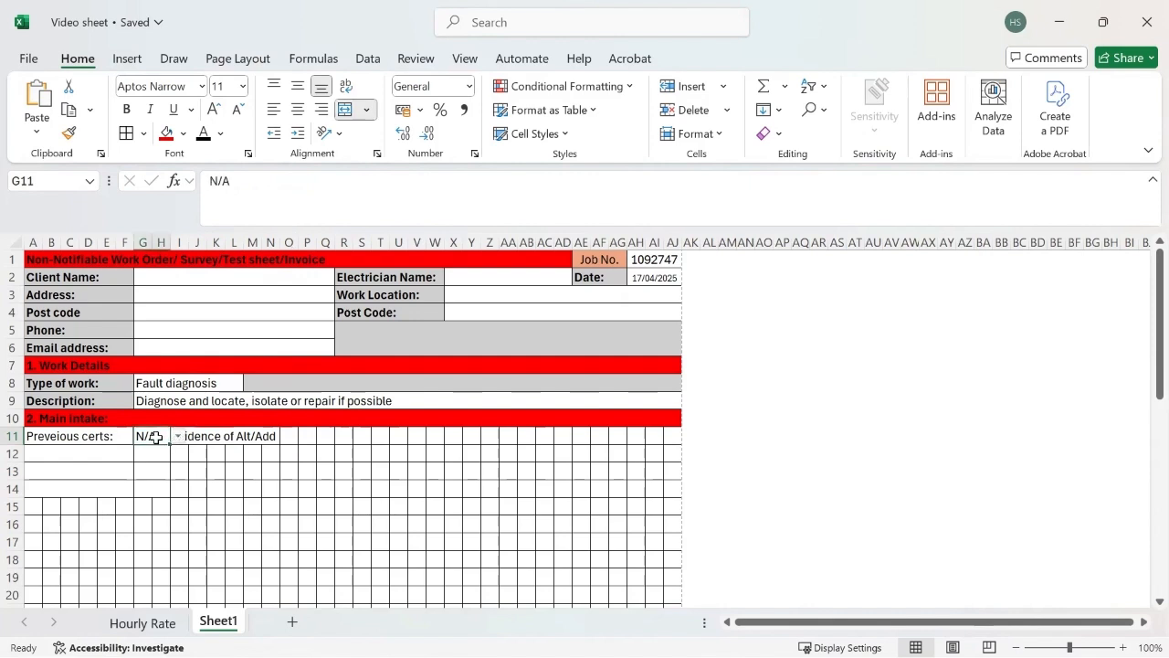
key("ctrl+c")
left_click(287, 437)
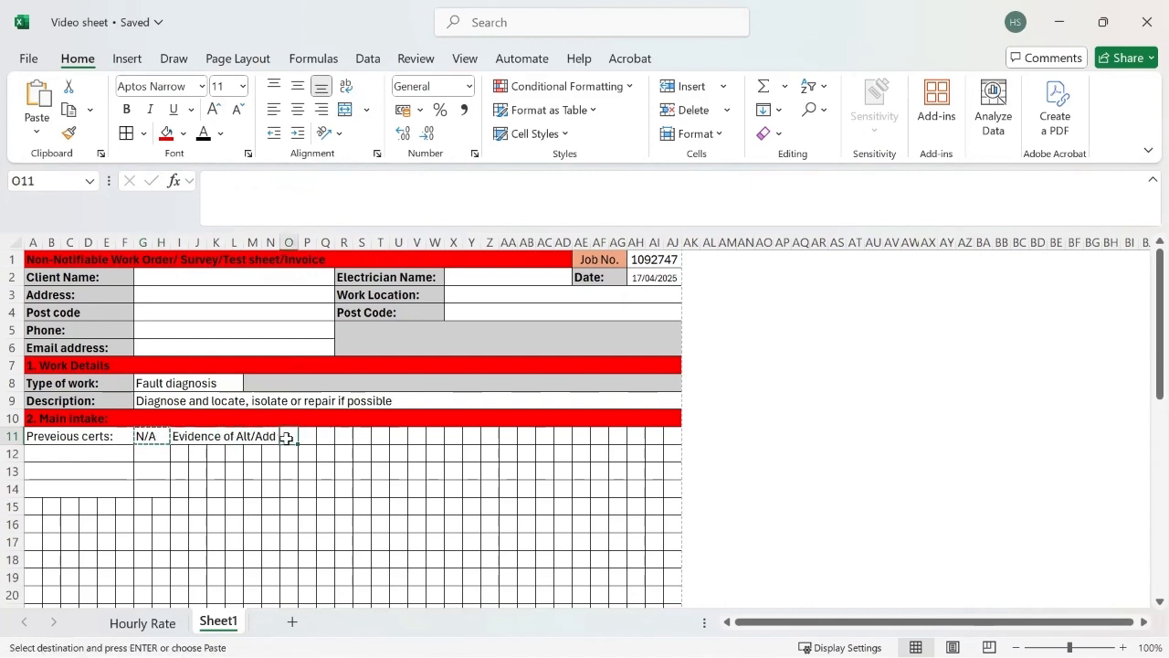
key("ctrl+v")
key("Escape")
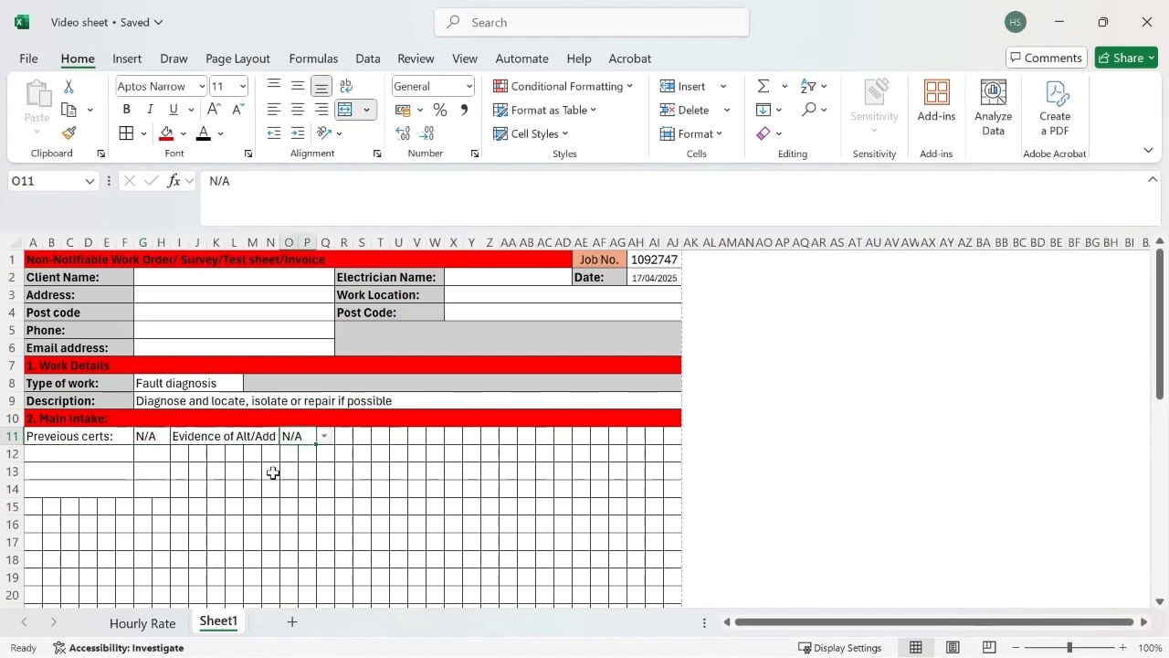
left_click(325, 437)
left_click(294, 451)
left_click(375, 490)
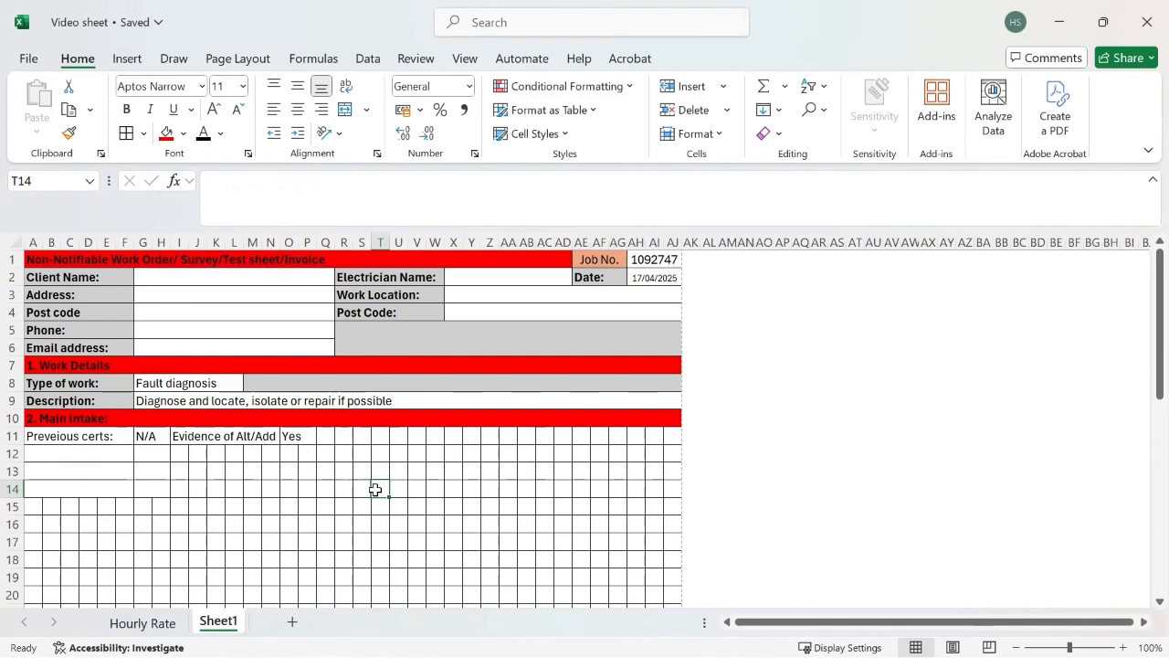
Step: Merge cells Q11:V11 across and enter the label "Estimated Age:" in the merged cell
double_click(321, 439)
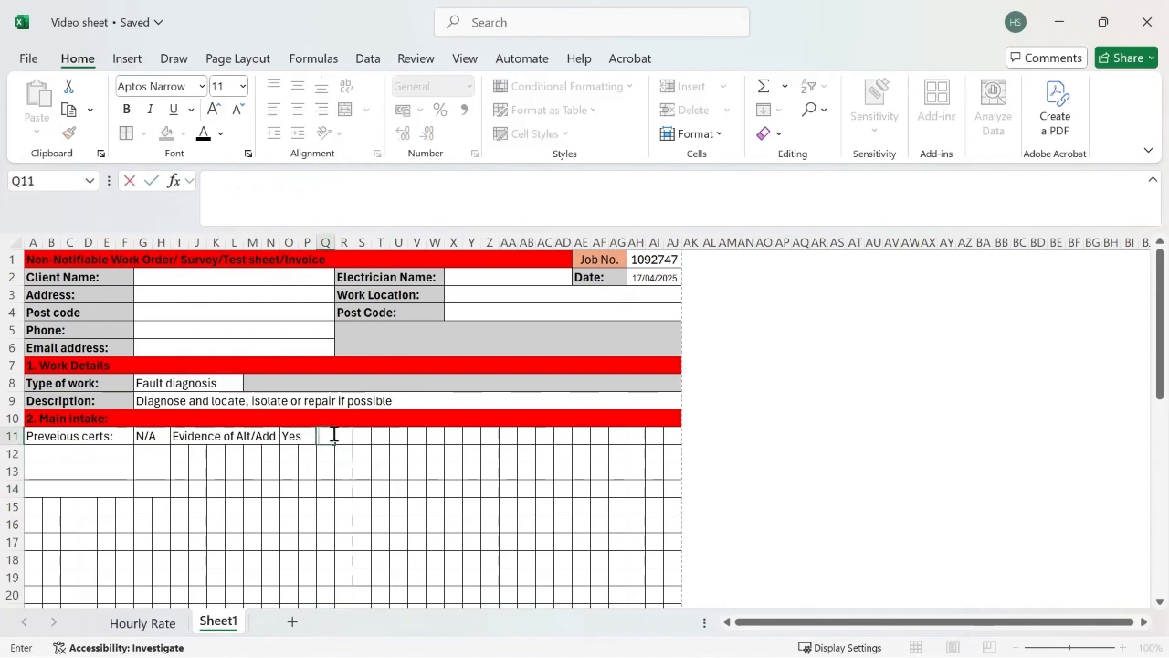
left_click(327, 454)
left_click_drag(326, 438, 417, 439)
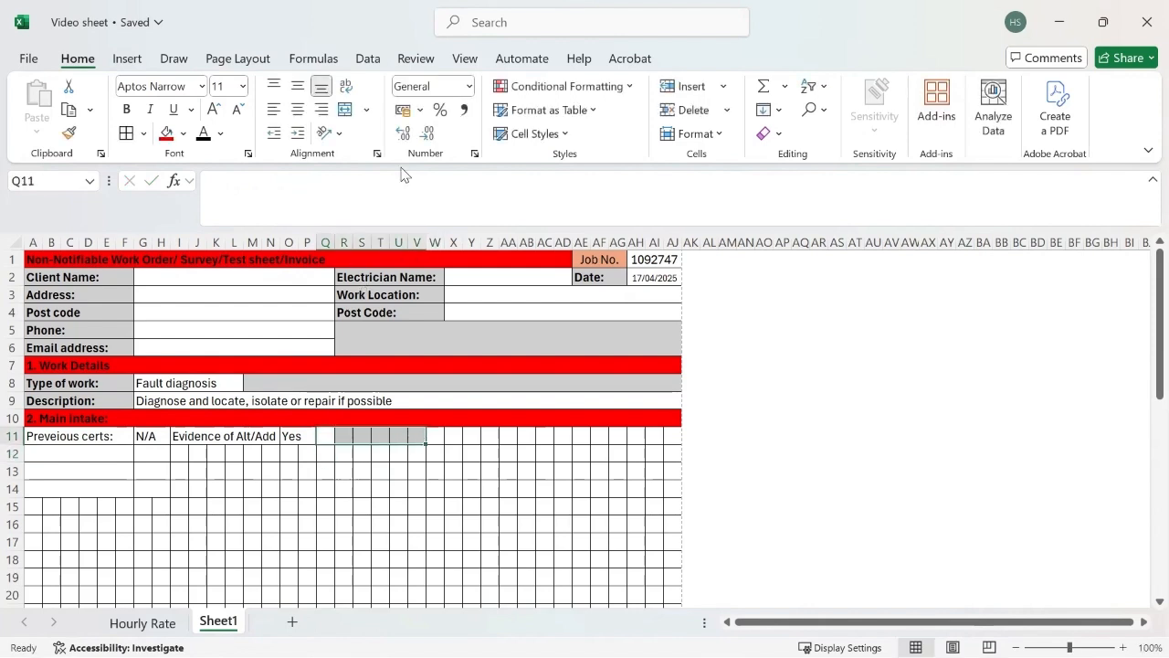
left_click(368, 111)
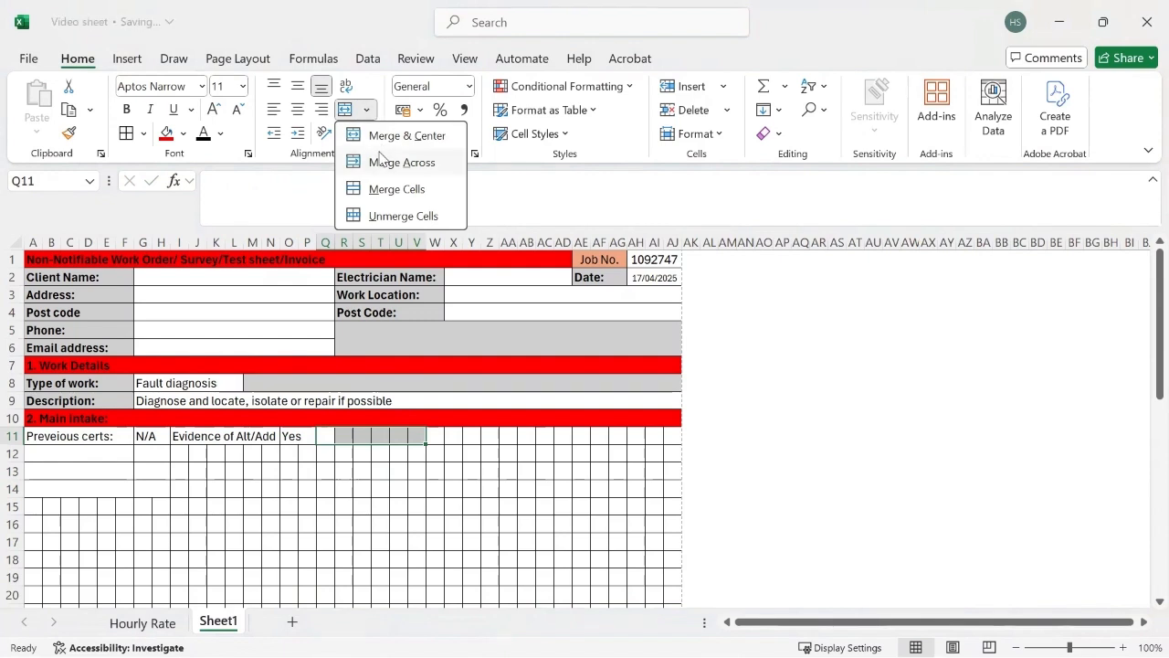
left_click(400, 161)
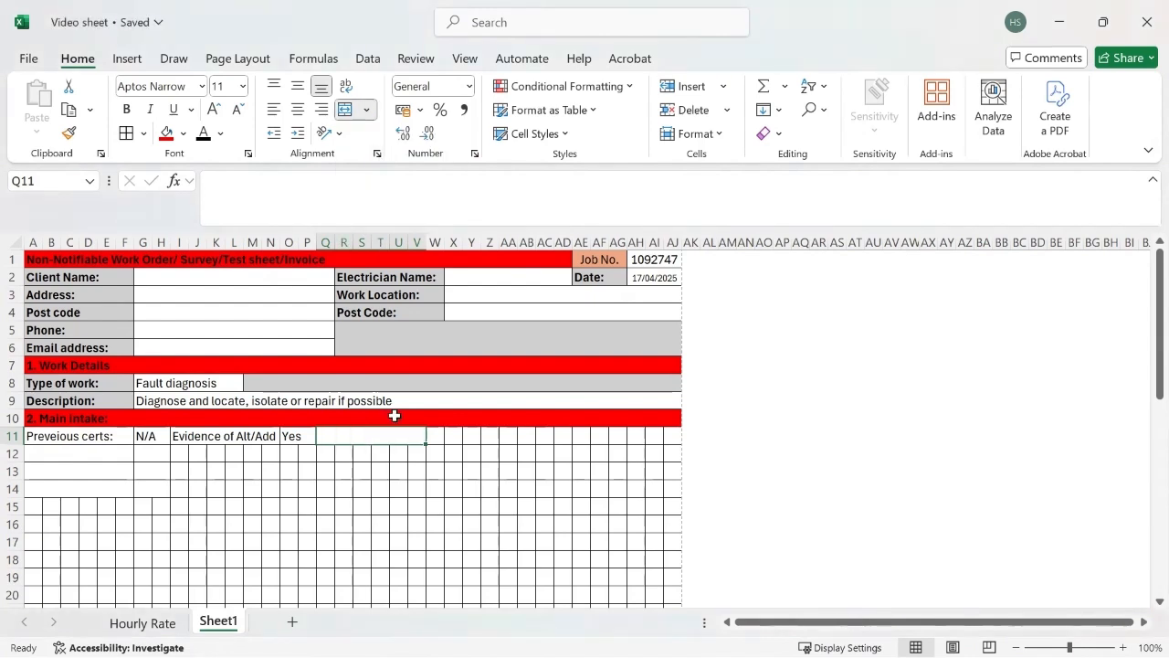
type("Estimat")
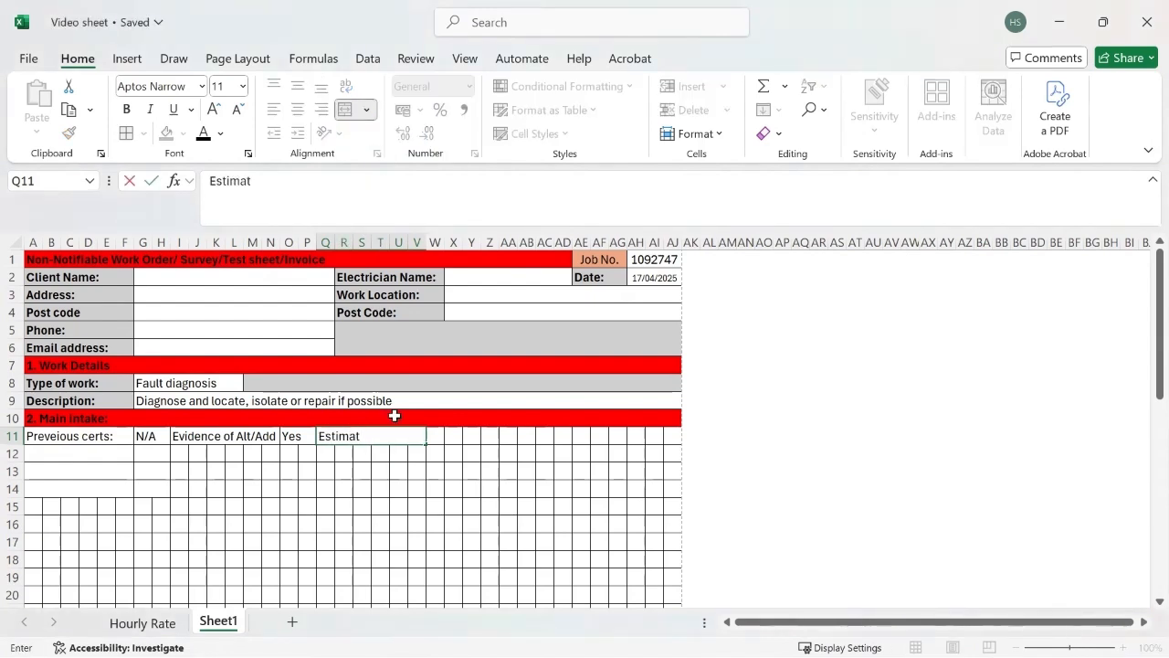
type("ed Age:")
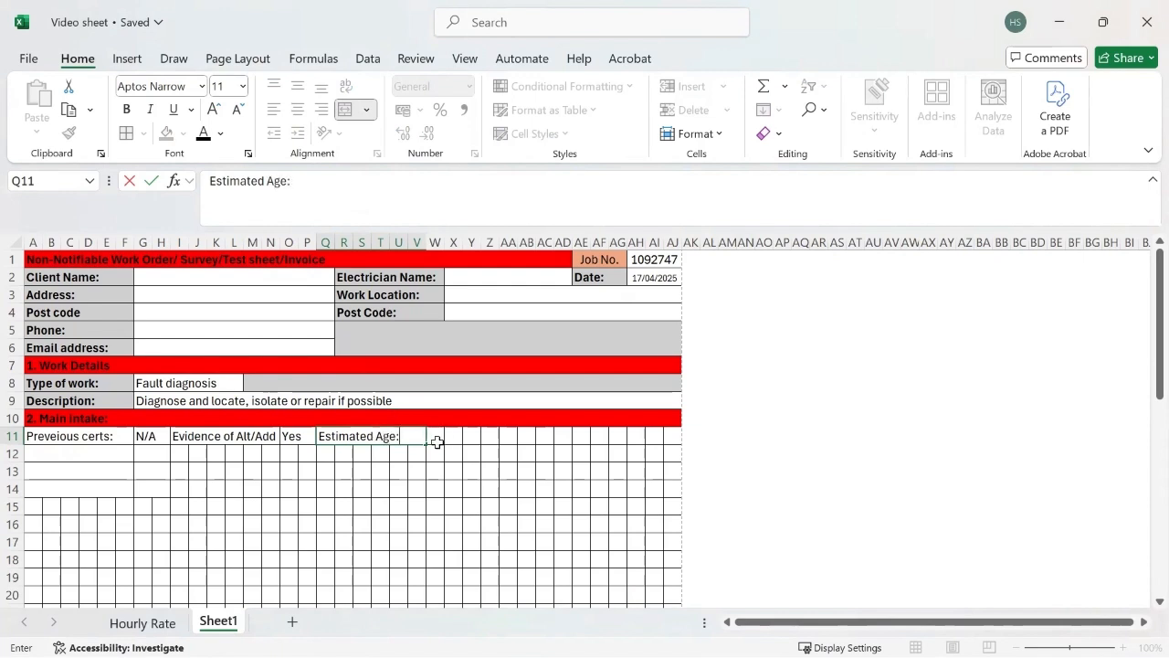
Step: Merge cells W11:AB11 across, beside the "Estimated Age:" label
left_click(435, 436)
left_click_drag(435, 436, 523, 437)
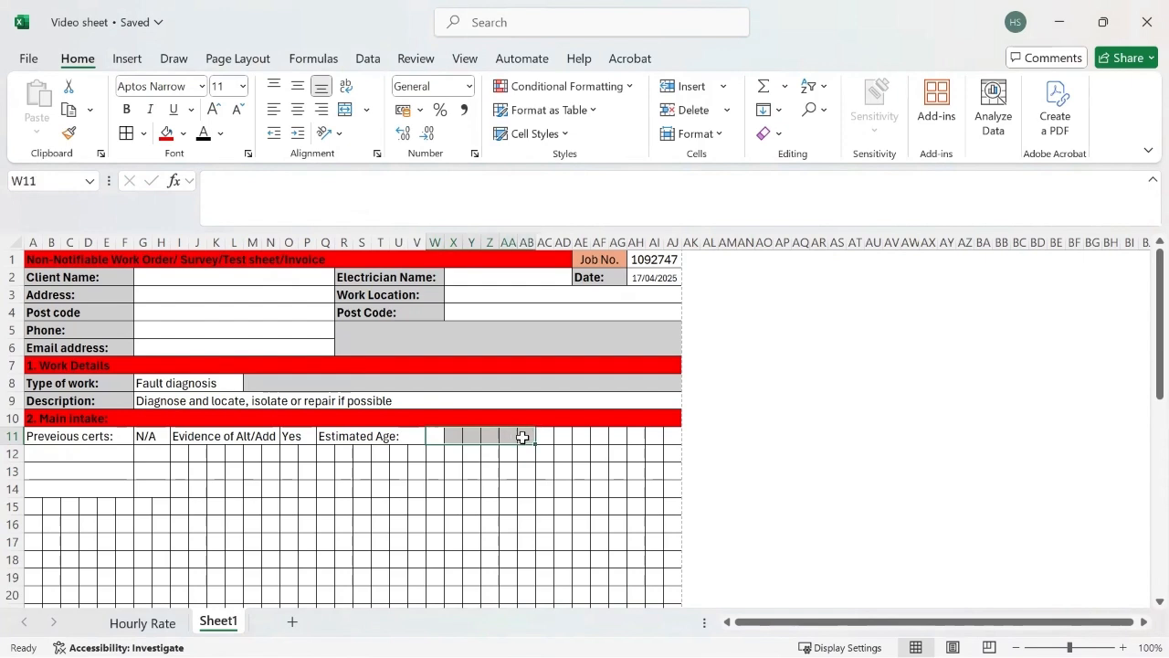
left_click(367, 110)
left_click(387, 171)
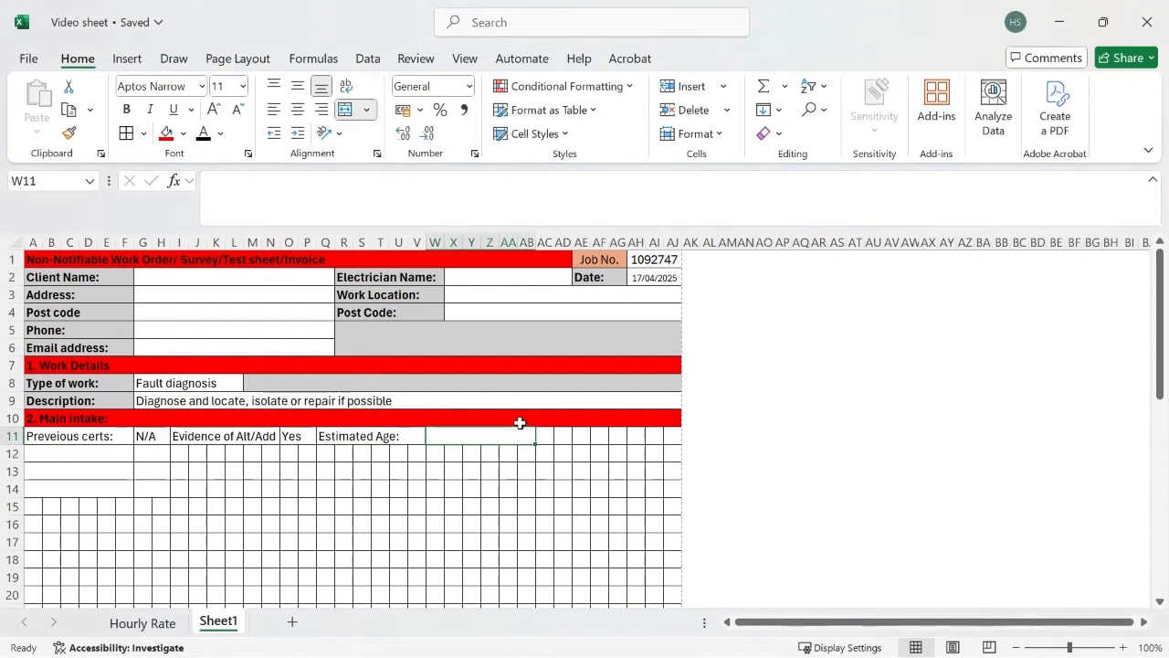
Step: Give W11 a list validation of "Pre 1977, 1977-2004, Post 2004" and choose 1977-2004 as the estimated age
left_click(370, 58)
left_click(774, 136)
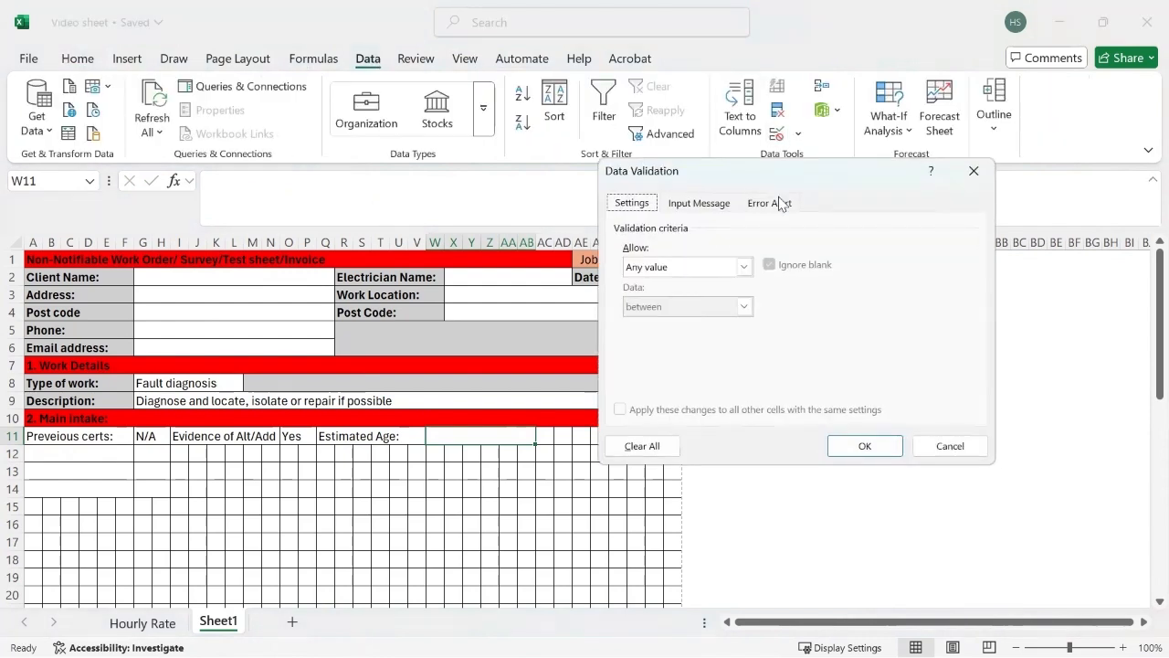
left_click(744, 266)
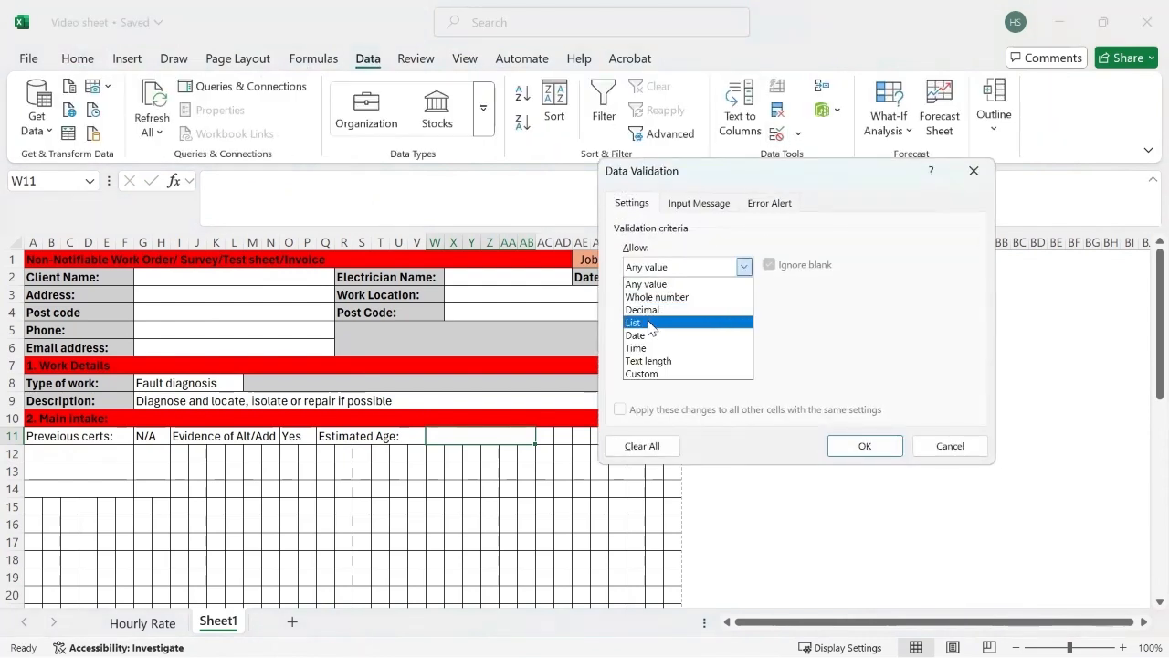
left_click(653, 322)
left_click(663, 344)
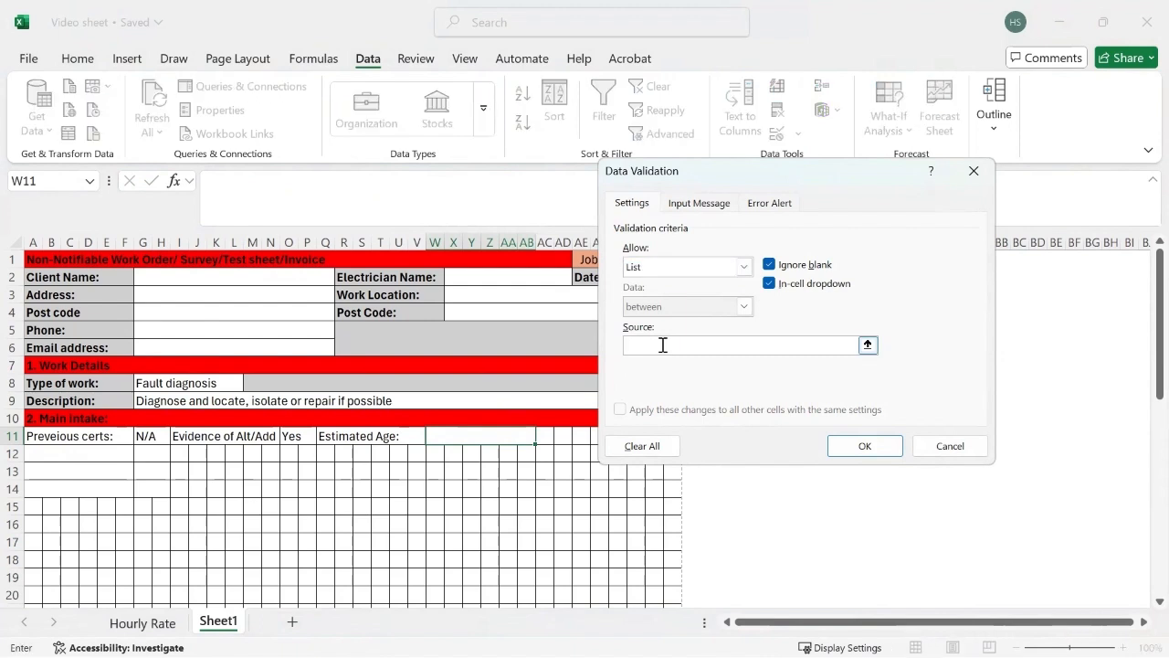
type("Pre 1977, 1977-2004, Post")
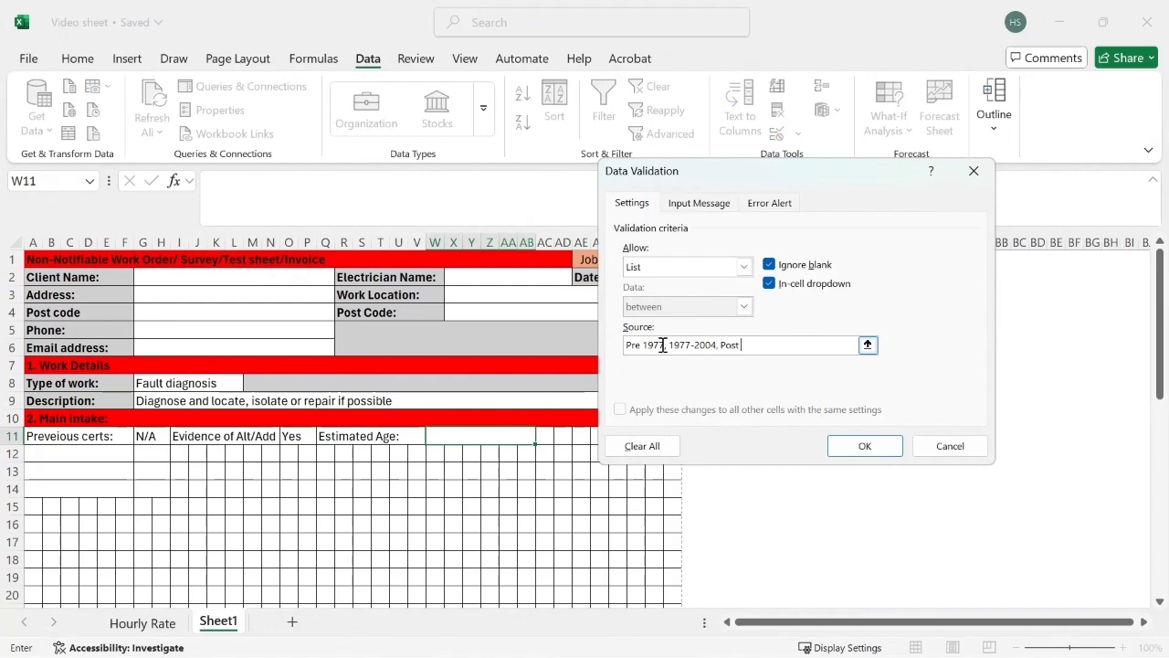
type(" 2004")
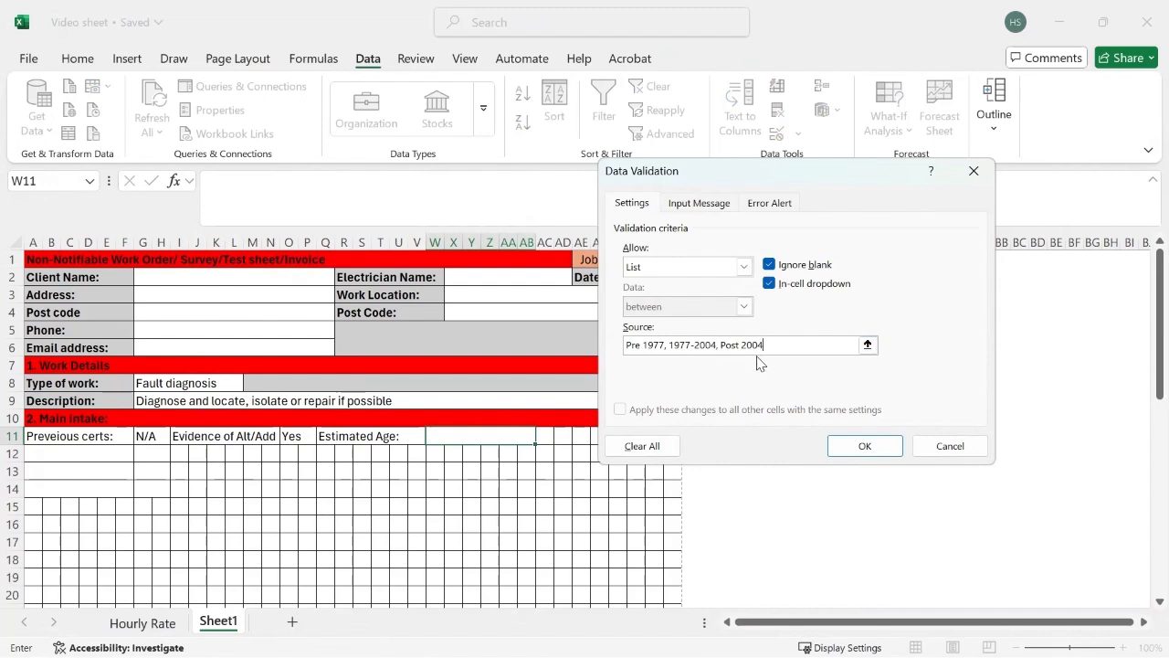
left_click(862, 443)
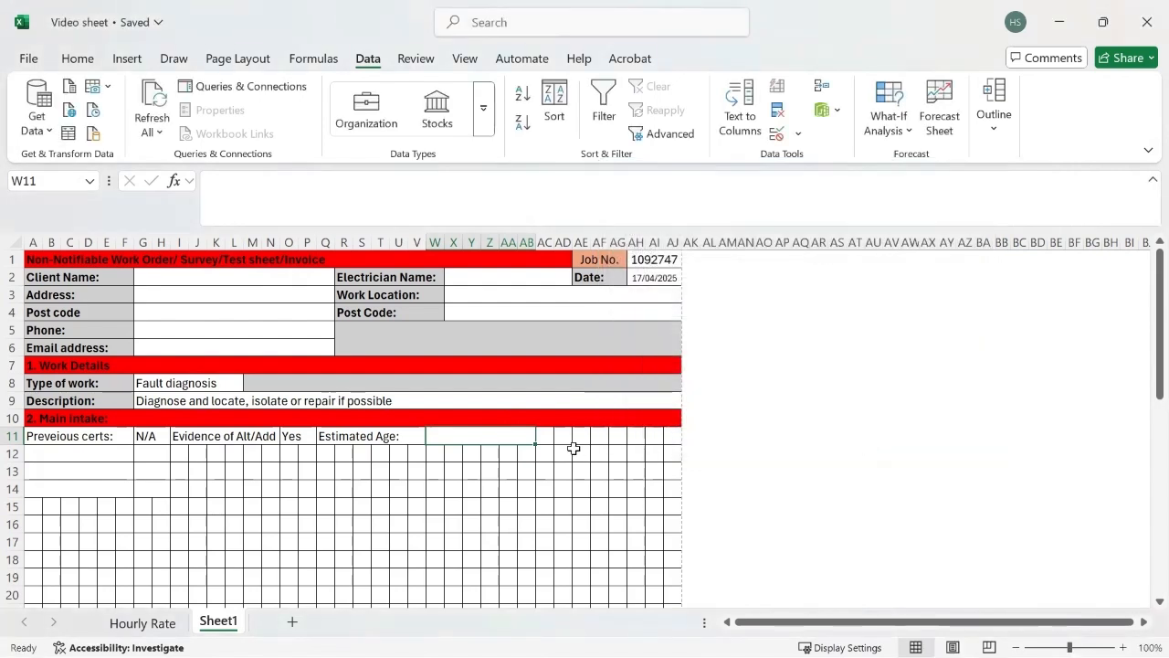
left_click(541, 436)
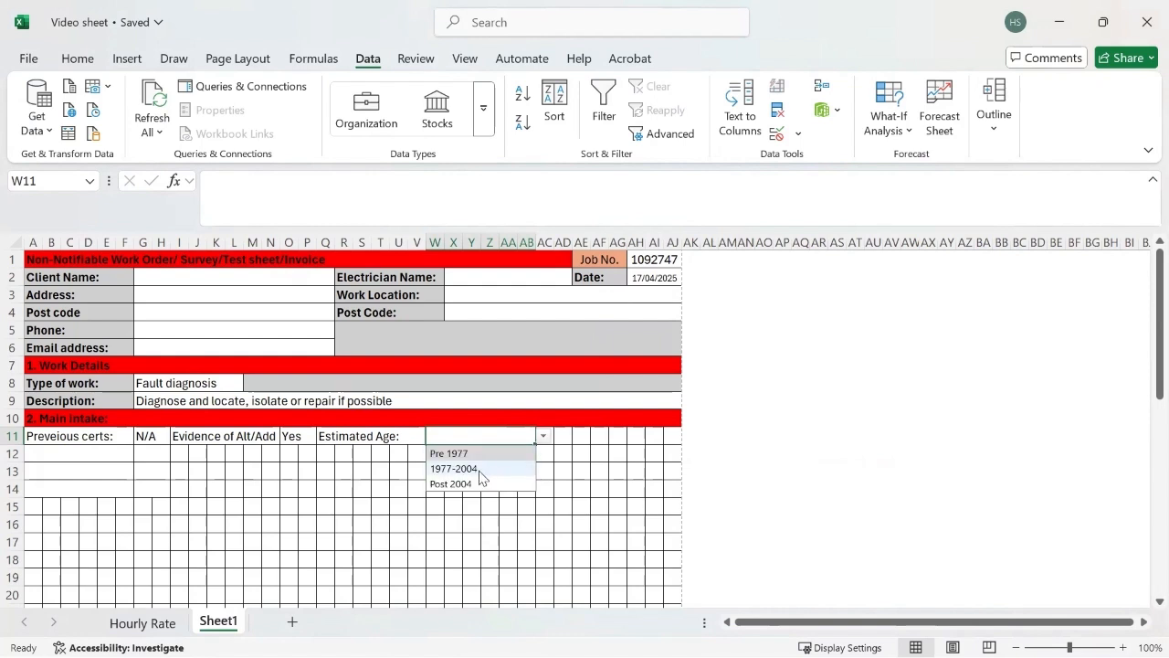
left_click(484, 470)
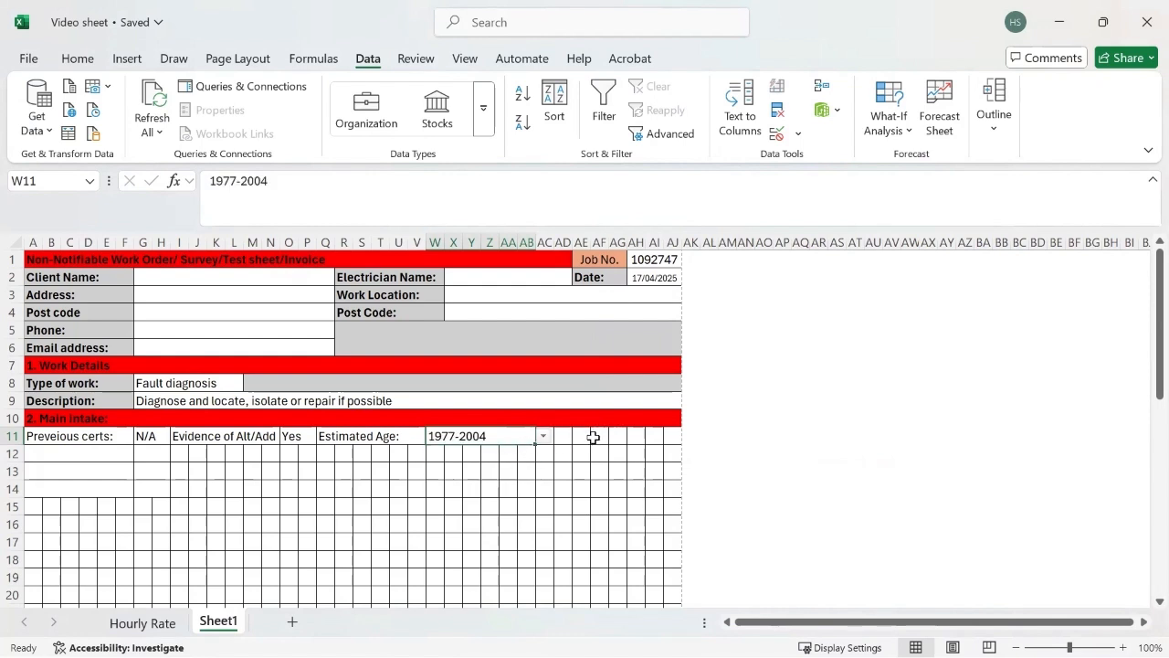
Step: Merge and center cells AC11:AE11 and enter the label "CU Type:" in the merged cell
left_click_drag(583, 435, 543, 436)
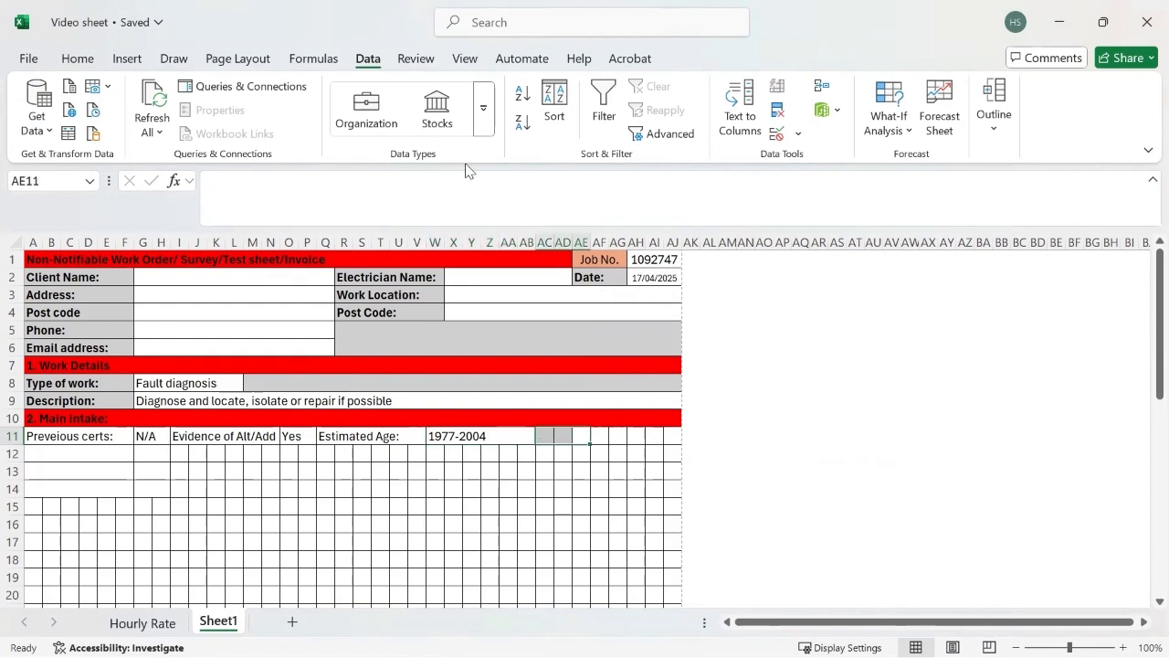
left_click(78, 60)
left_click(346, 111)
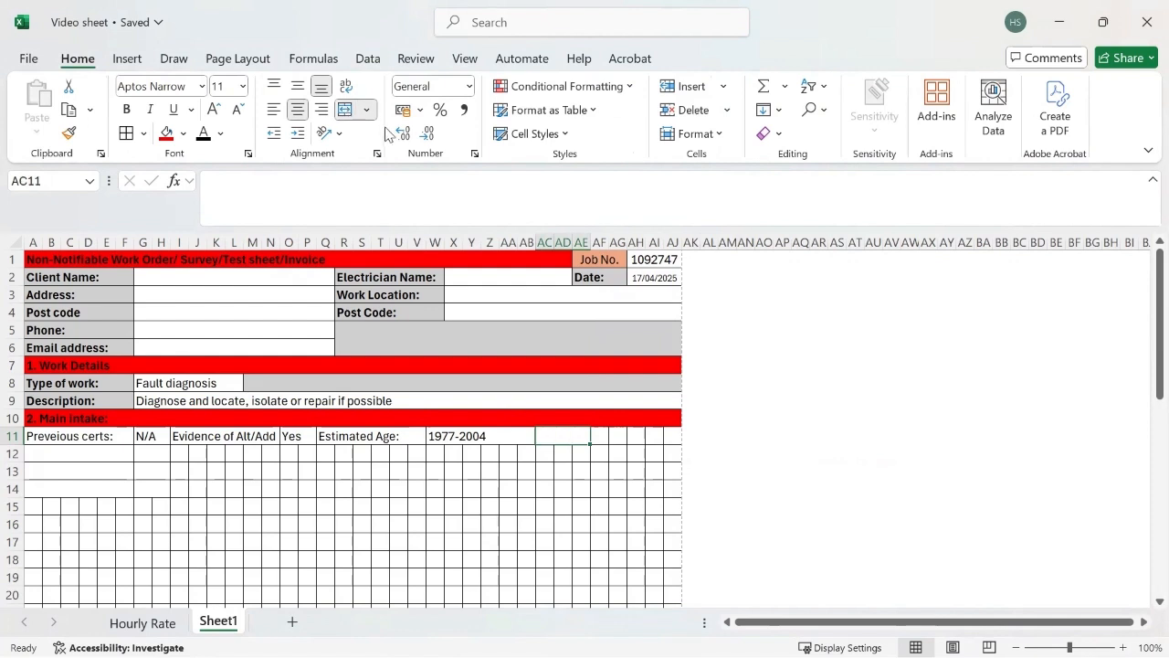
type("CU Type")
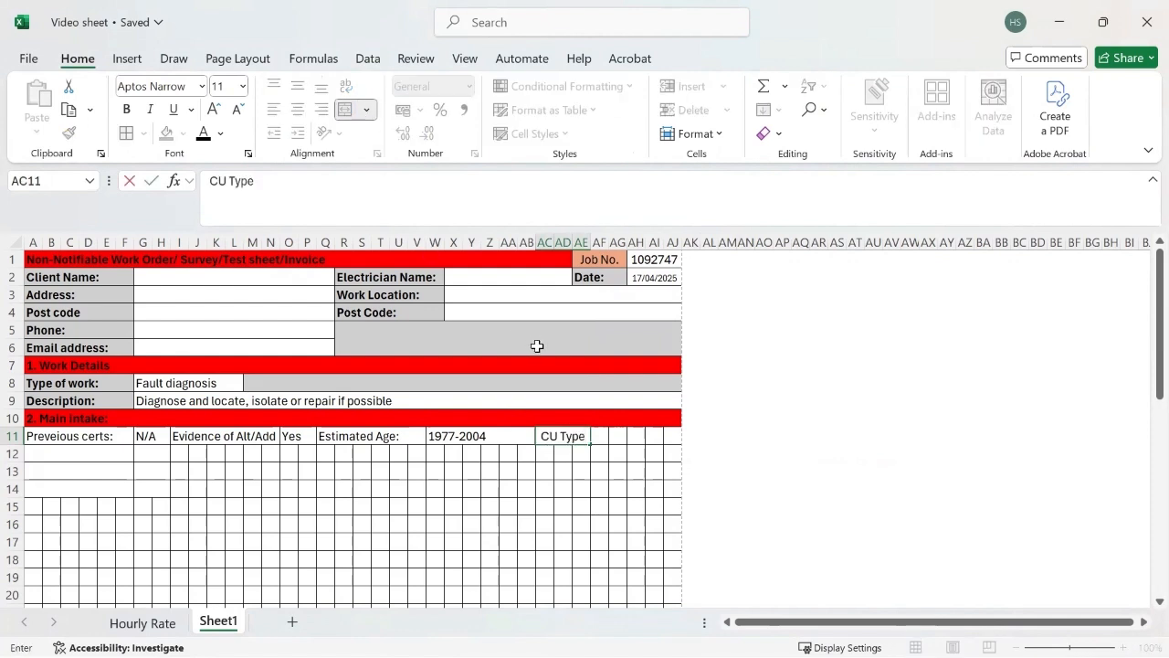
type(":")
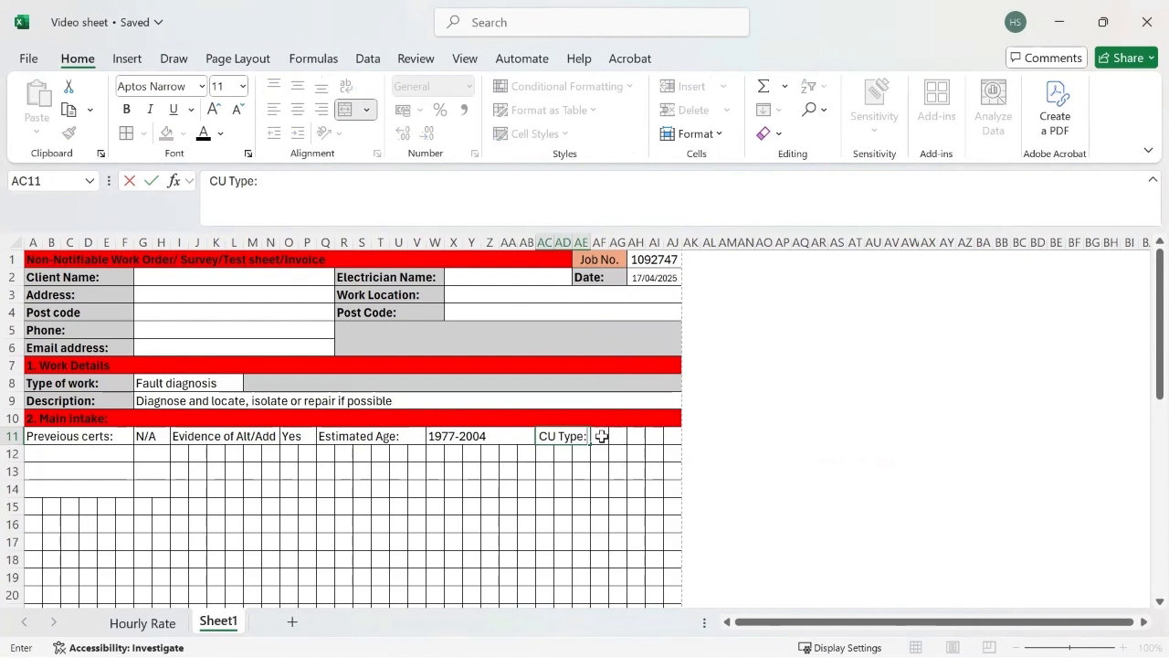
Step: Merge and center AF11:AJ11 and give it a dropdown of Rewirable (3036), Rewirable (3871), Loaded cbs, Split load (1RCD), Split load (Dual RCD), Loaded RCBOs
left_click_drag(602, 436, 671, 437)
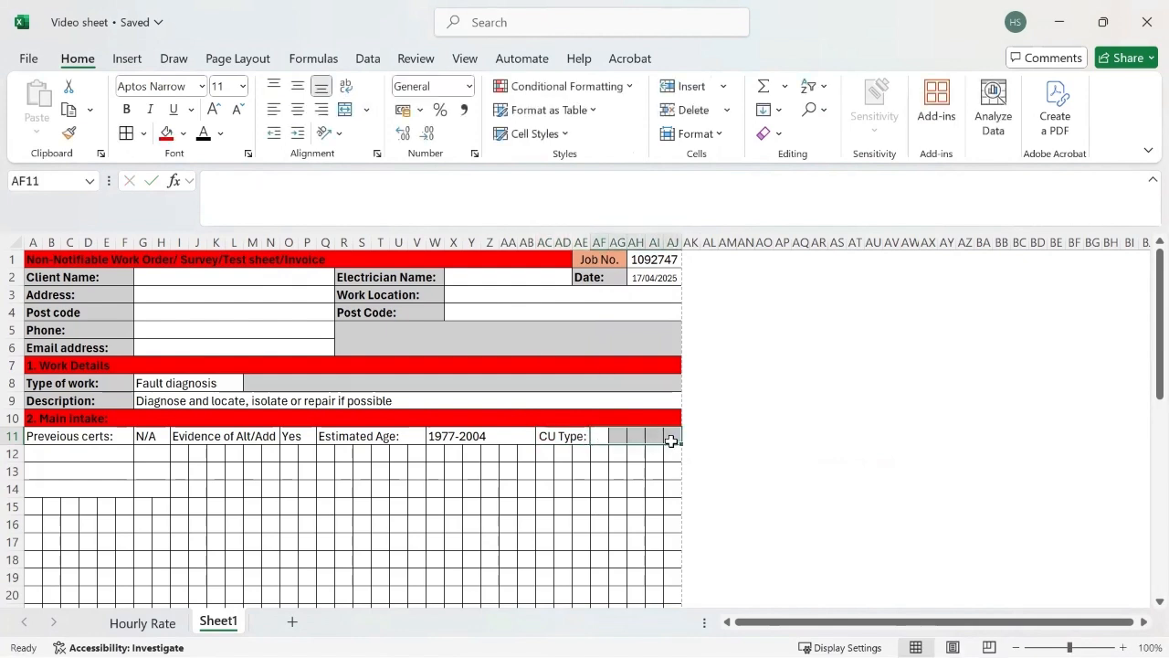
left_click(346, 109)
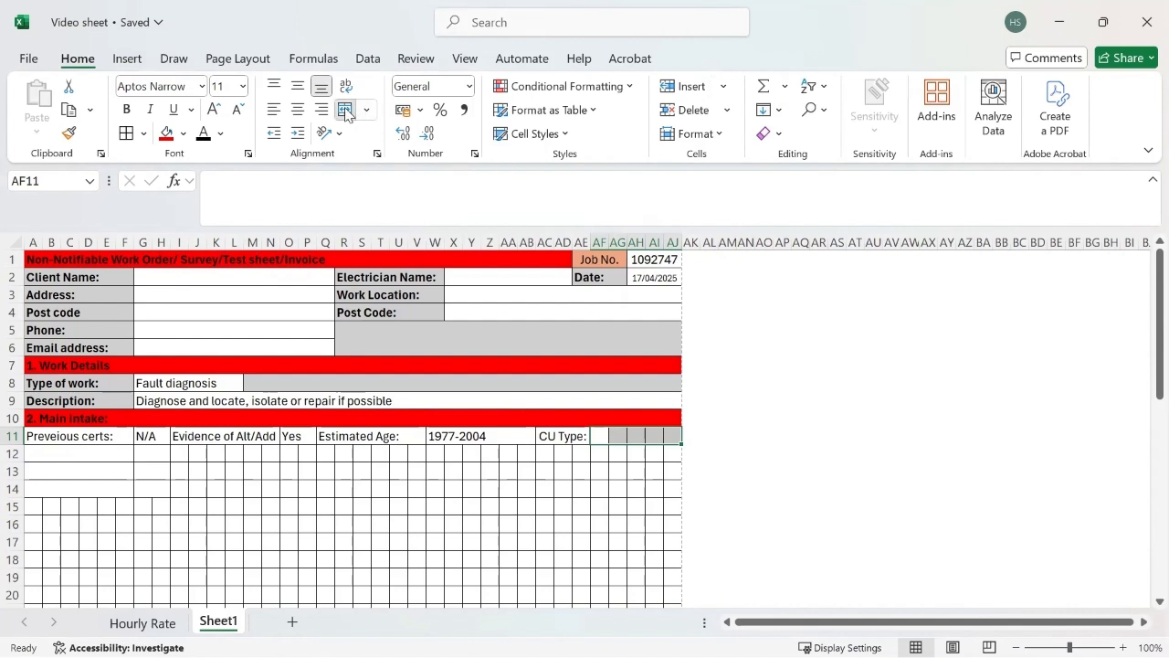
left_click(368, 58)
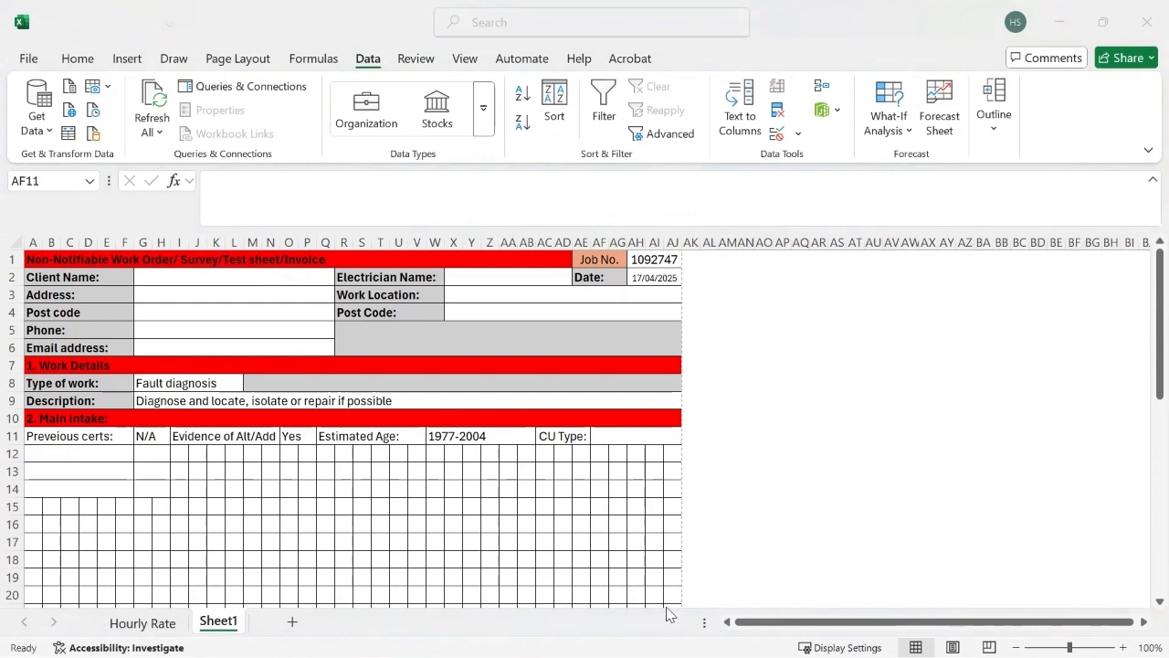
left_click(630, 435)
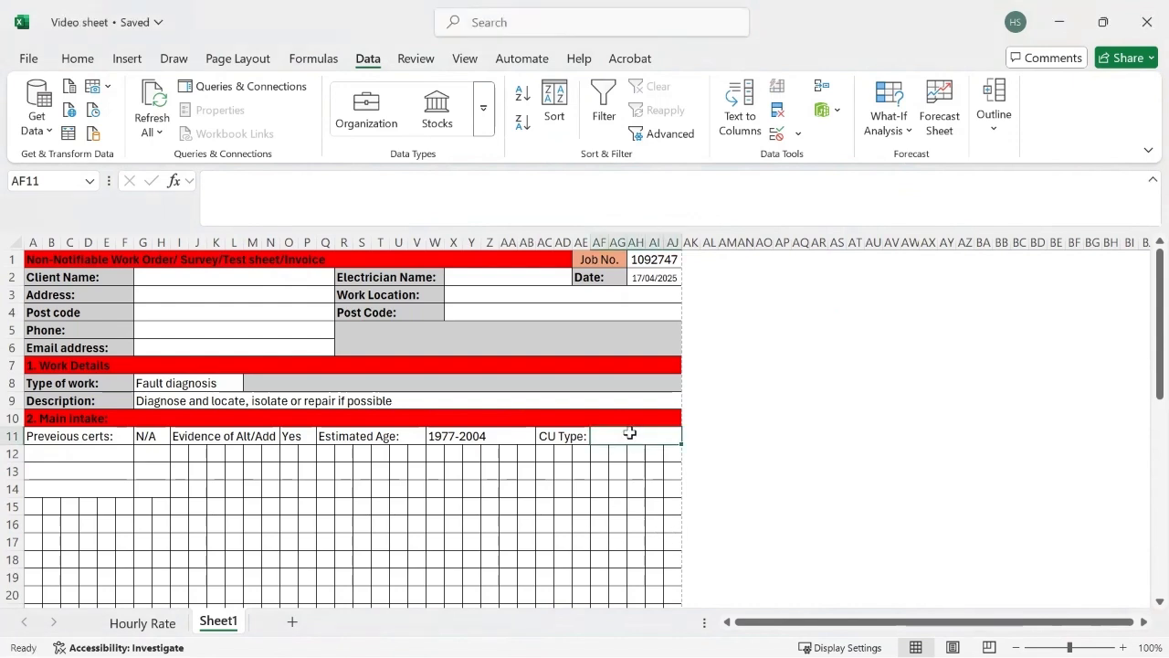
left_click(777, 133)
left_click(743, 266)
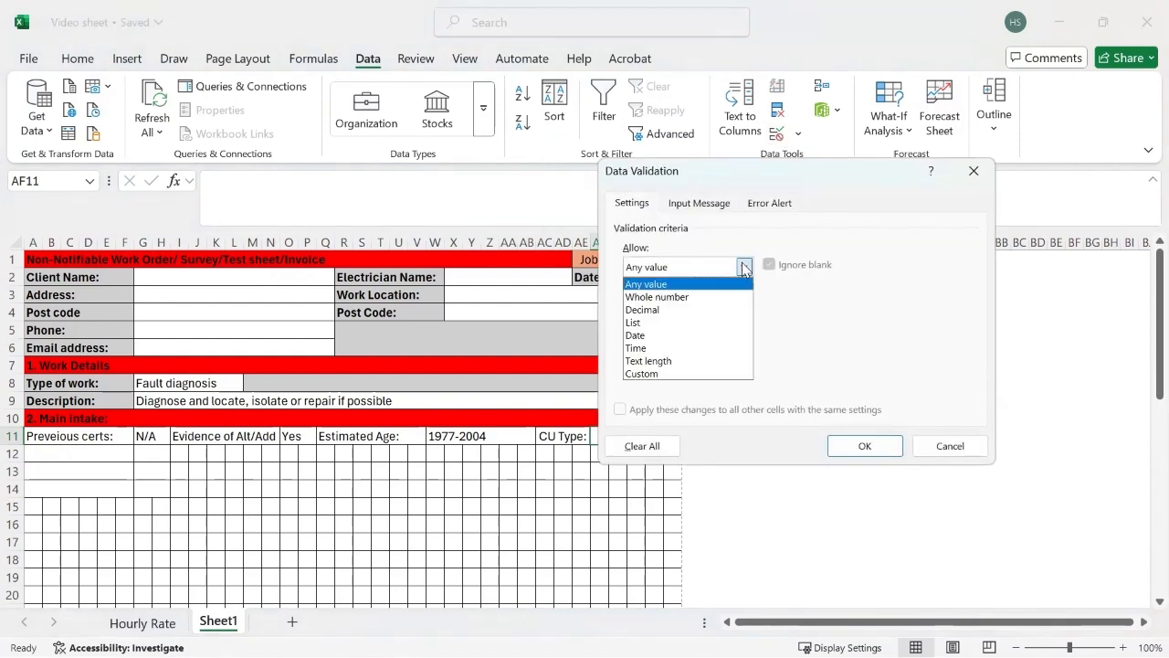
left_click(637, 322)
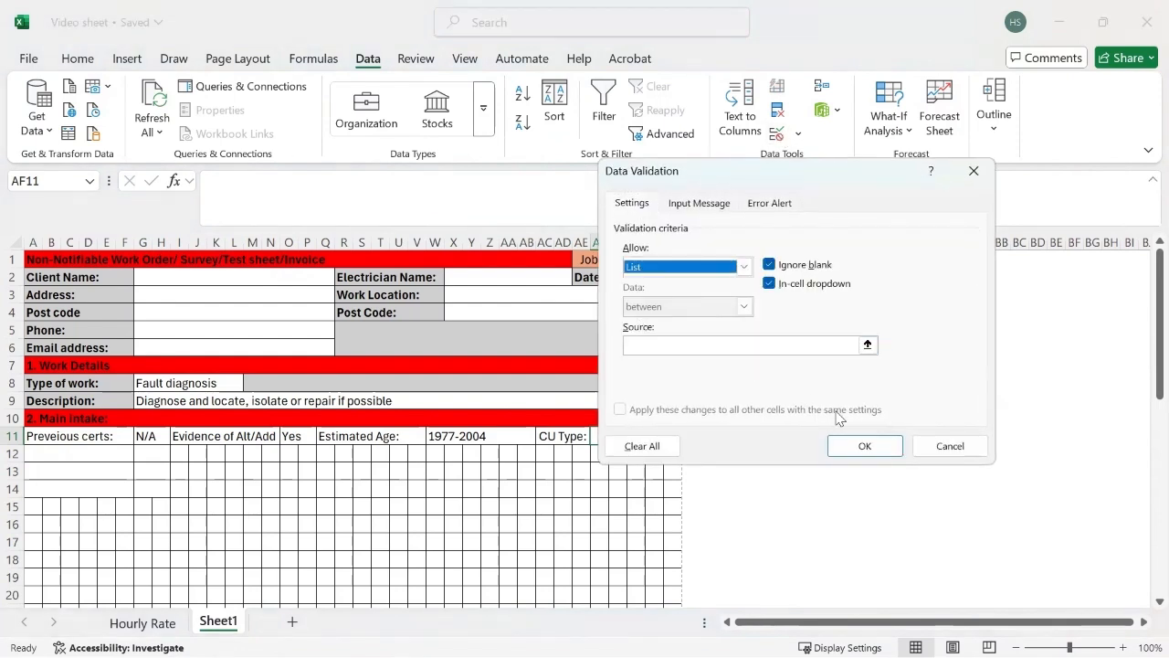
left_click(725, 344)
key("ctrl+v")
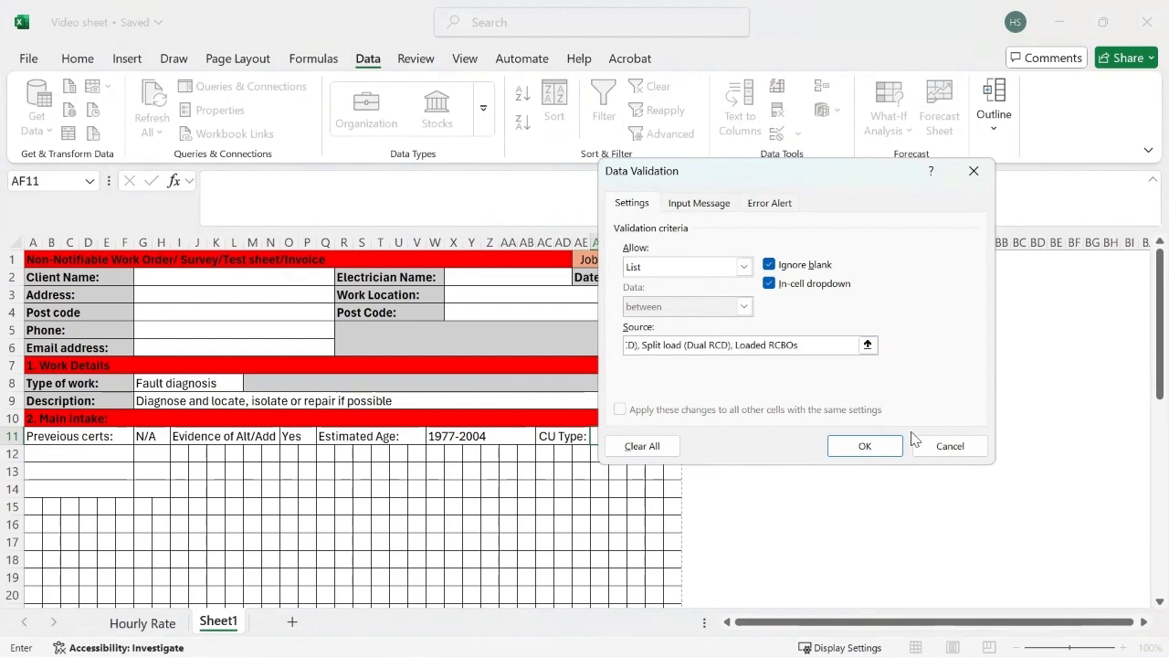
left_click(864, 445)
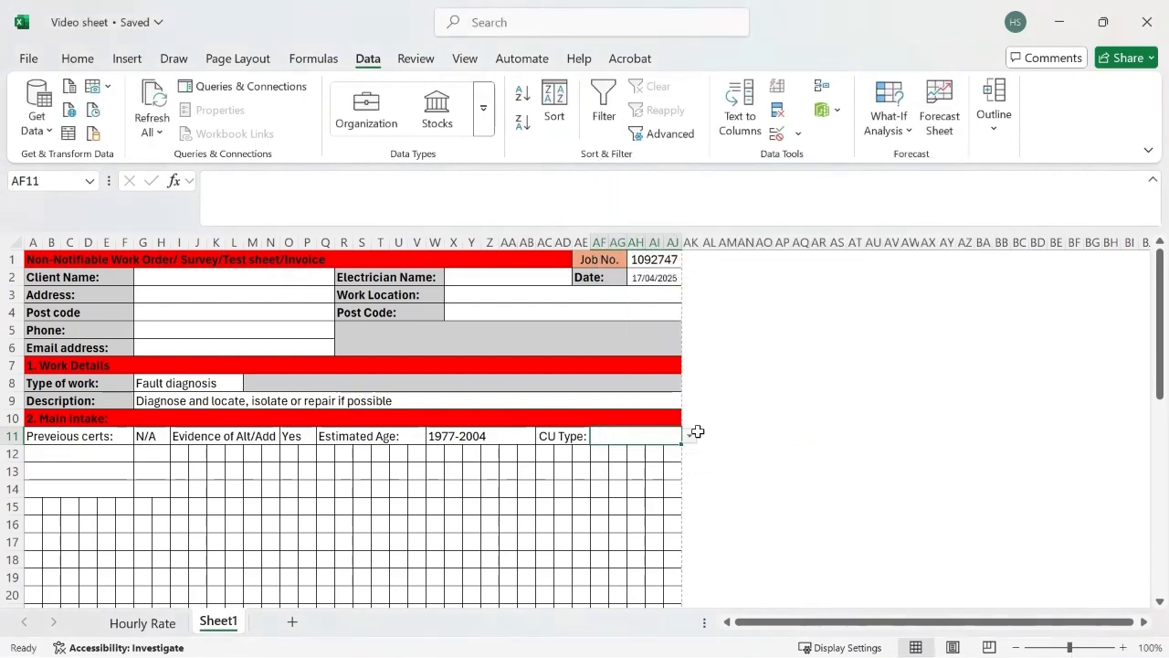
Step: Choose Rewirable (3871) from the dropdown list in AF11 as the CU type
left_click(697, 432)
left_click_drag(665, 436, 690, 437)
left_click(690, 436)
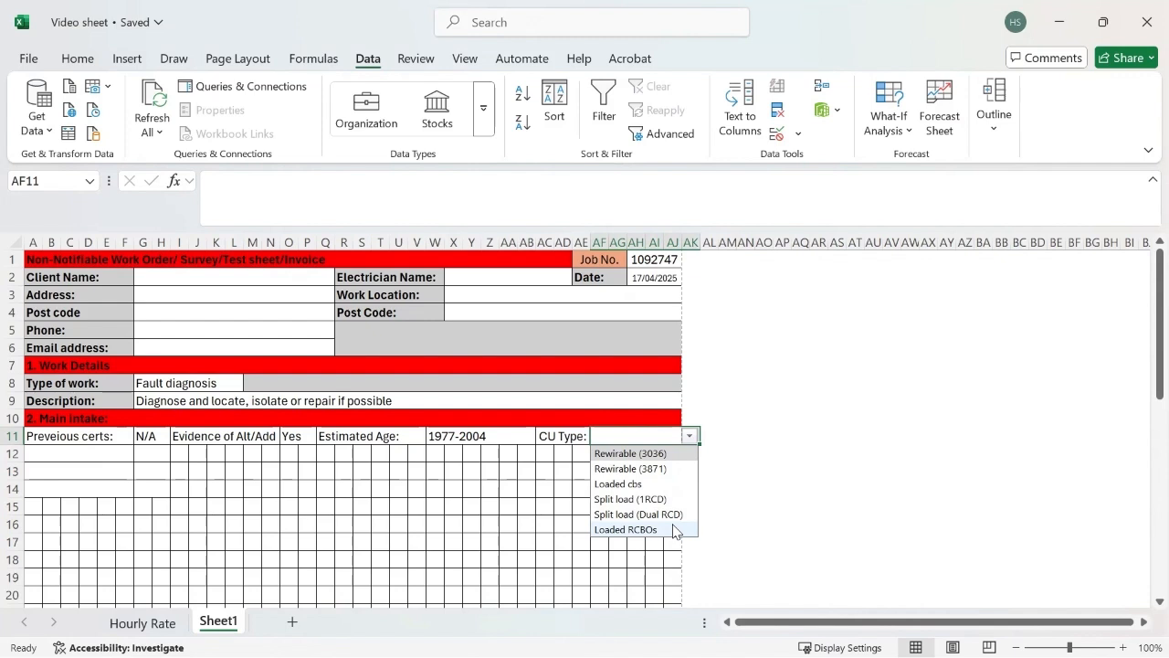
left_click(640, 468)
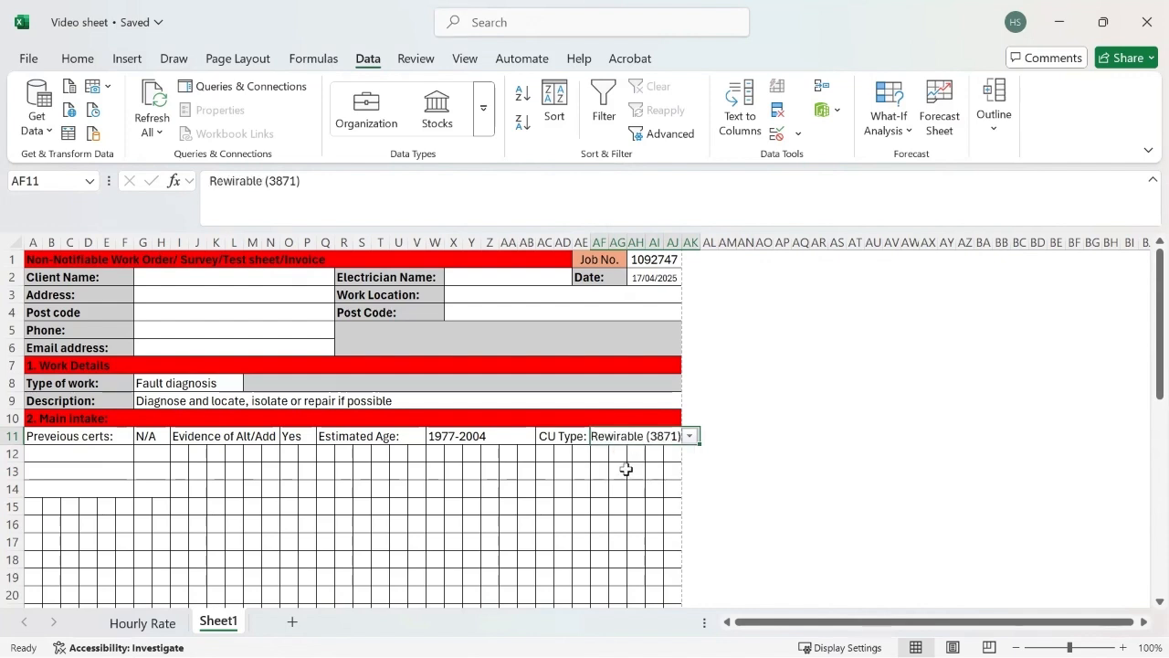
left_click(717, 506)
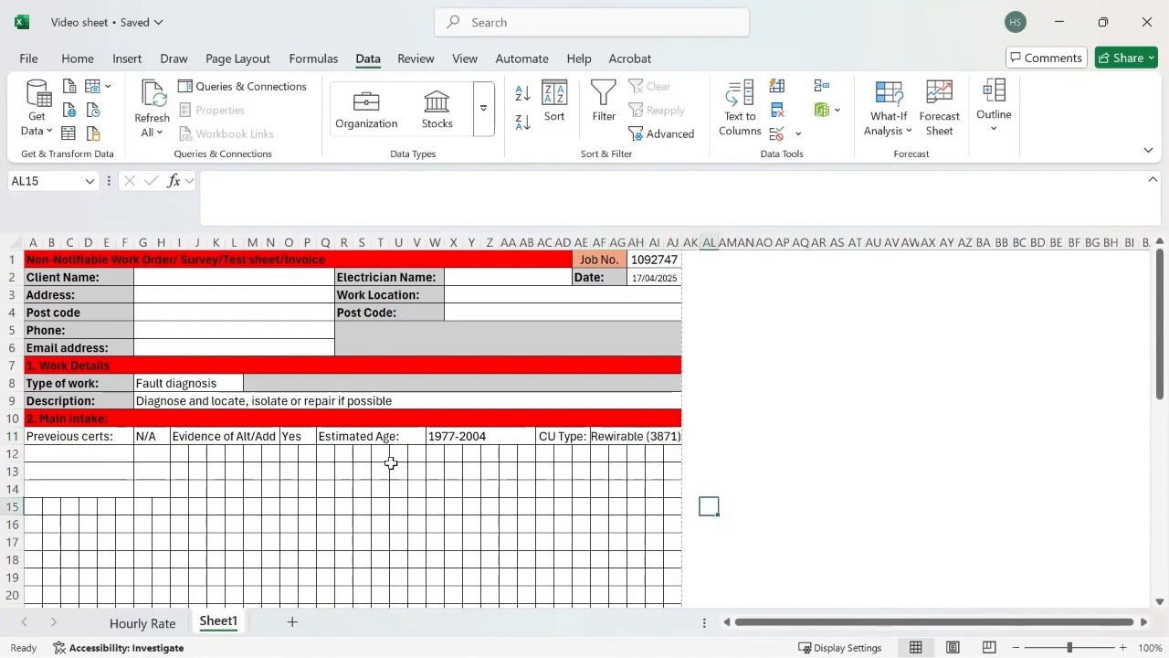
Step: Enter the label "Live Conductors:" in merged cell A12, below the previous certs label
left_click(103, 450)
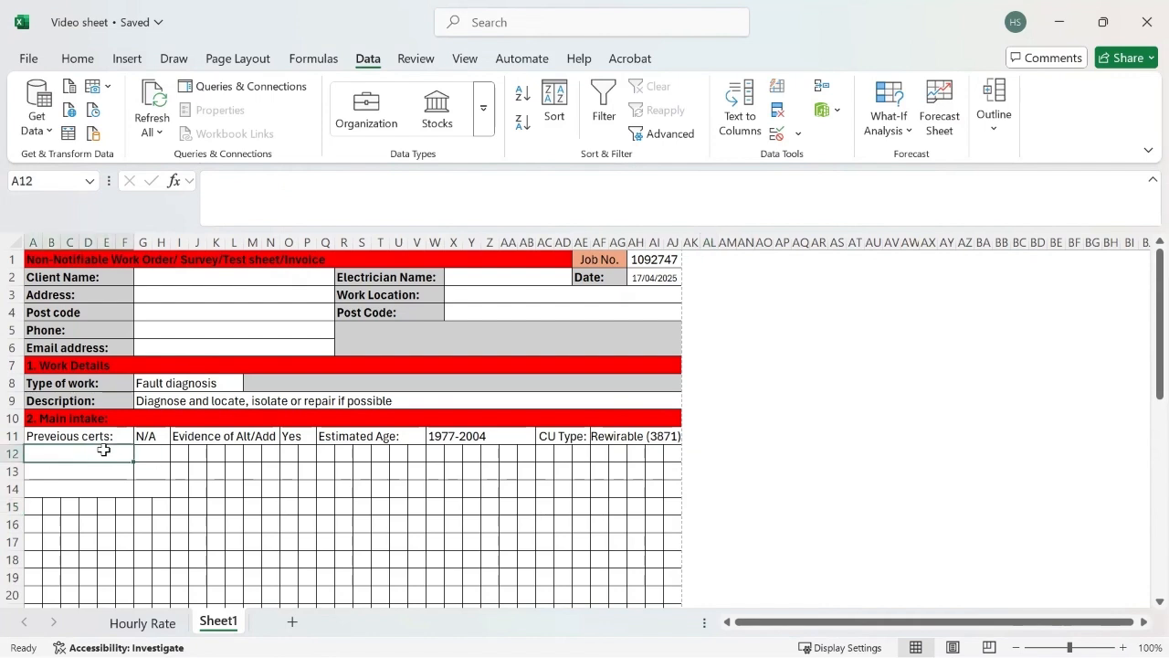
type("Live")
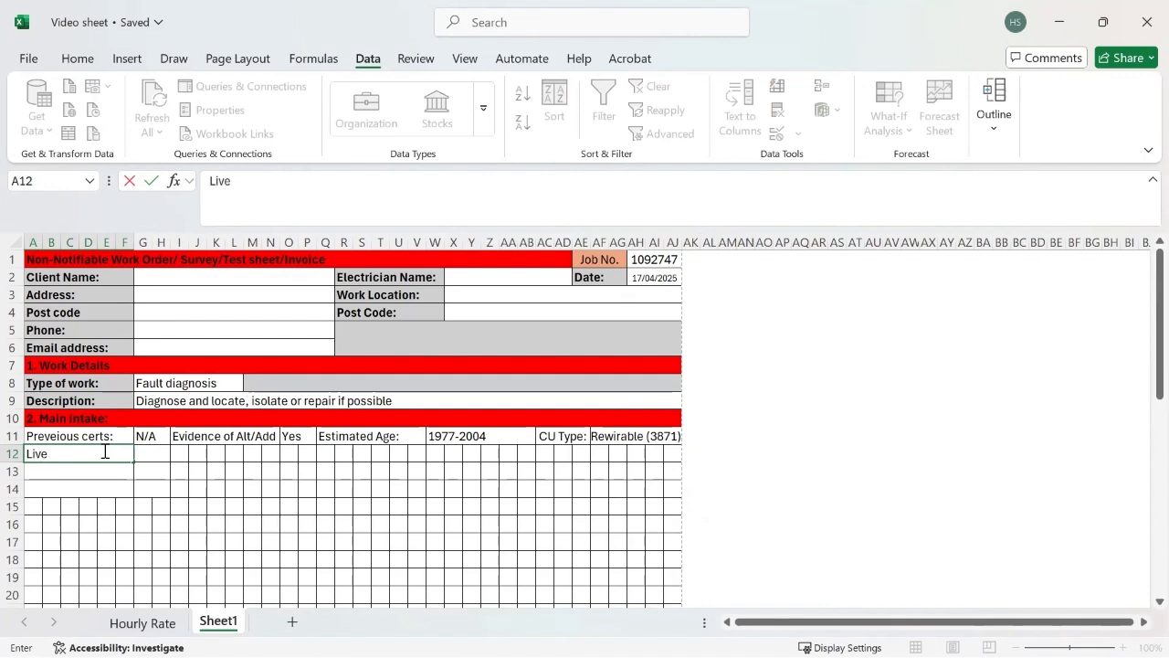
type(" Conductors:")
Step: Give G12 a list validation with the options "1ph, 3ph" and choose 1ph for the live conductors
left_click(152, 455)
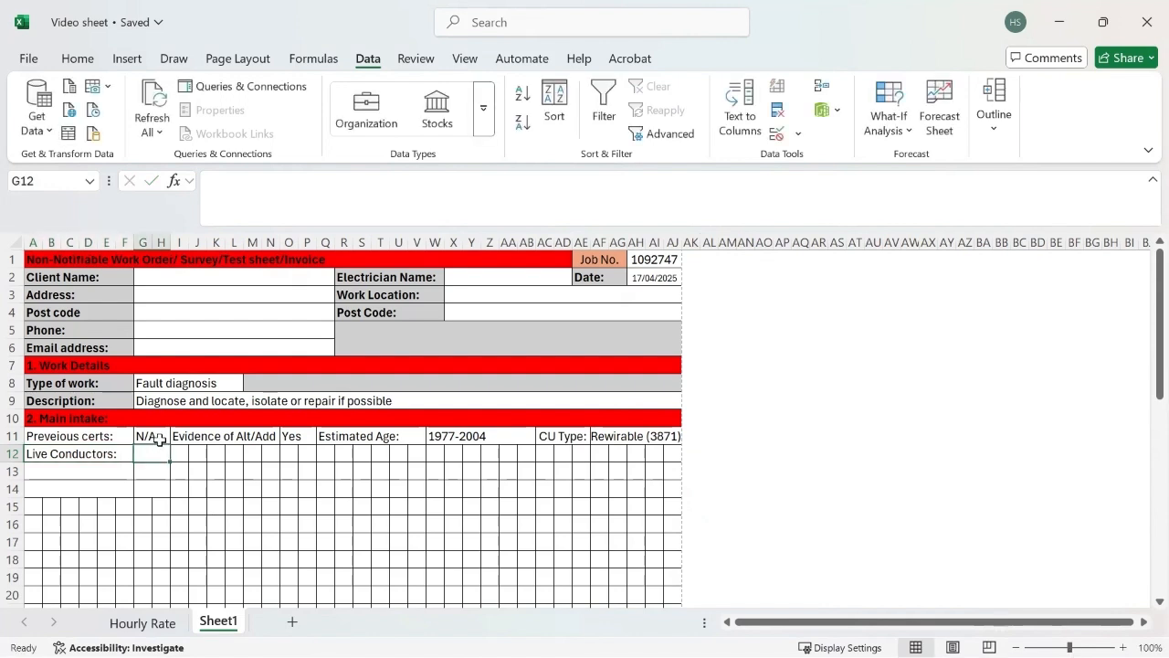
left_click(775, 133)
left_click(746, 266)
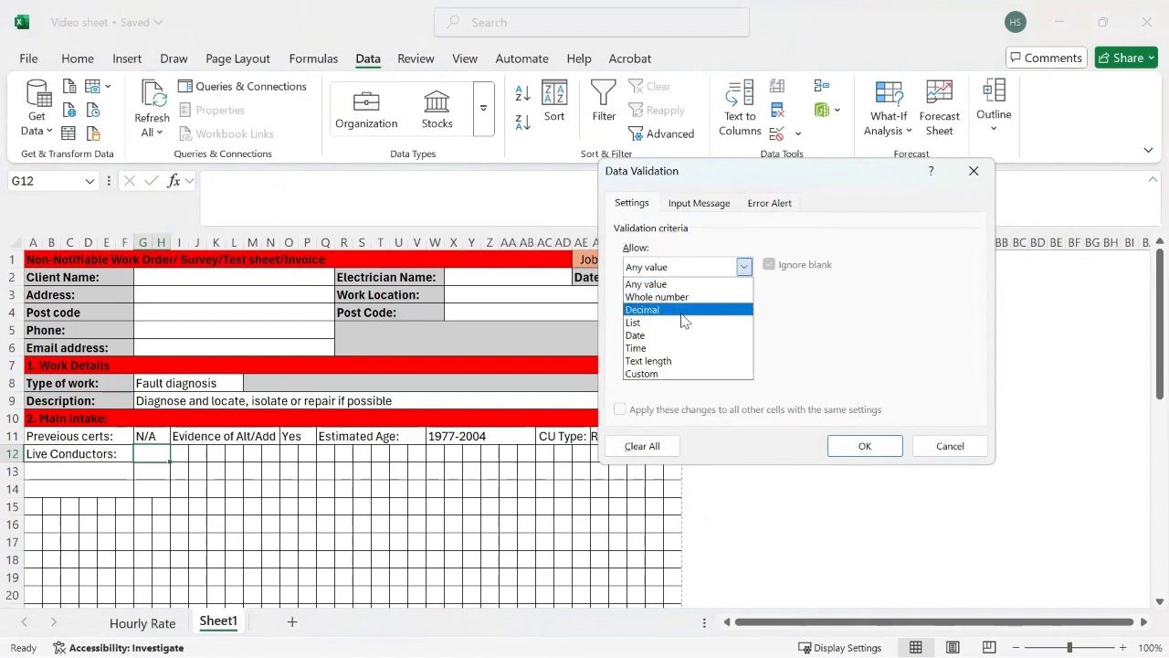
left_click(644, 321)
left_click(652, 342)
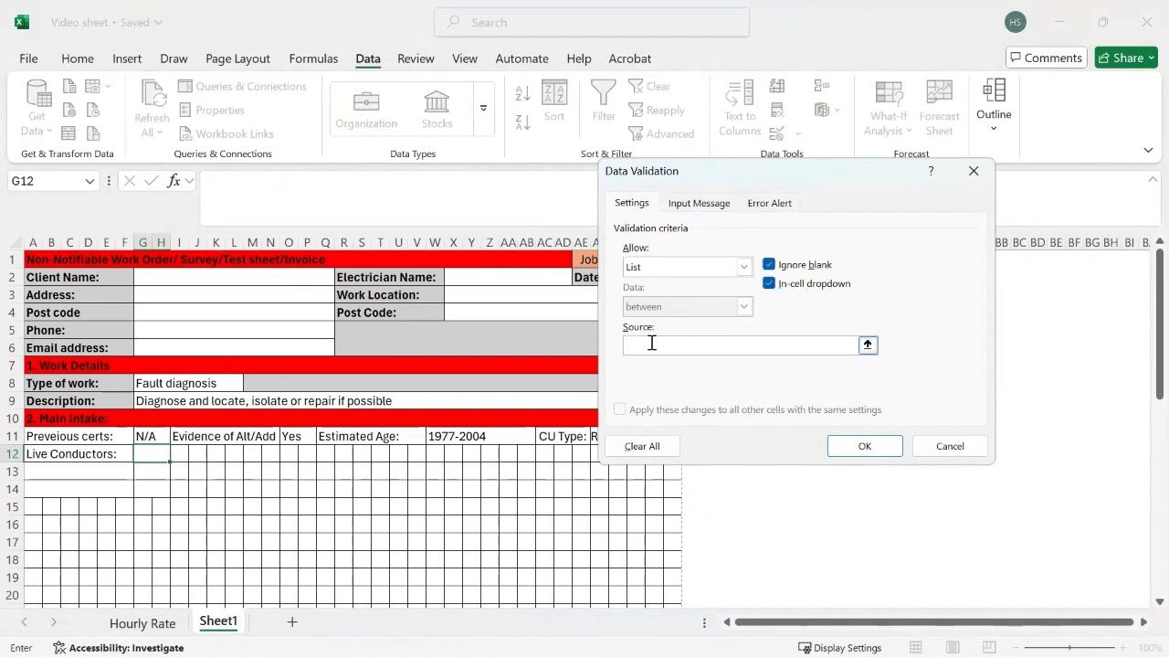
type("1ph, 3ph")
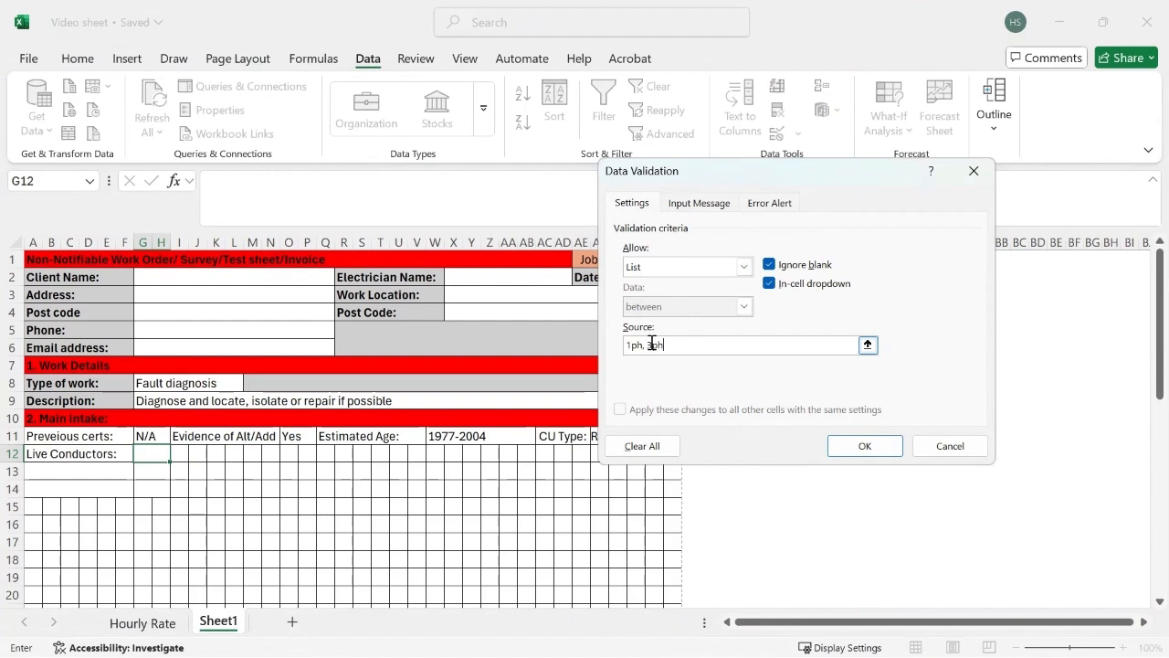
left_click(854, 444)
left_click(178, 454)
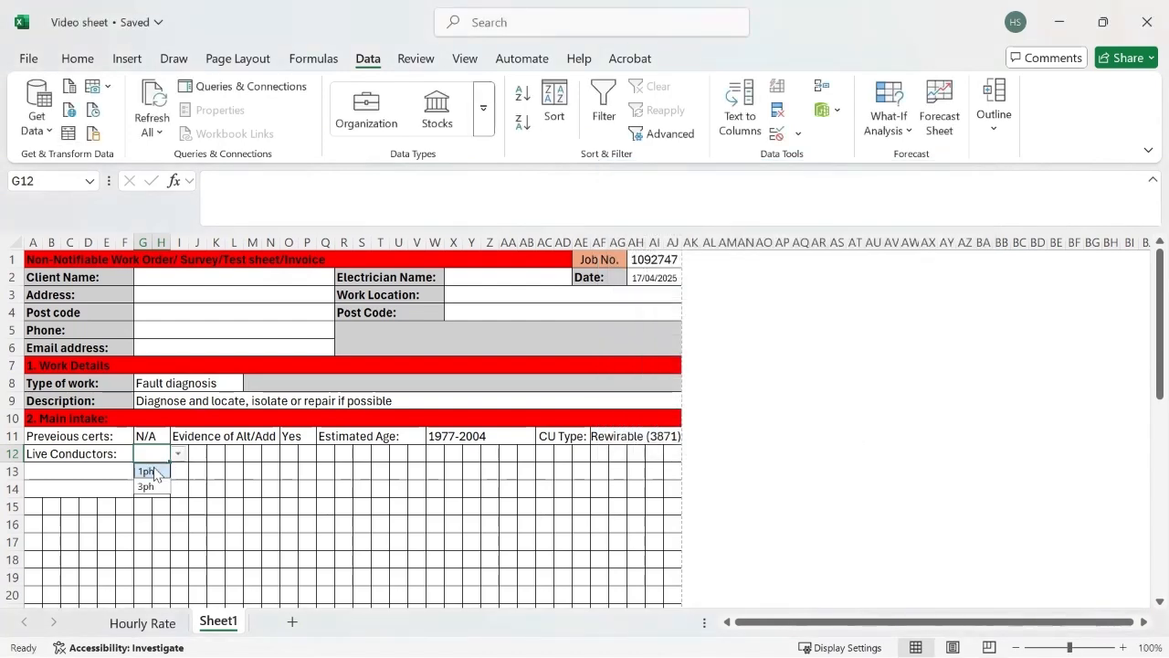
left_click(162, 469)
Step: Enter the label "Main Bonding:" in merged cell A13, below the live conductors label
left_click(95, 470)
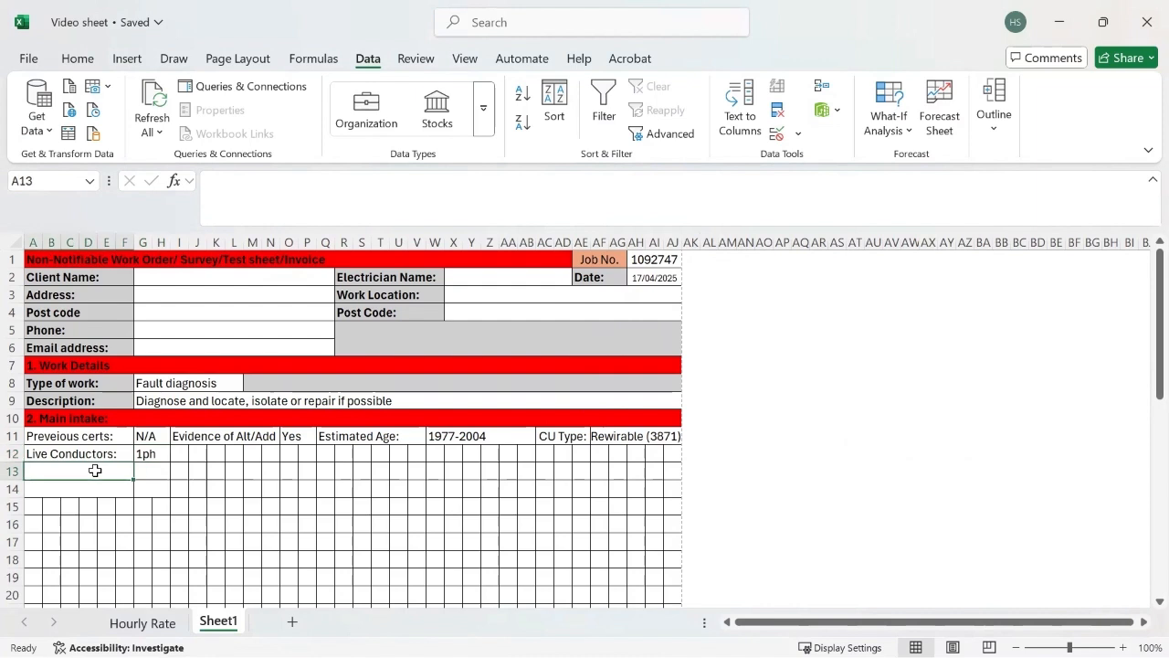
type("Main Bo")
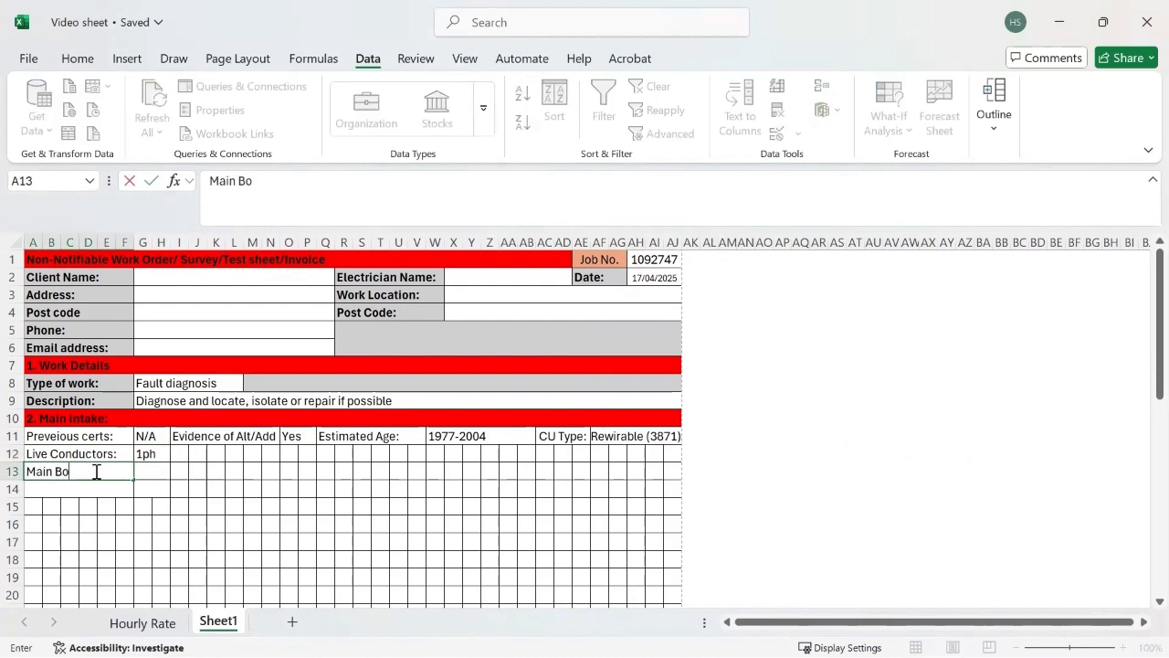
type("nding:")
left_click(159, 438)
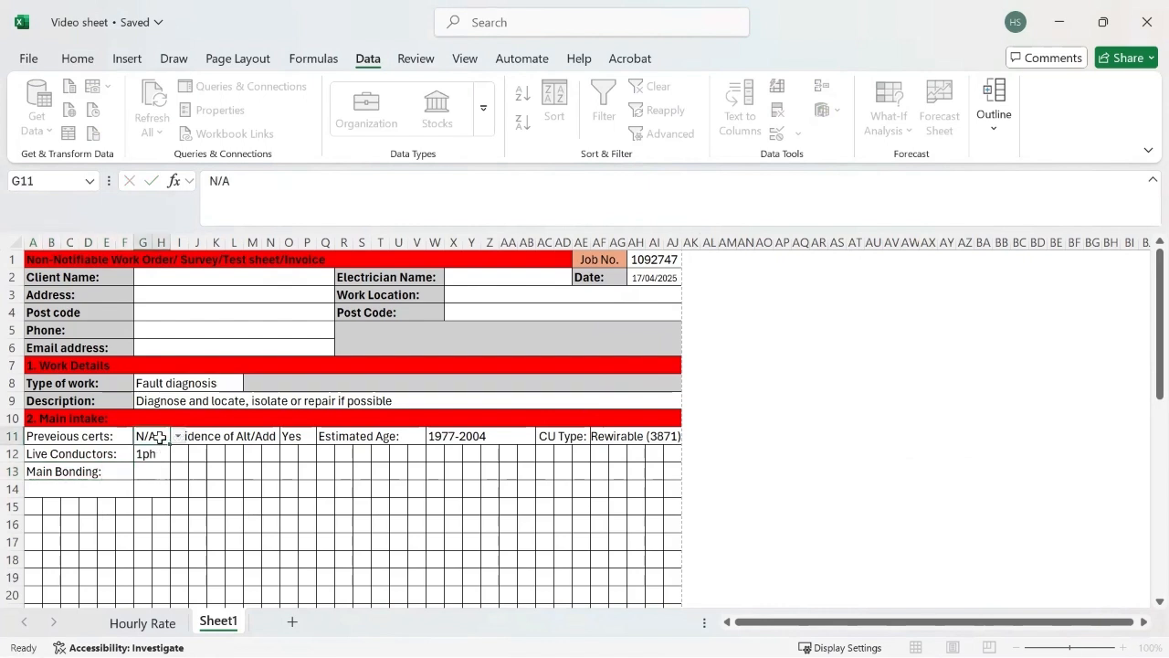
Step: Copy the Yes/No/N/A dropdown cell G11 to G13 and choose No for the main bonding
key("ctrl+c")
left_click(154, 473)
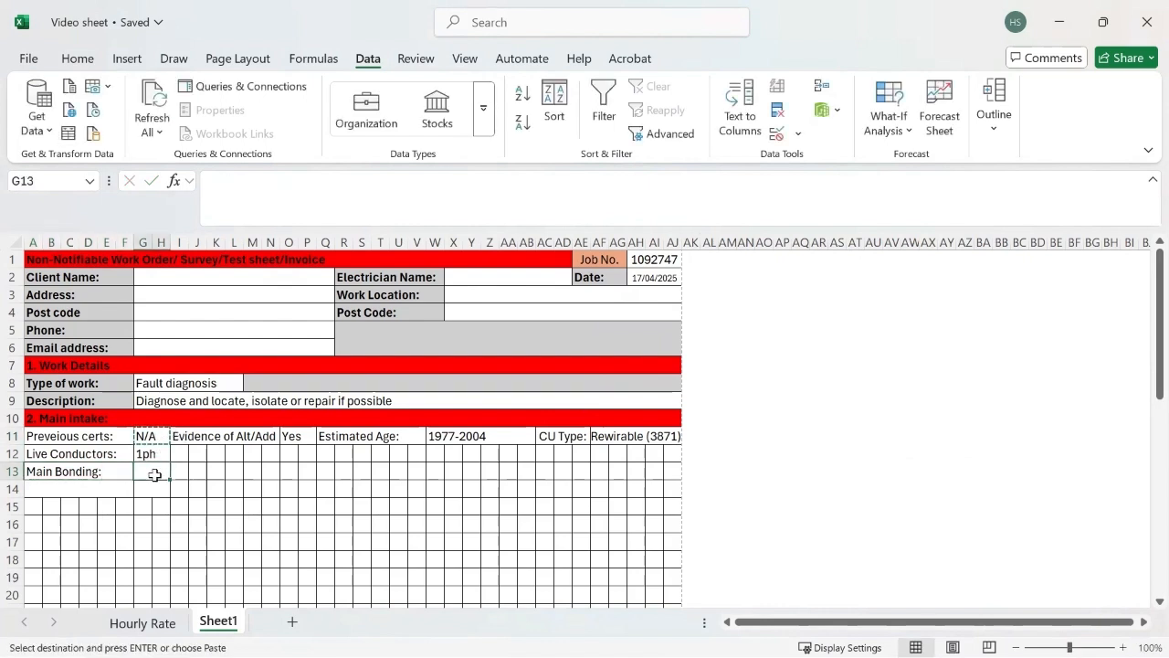
key("ctrl+v")
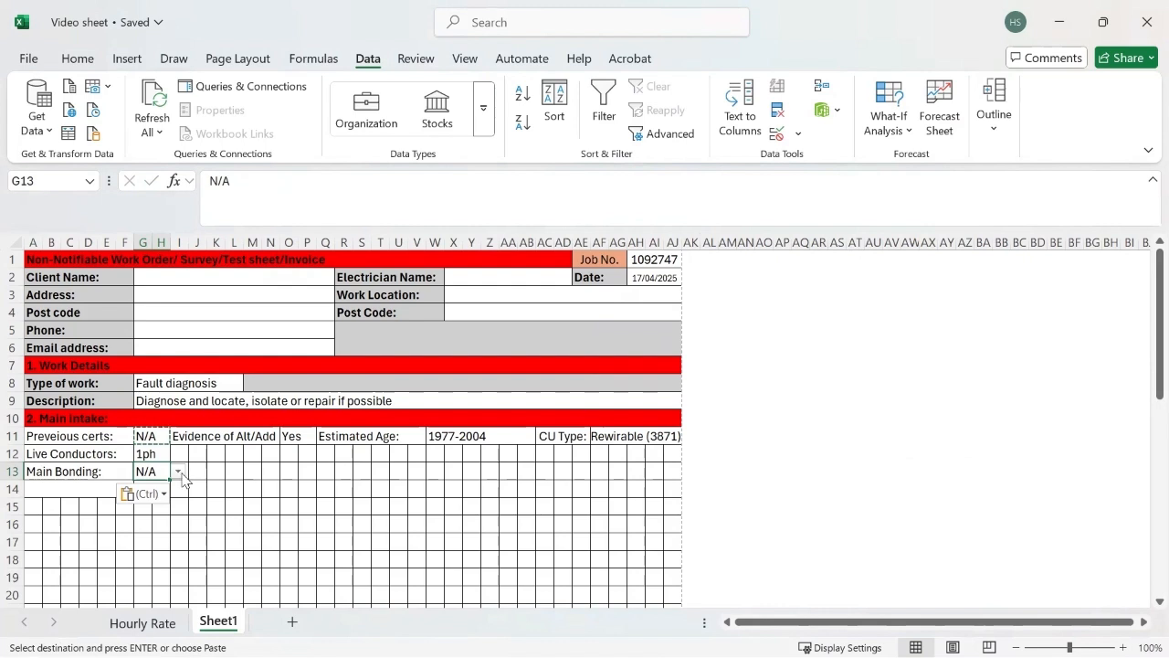
left_click(178, 471)
left_click(156, 493)
left_click(178, 471)
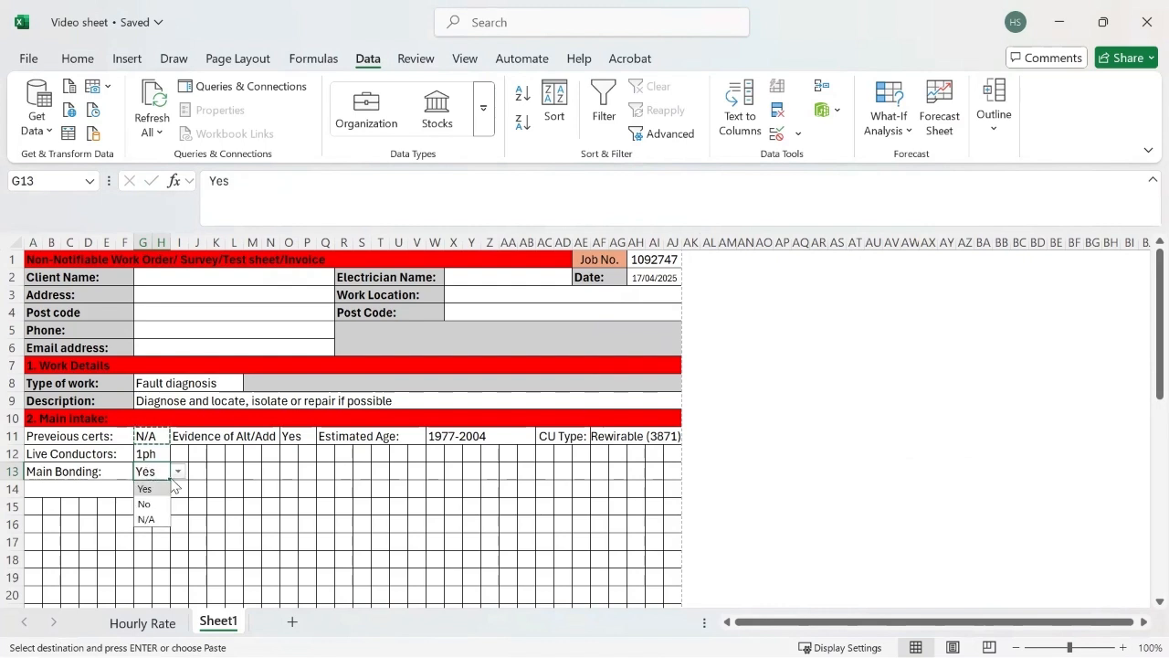
left_click(146, 505)
key("Escape")
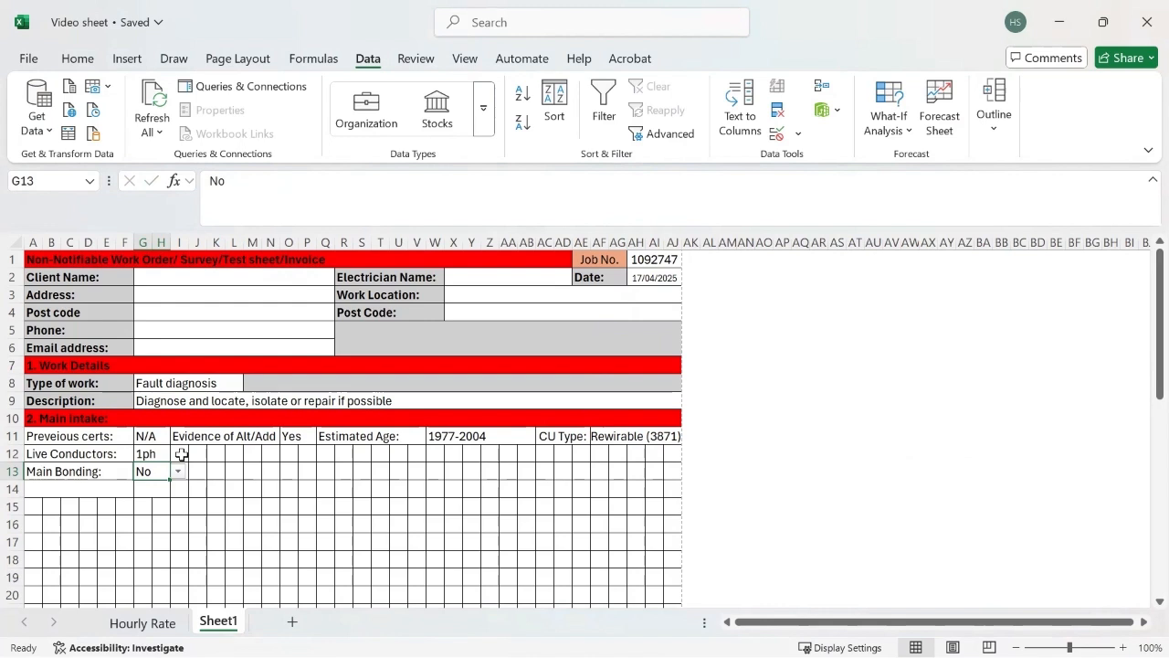
Step: Merge cells I12:K12 without centring and enter the label "OCPD" beside the live conductors answer
left_click_drag(182, 454, 211, 455)
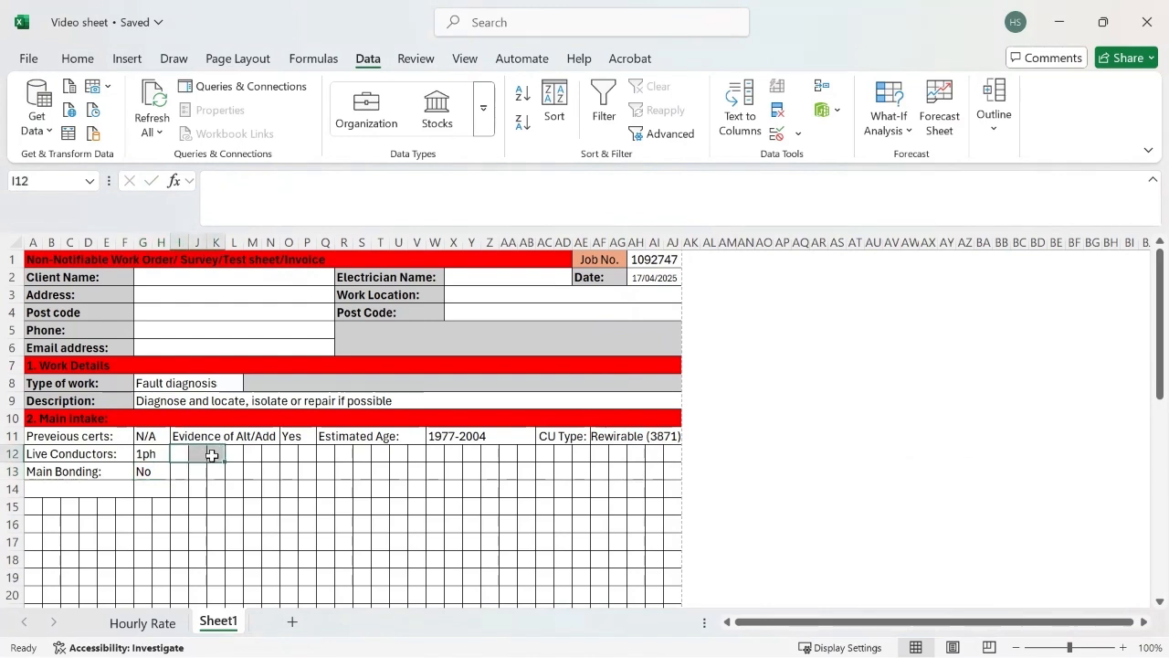
left_click_drag(183, 454, 216, 454)
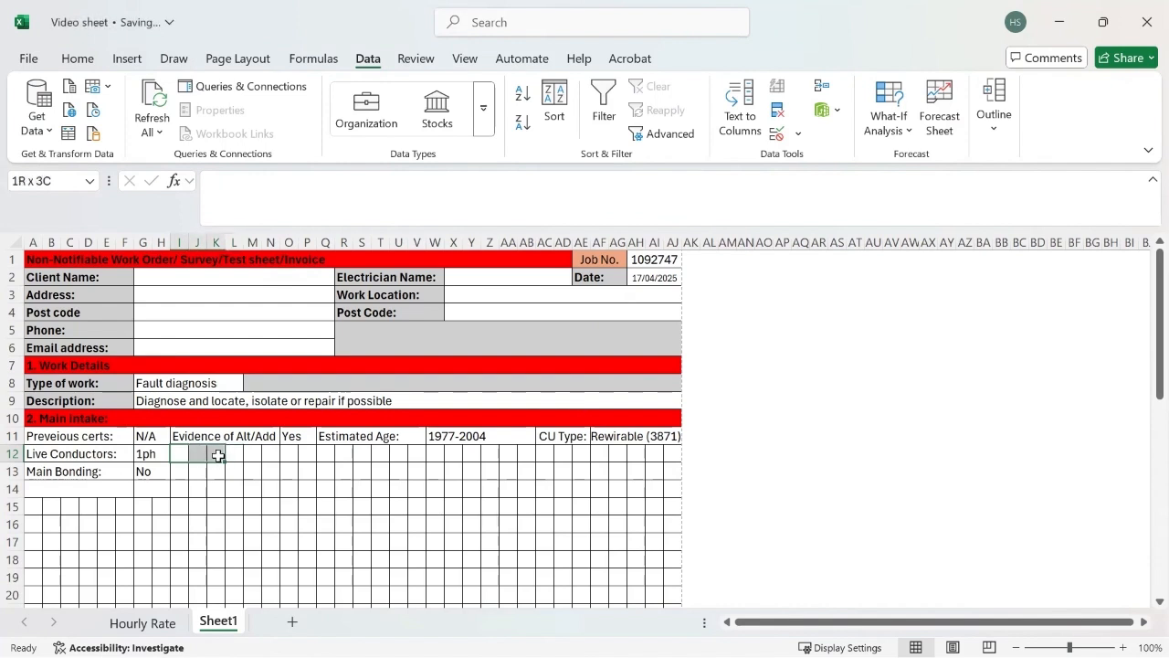
left_click(79, 61)
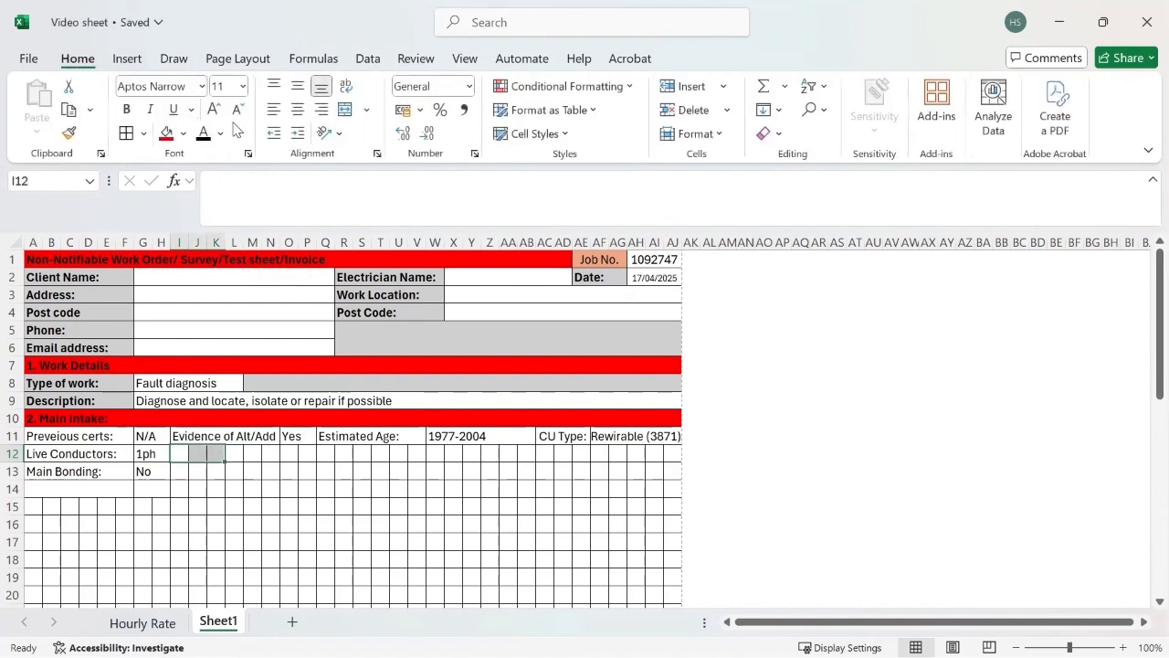
left_click(365, 110)
left_click(365, 163)
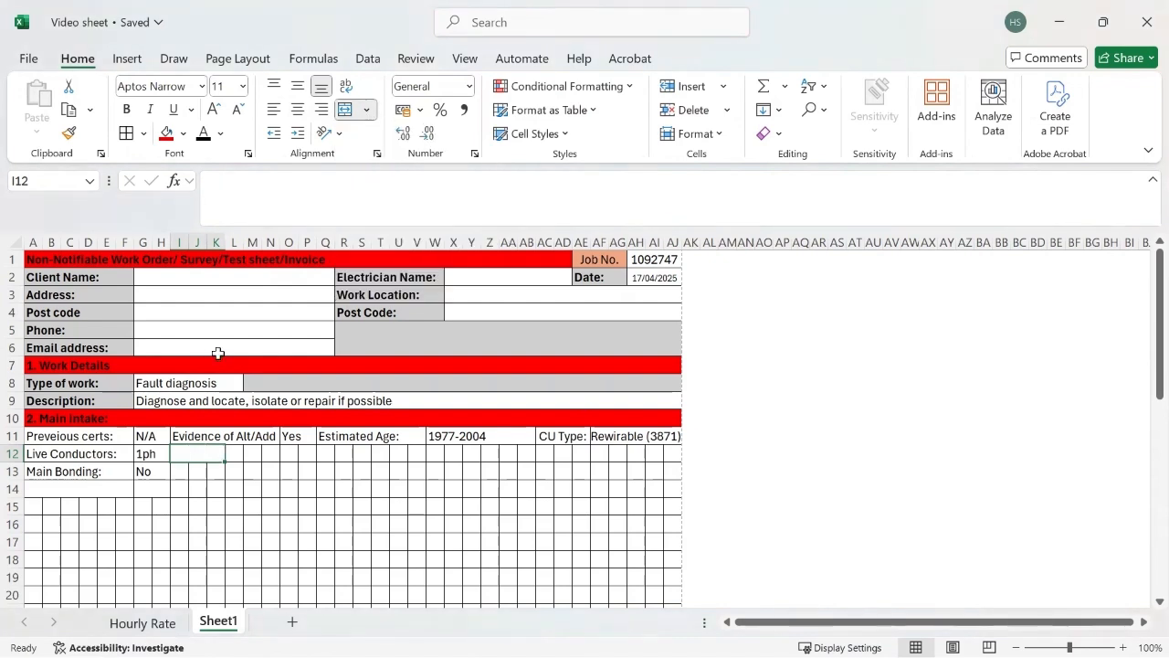
type("OCPD")
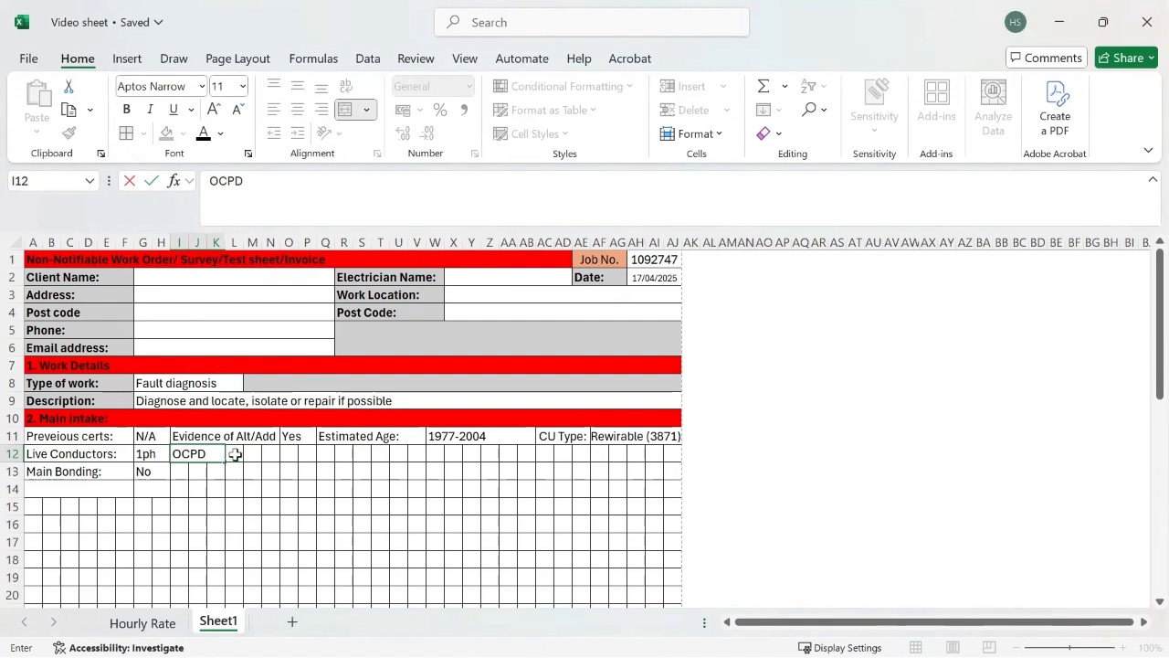
Step: Merge and center cells L12:N12 as the answer field for the OCPD label
left_click_drag(235, 454, 270, 458)
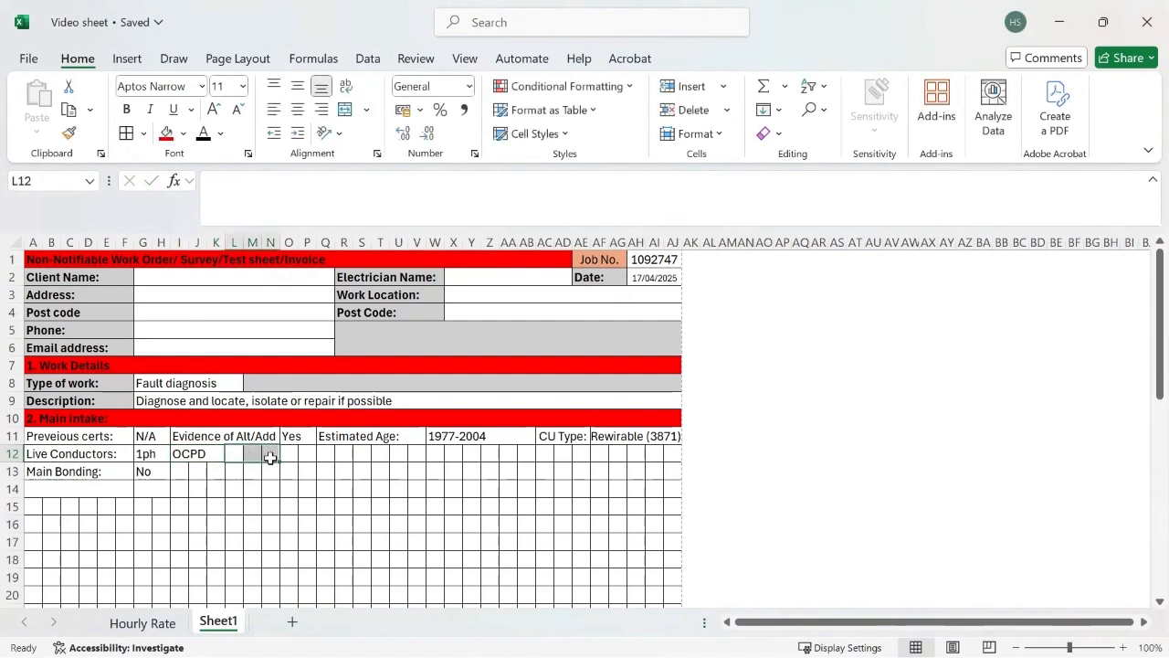
left_click(346, 110)
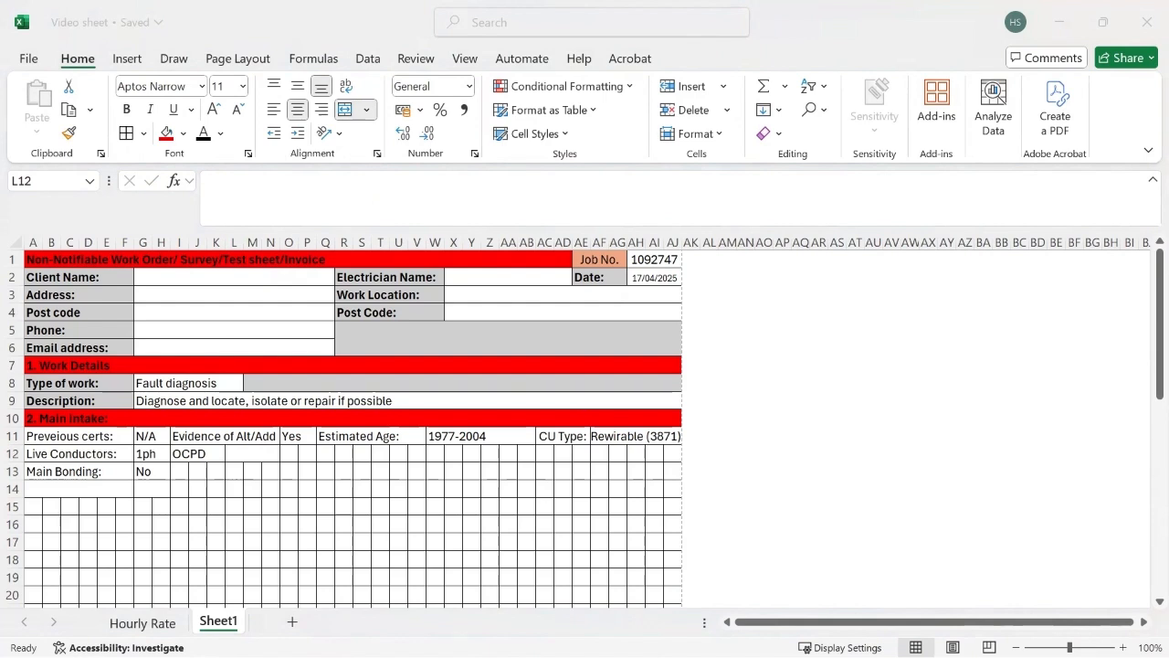
left_click(377, 27)
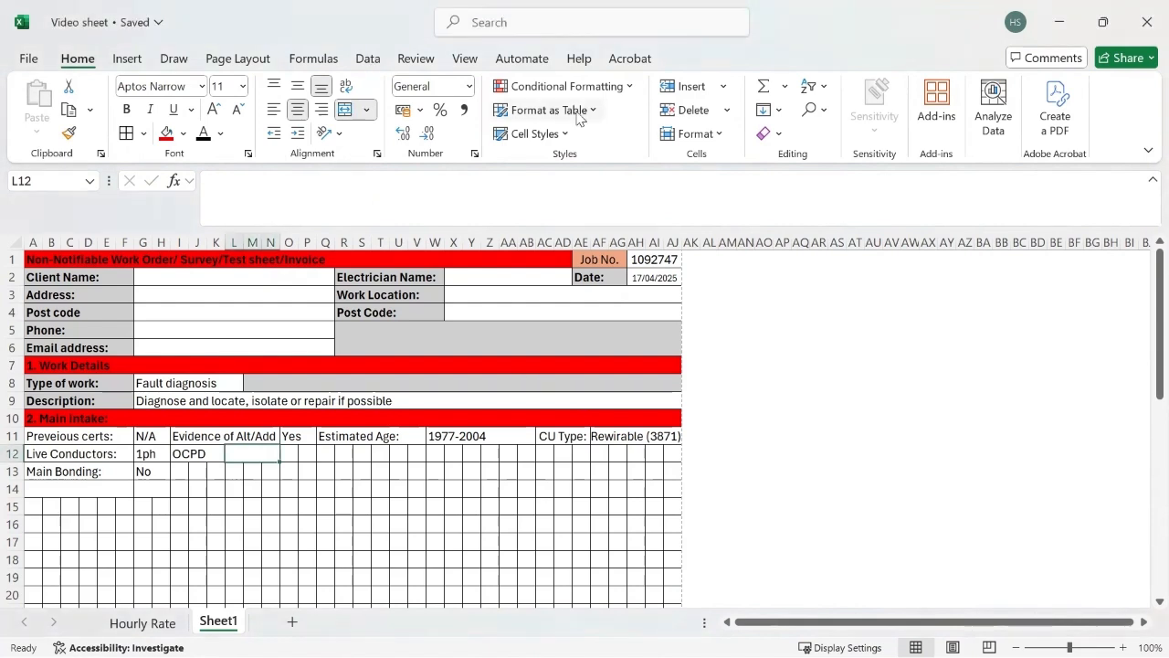
Step: Give L12 a list validation with the options "88-2, 88-3, 1361, Other" and choose 88-3 for the OCPD
left_click(368, 59)
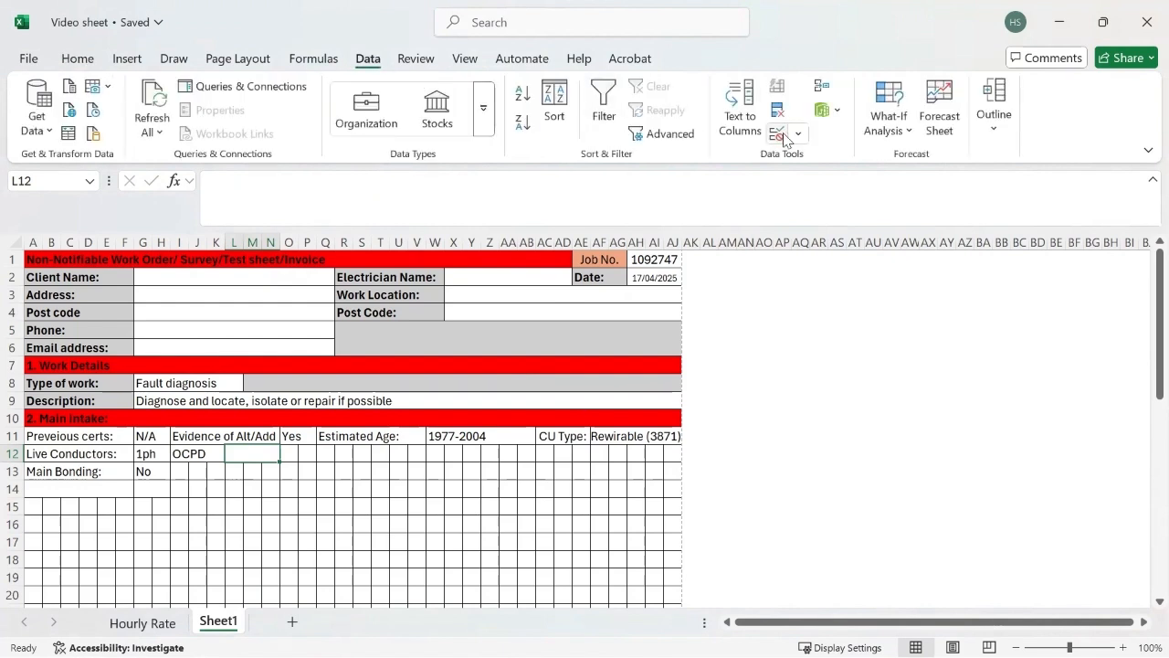
left_click(778, 135)
left_click(744, 267)
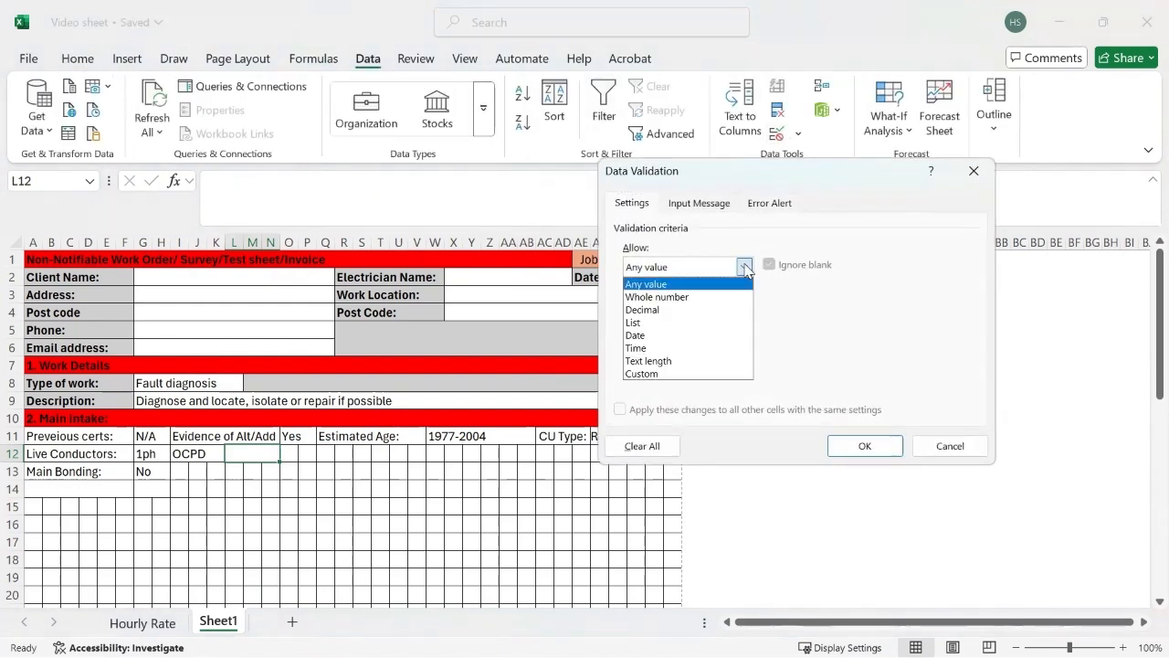
left_click(679, 322)
left_click(668, 345)
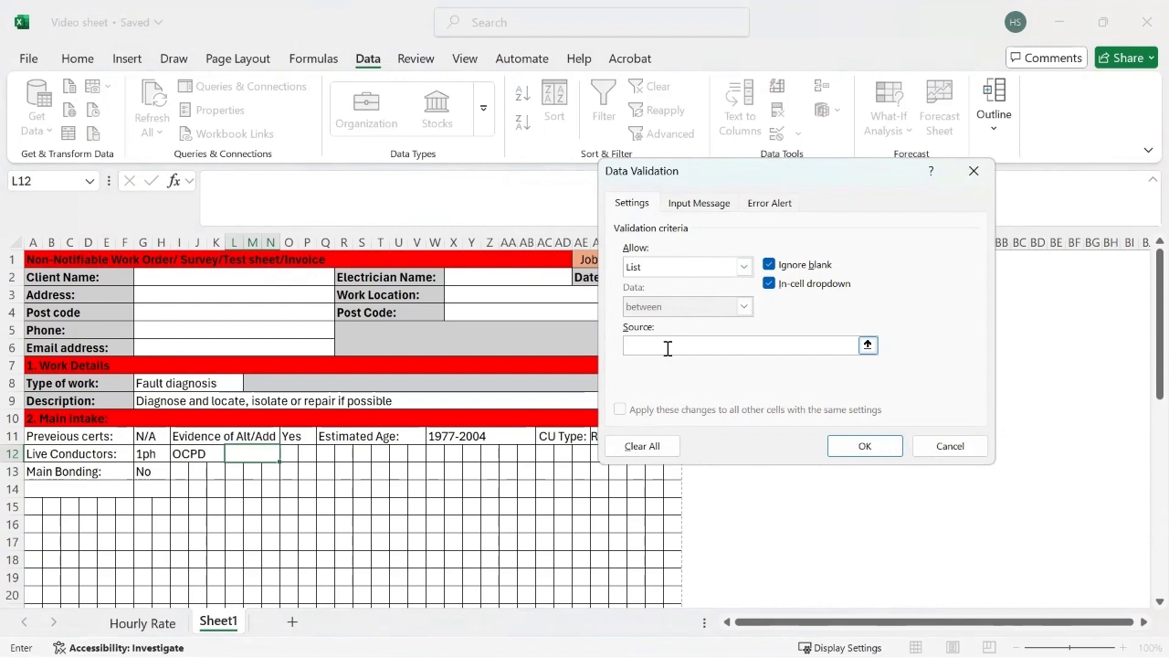
type("88-2, 88-3, 1361, Other")
left_click(859, 447)
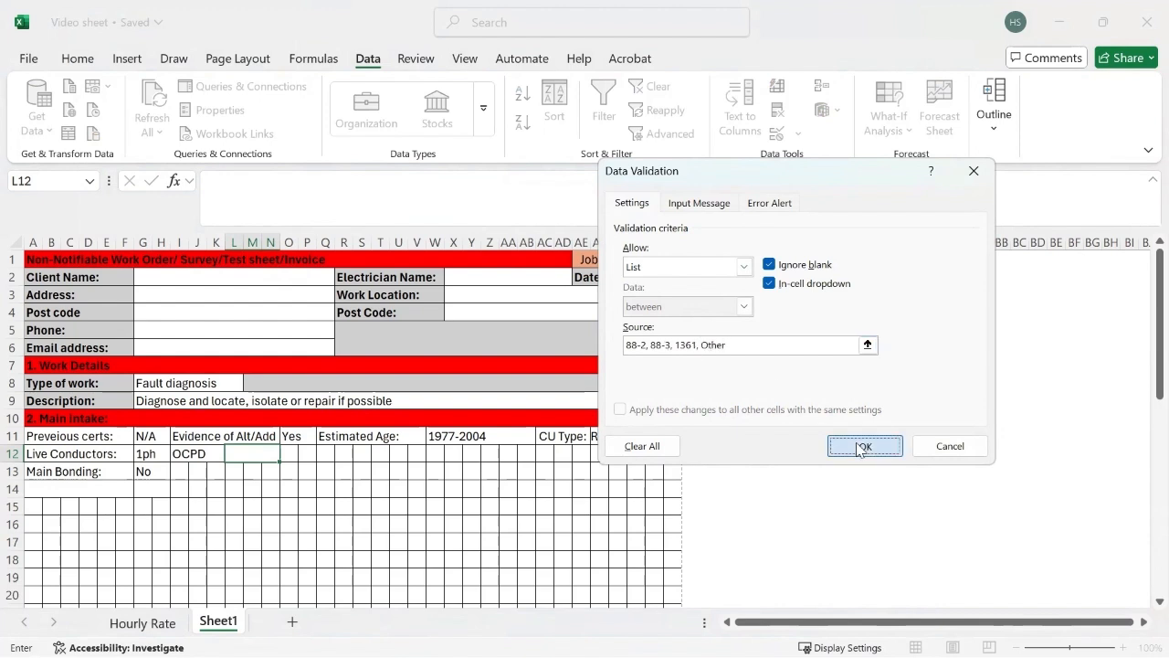
left_click(287, 459)
left_click(247, 471)
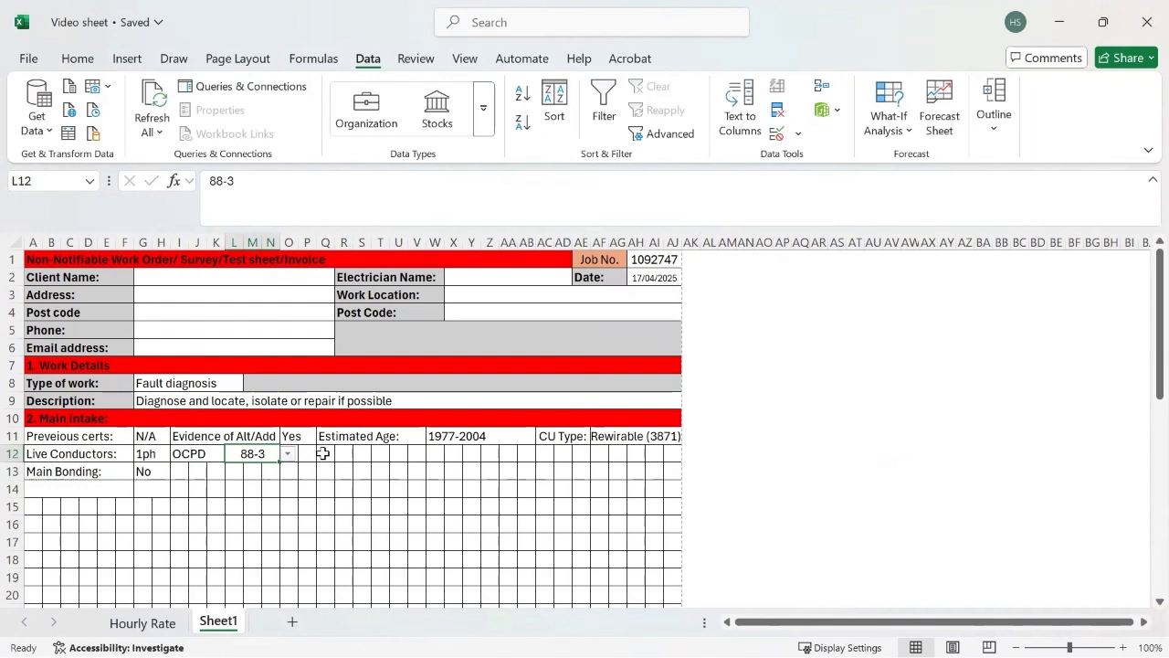
Step: Merge cells O12:Q12 without centring and enter the label "Rating:" after the OCPD answer
left_click_drag(322, 453, 288, 453)
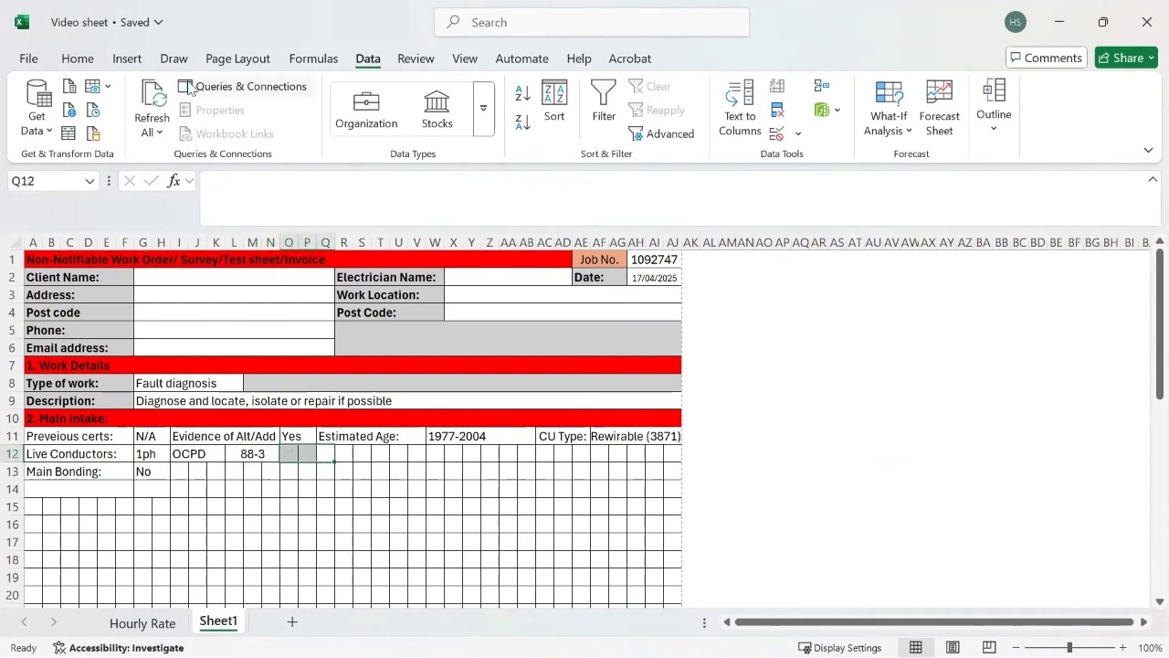
left_click(127, 58)
left_click(78, 59)
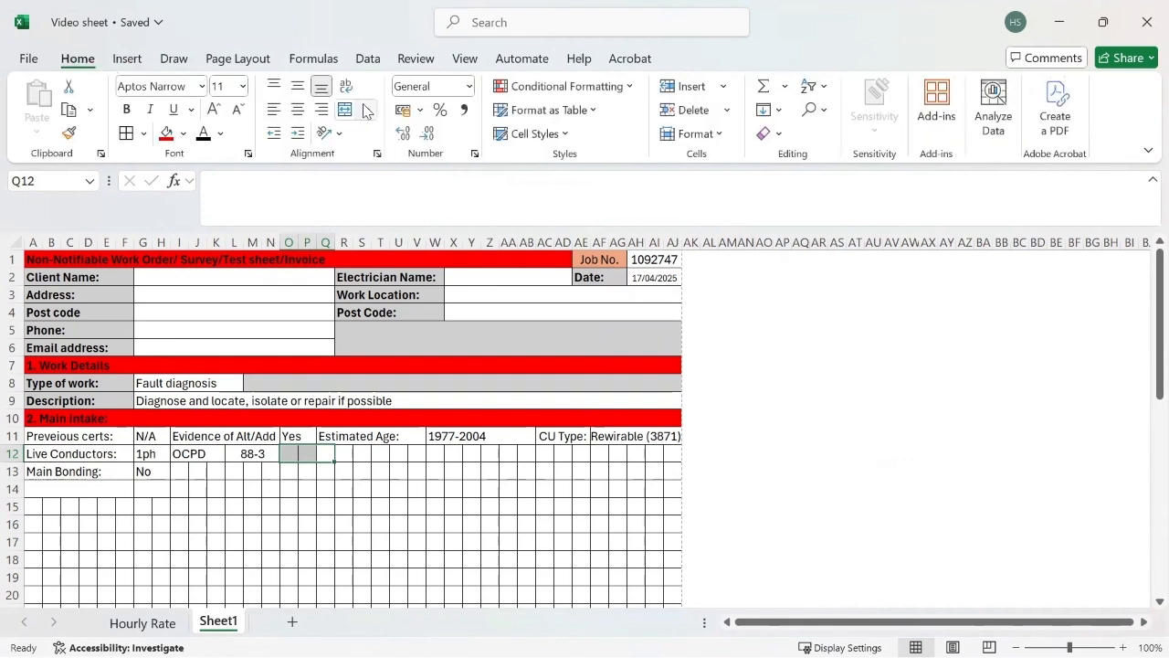
left_click(366, 110)
left_click(387, 162)
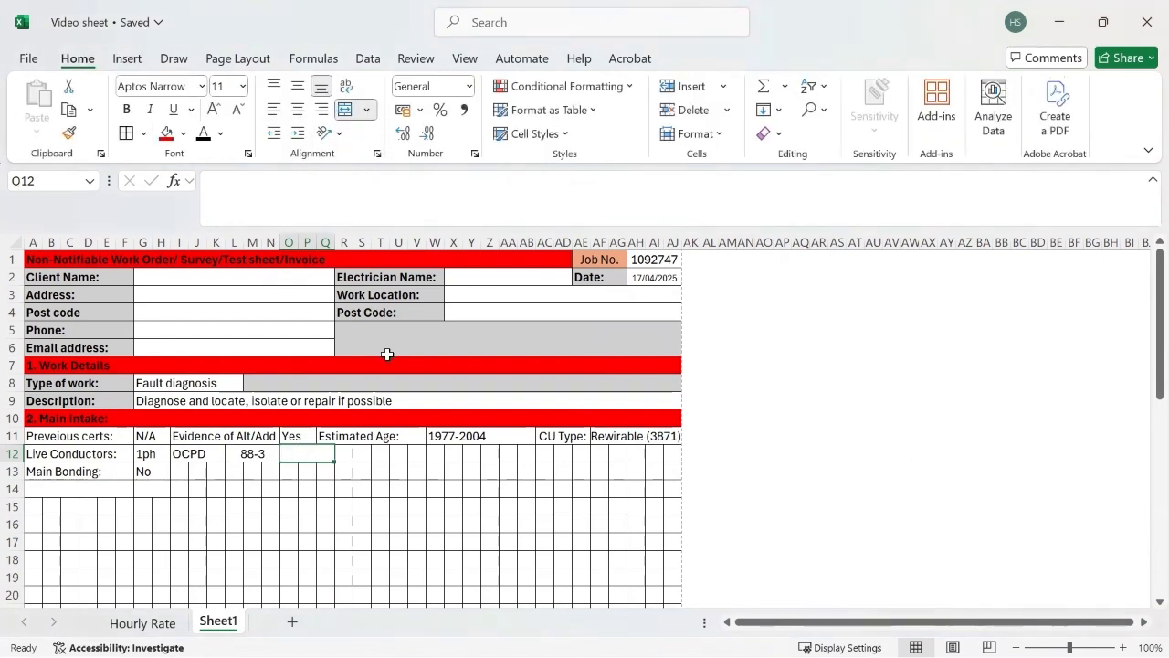
type("Rating:")
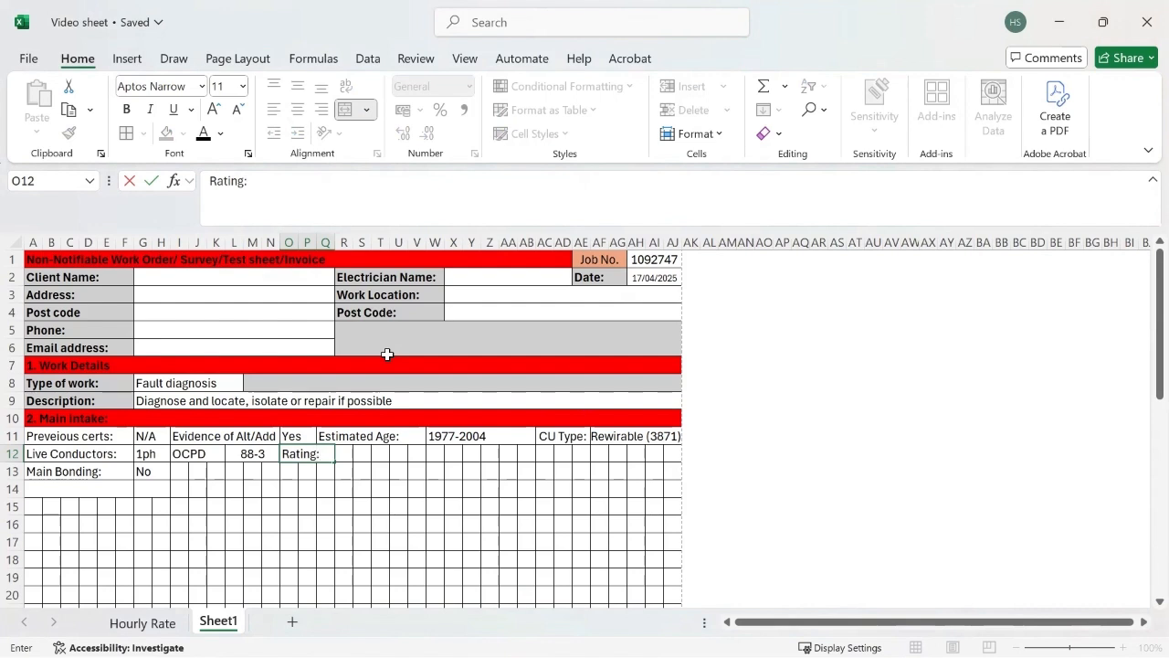
left_click(378, 440)
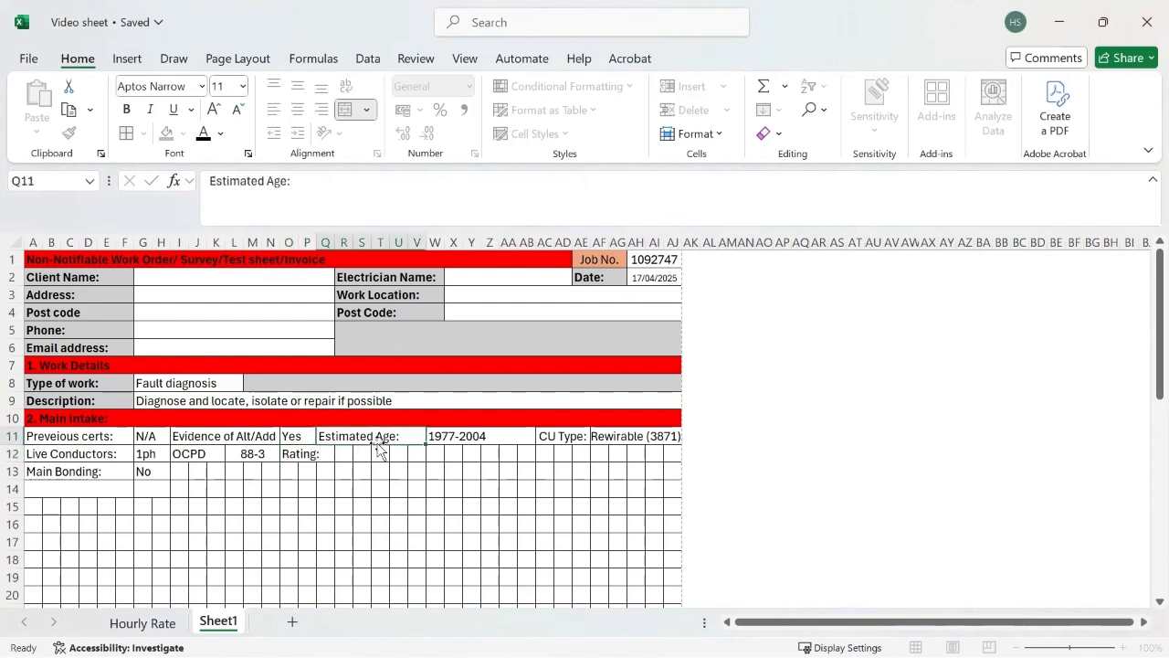
Step: Merge cells R12:S12 and give them a list validation with the options "60, 80, 100, N/A" for the rating
mouse_move(343, 452)
left_mouse_down()
mouse_move(378, 454)
mouse_move(362, 453)
left_mouse_up()
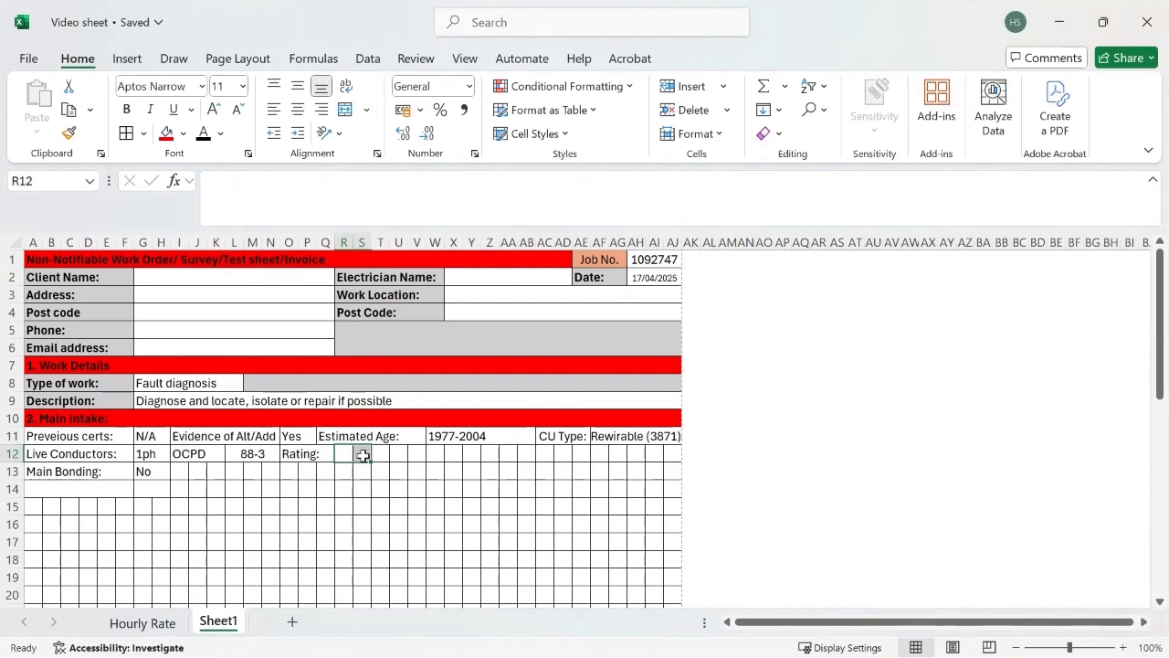
left_click(367, 110)
left_click(390, 165)
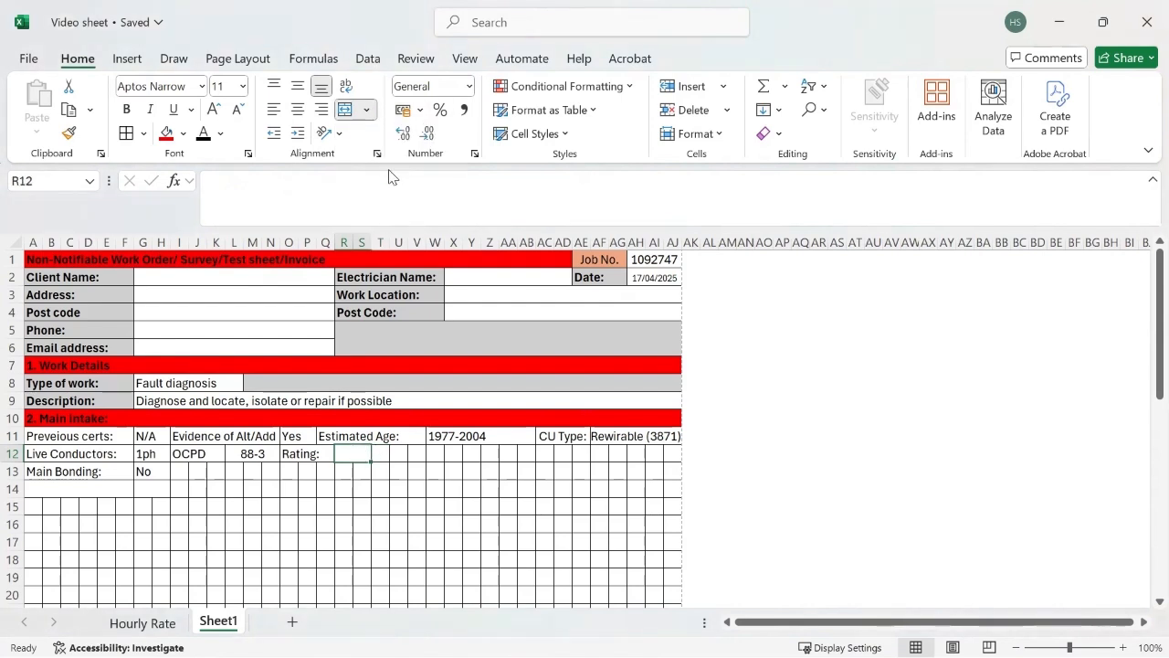
left_click(368, 58)
left_click(777, 135)
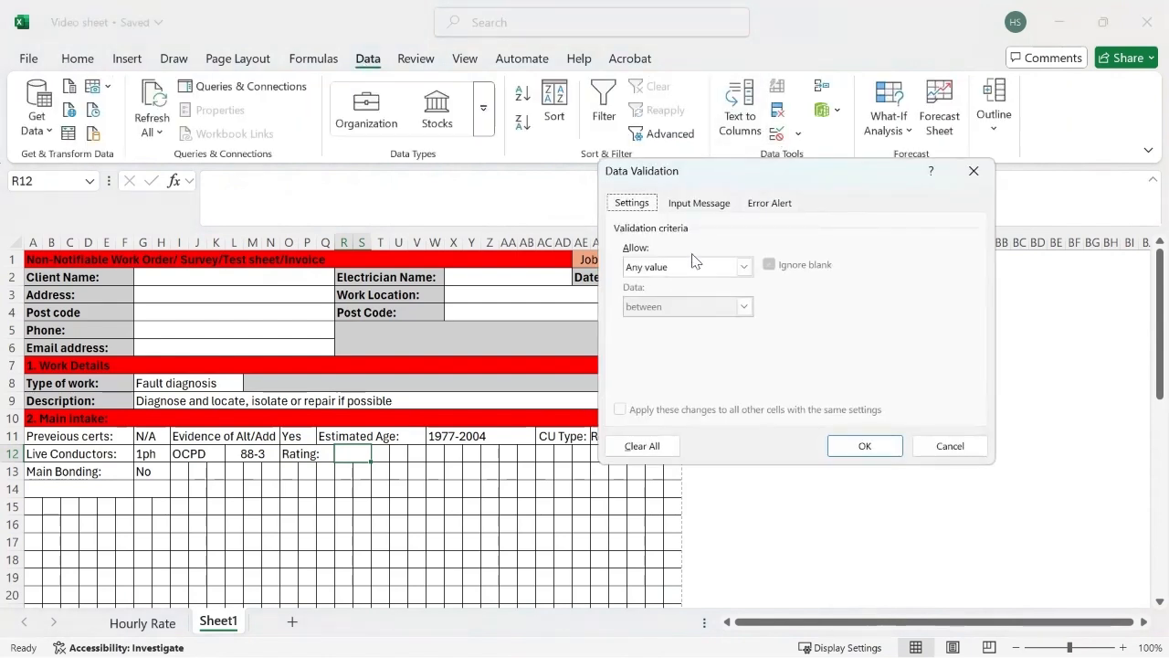
left_click(744, 266)
left_click(673, 323)
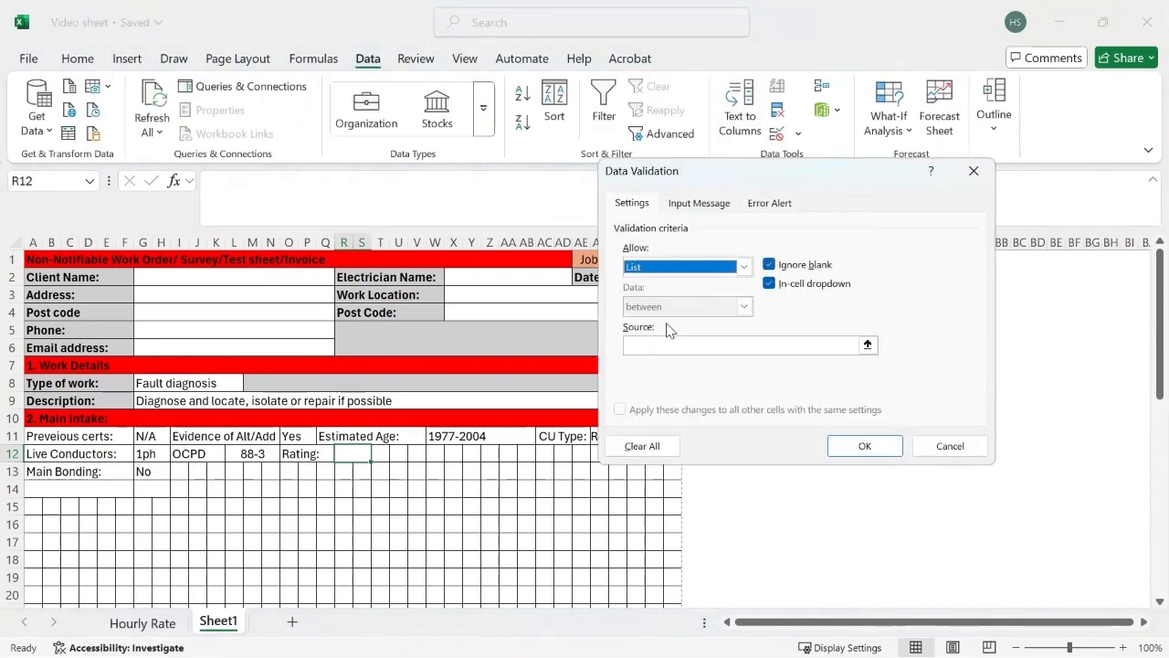
left_click(655, 344)
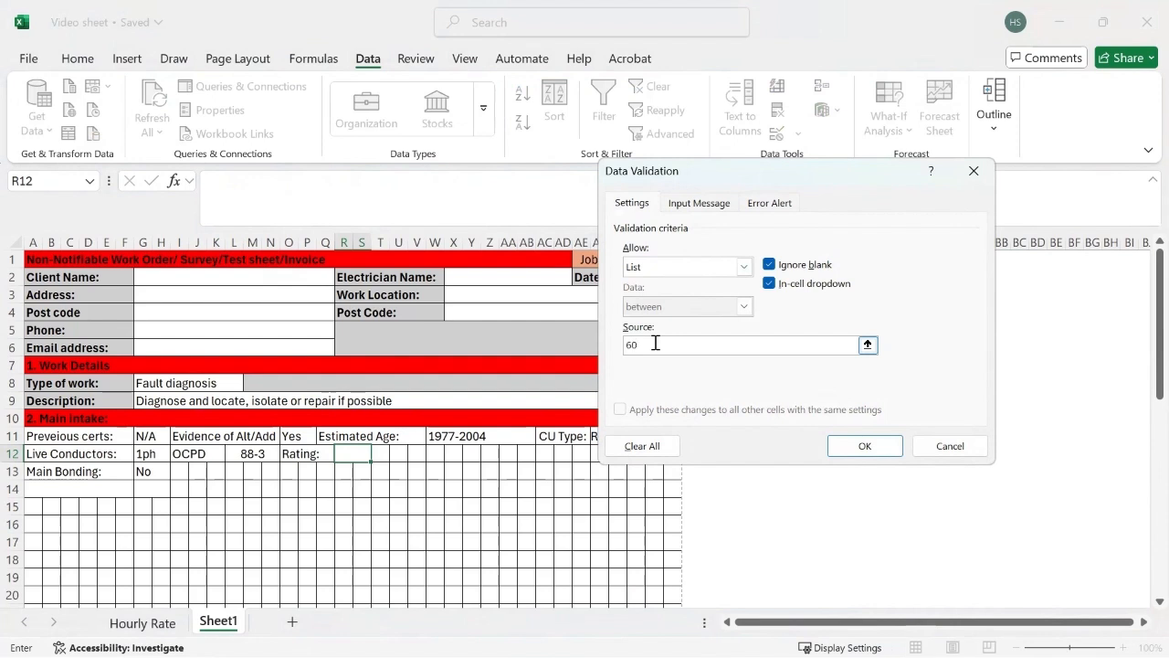
type("60, 80, 100, N/A")
left_click(864, 445)
Step: Choose 80 from the dropdown list in R12 as the OCPD rating
left_click(388, 454)
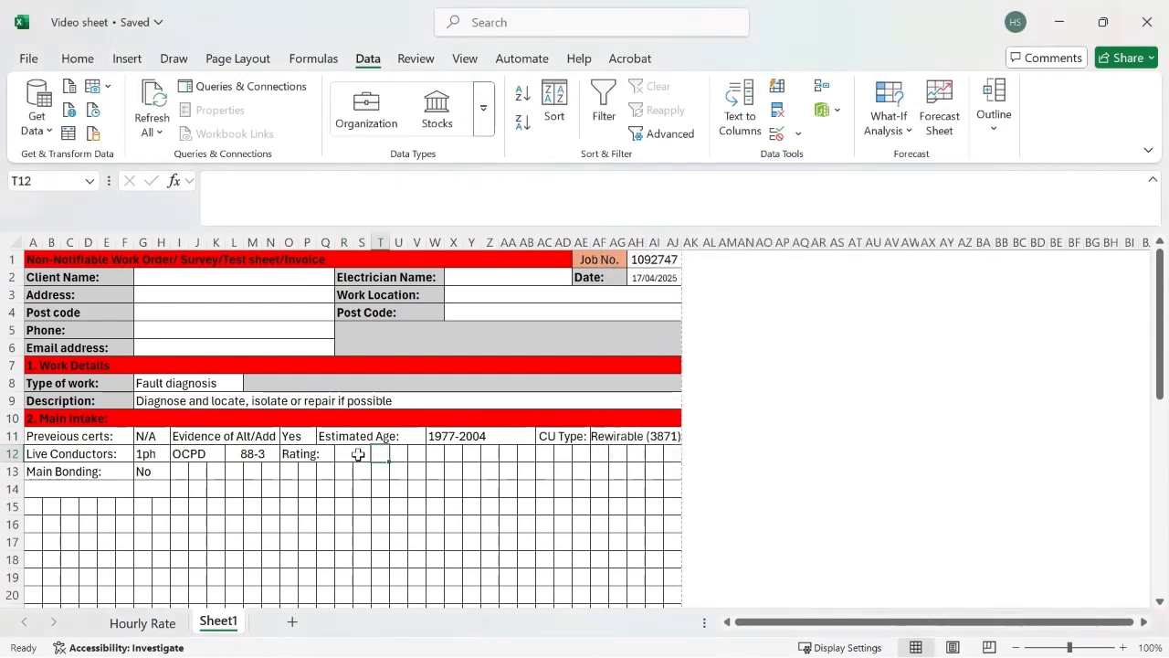
left_click(359, 455)
left_click(388, 453)
left_click(360, 454)
left_click(378, 454)
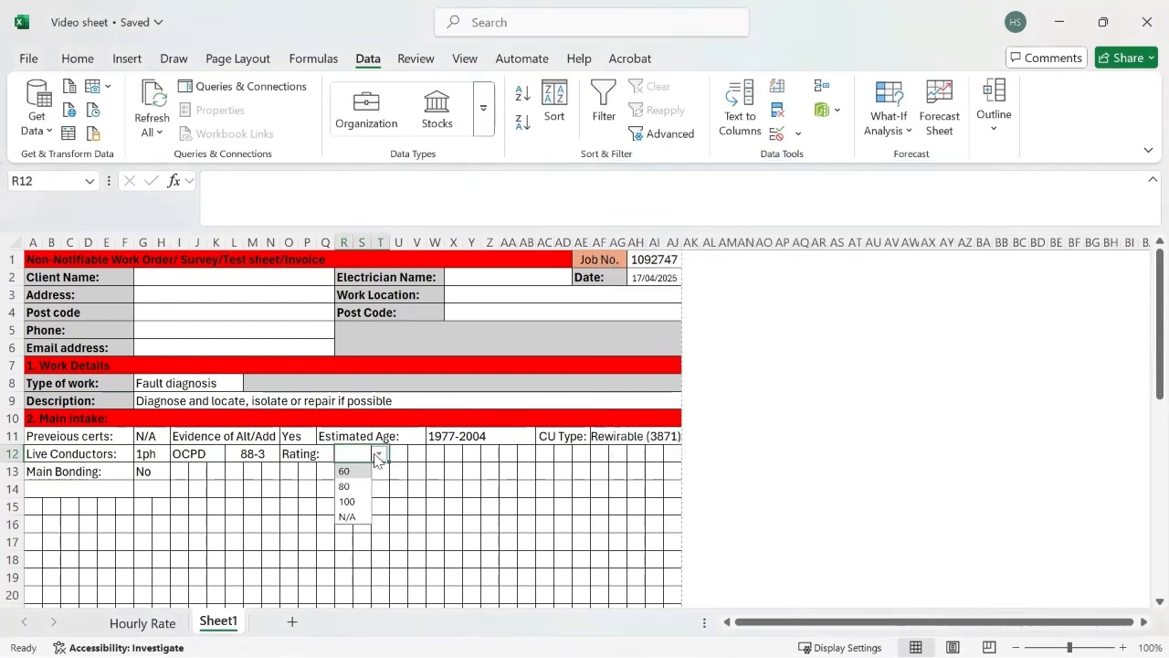
left_click(345, 486)
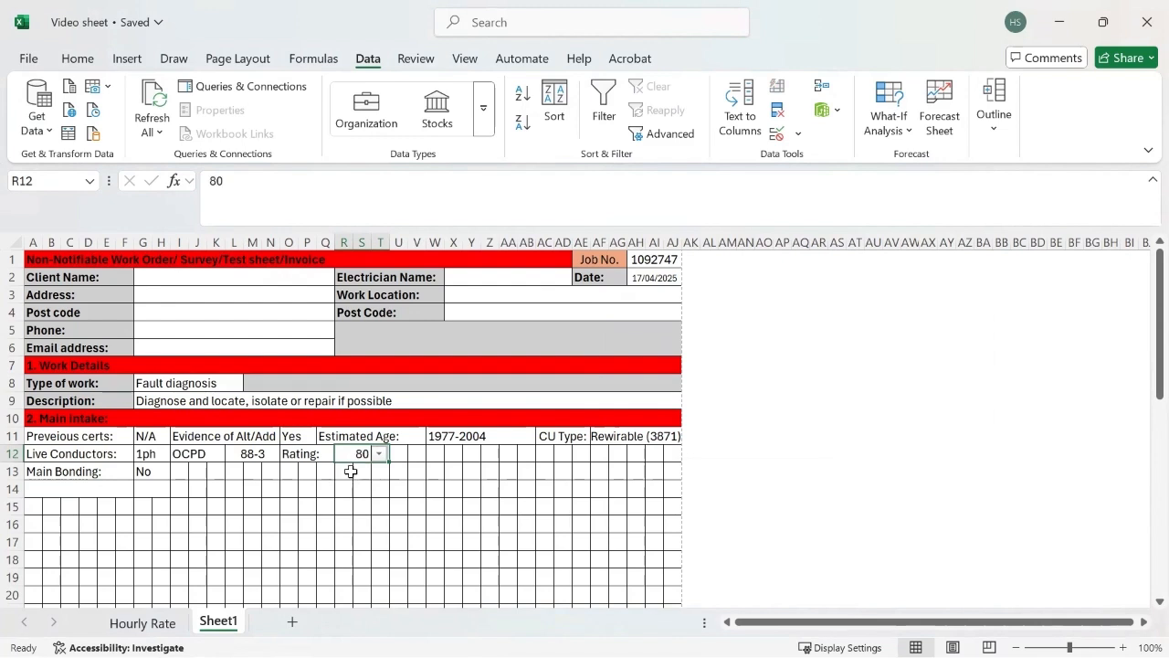
left_click(446, 471)
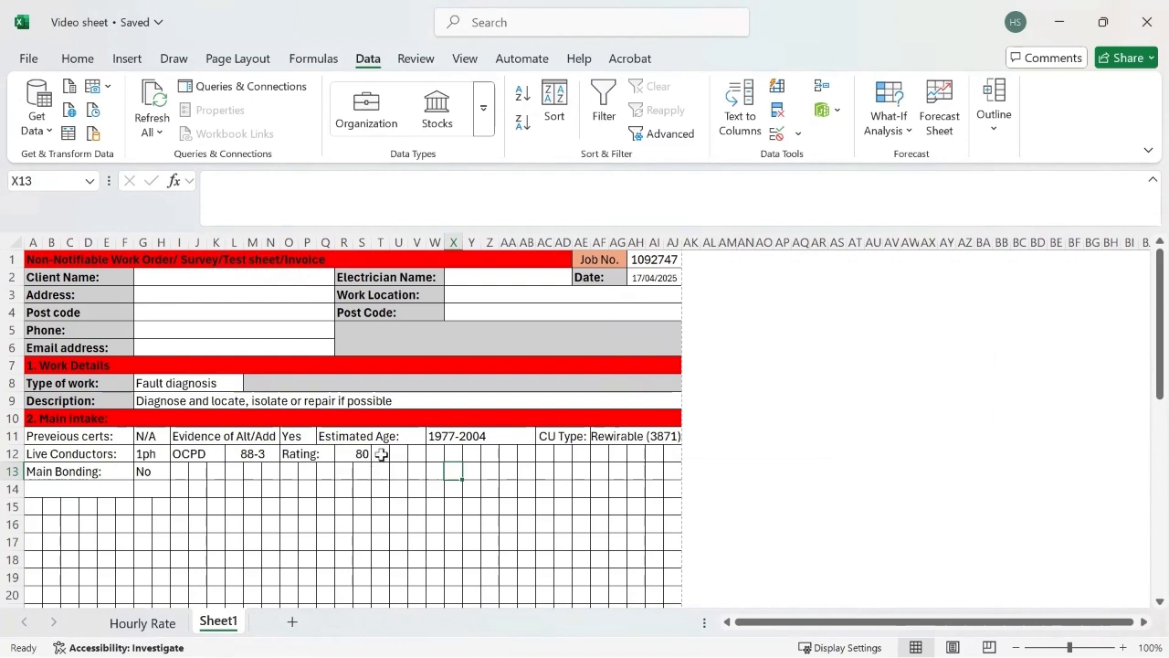
Step: Merge cells T12:Y12 without centring and enter the label "Earthing system:" after the rating answer
left_click_drag(381, 454, 465, 454)
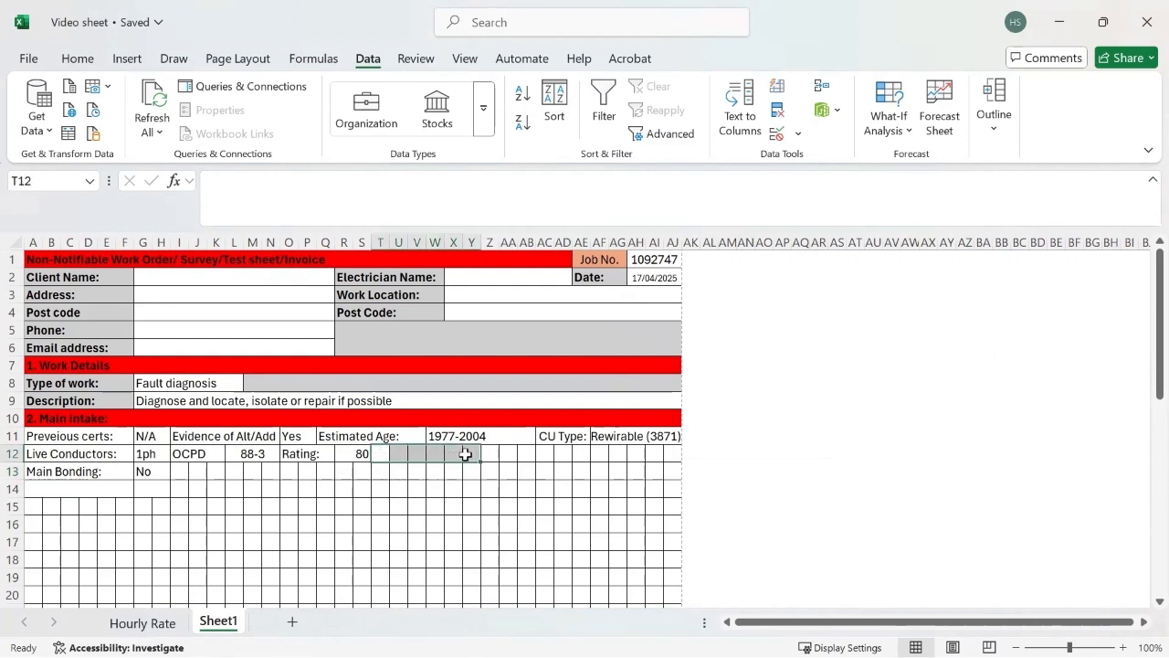
left_click(127, 57)
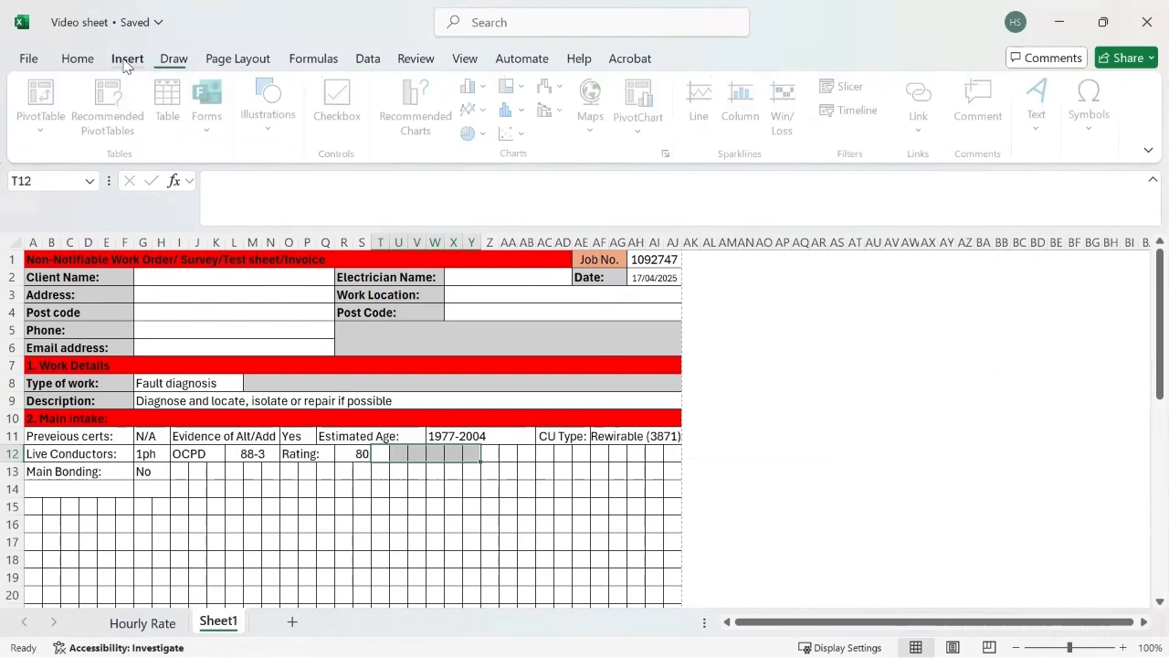
left_click(87, 59)
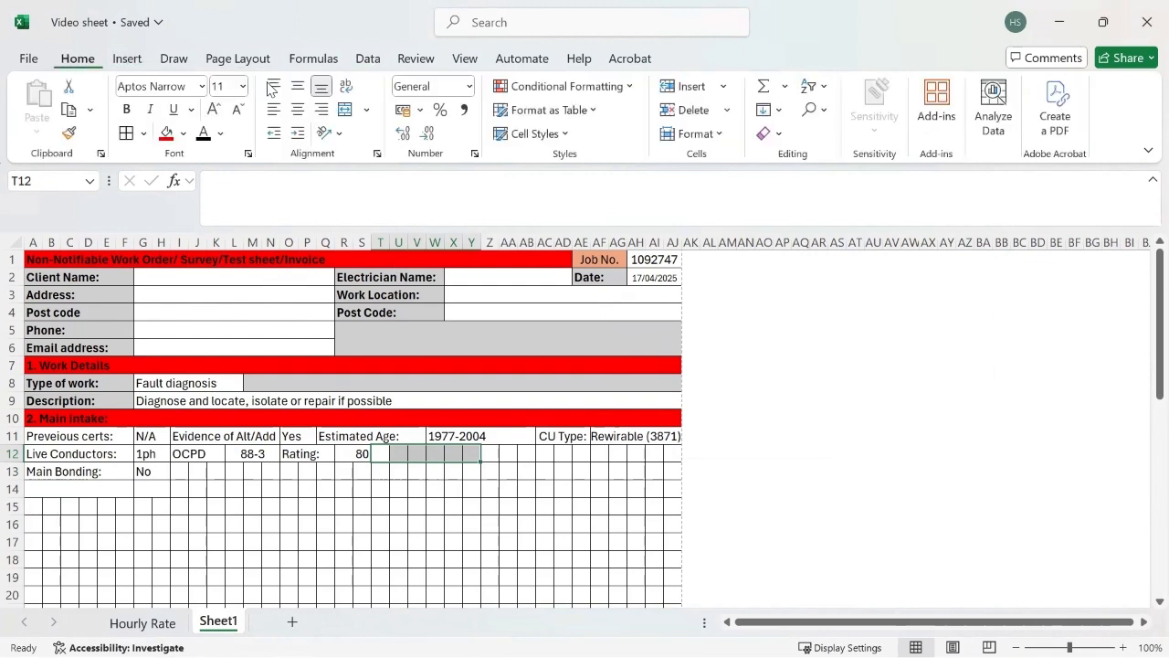
left_click(366, 110)
left_click(391, 162)
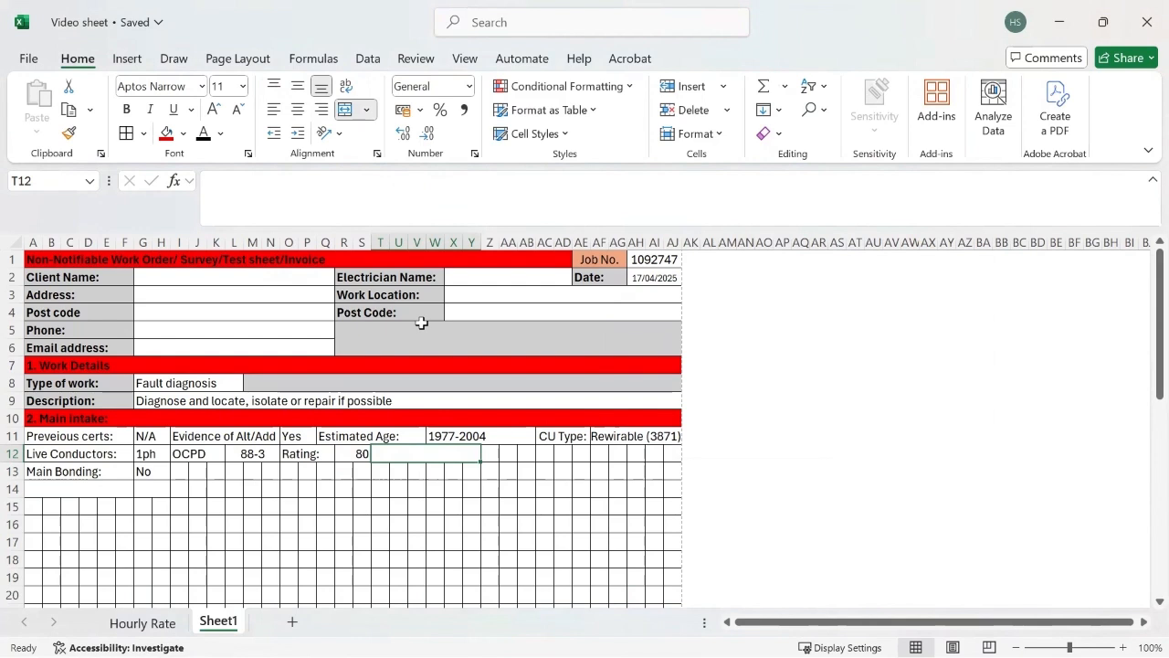
type("REarth")
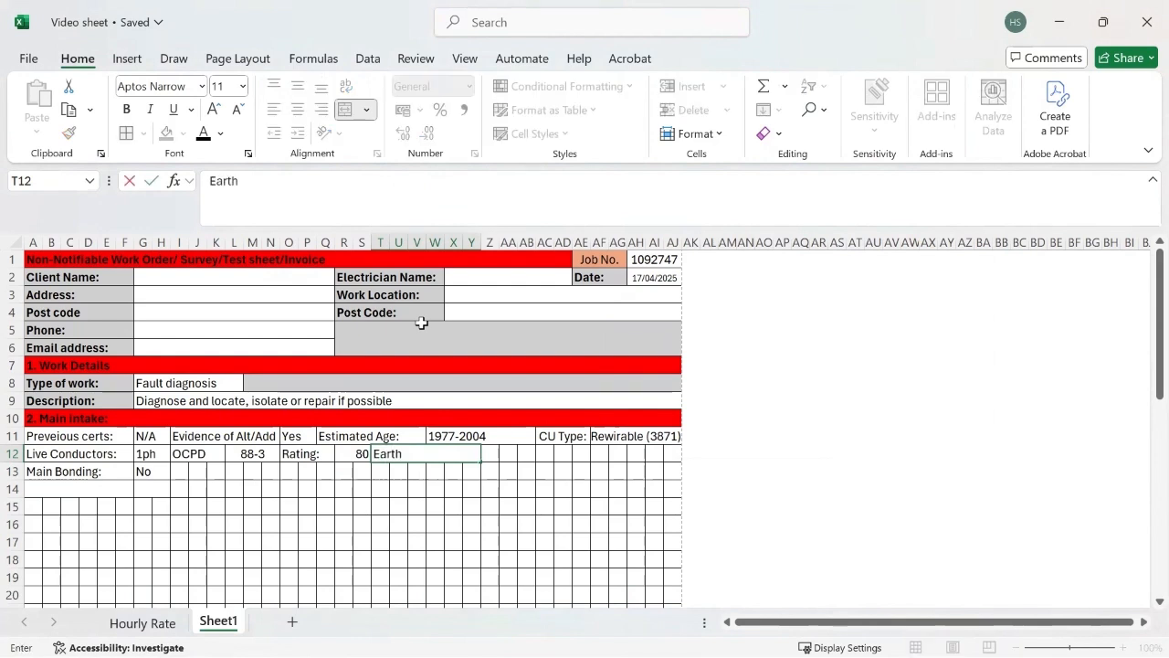
type("ing syste")
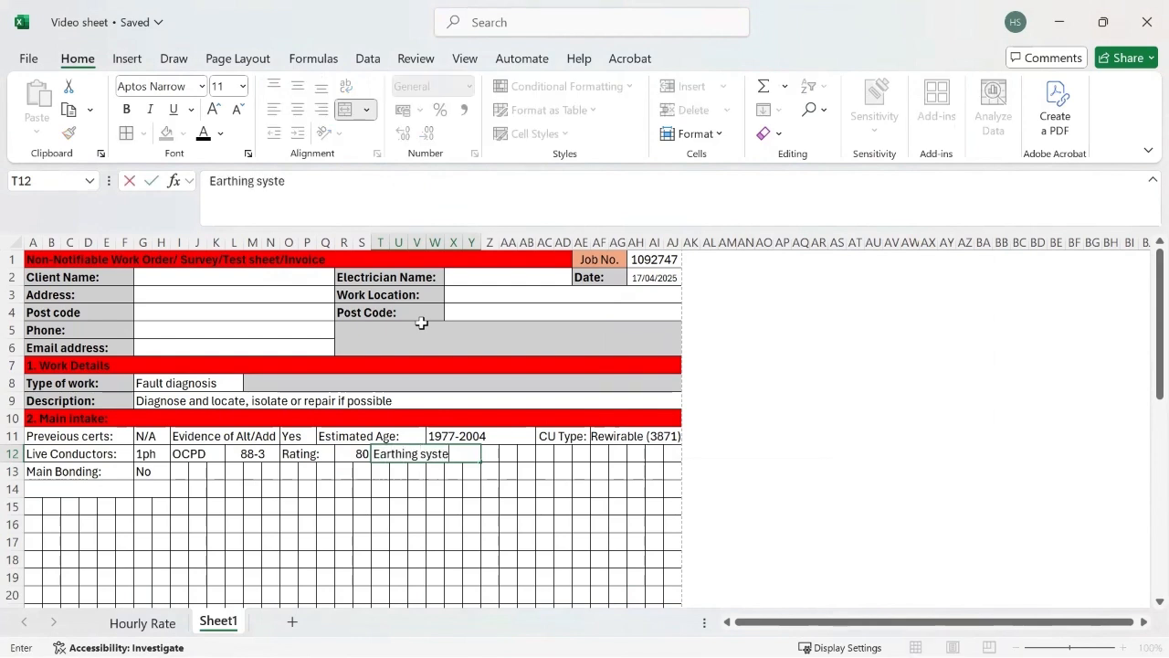
type("m:")
Step: Merge cells Z12:AB12 without centring and give them a list validation with "TT" as the first option
left_click_drag(490, 454, 525, 454)
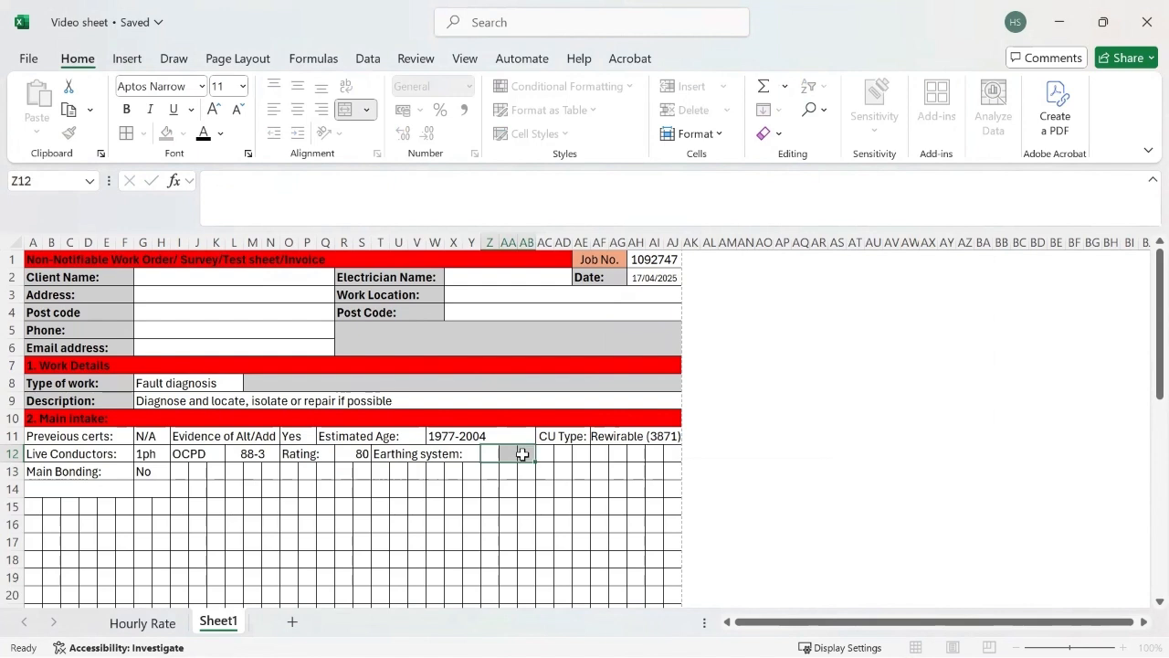
left_click(366, 109)
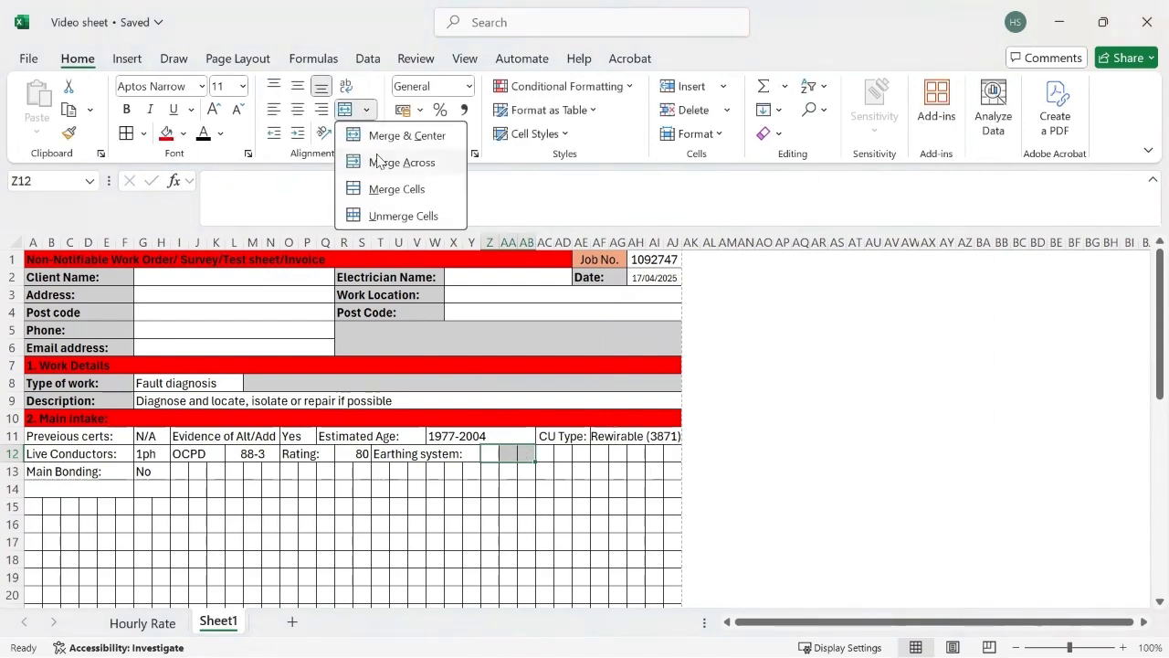
left_click(381, 163)
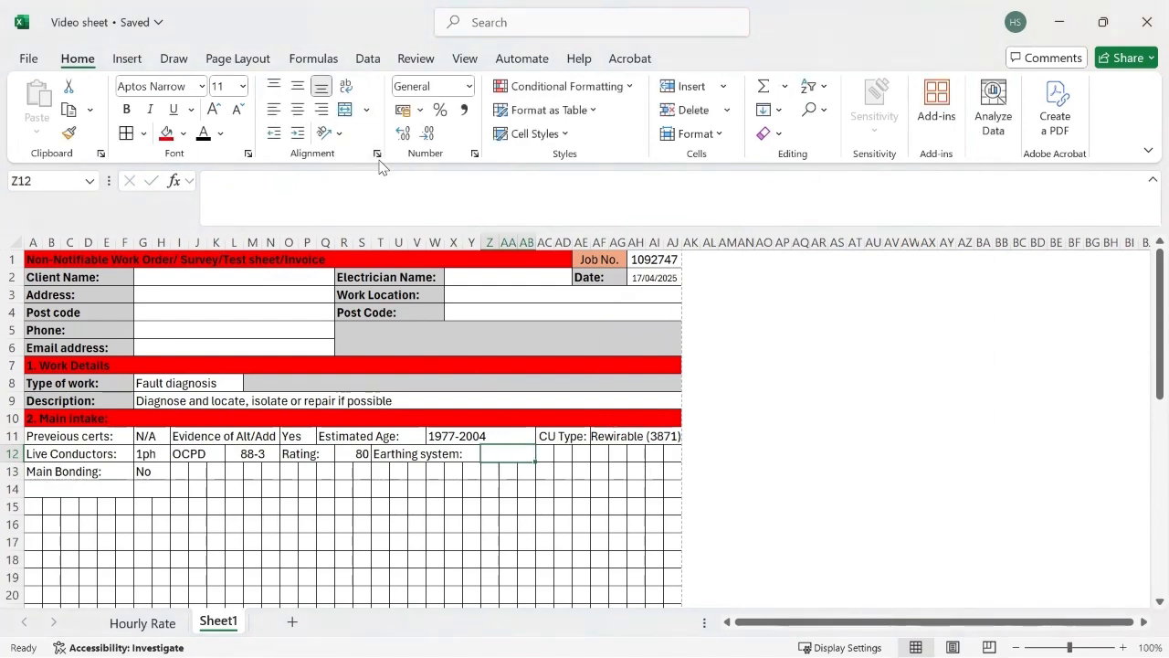
left_click(369, 61)
left_click(777, 133)
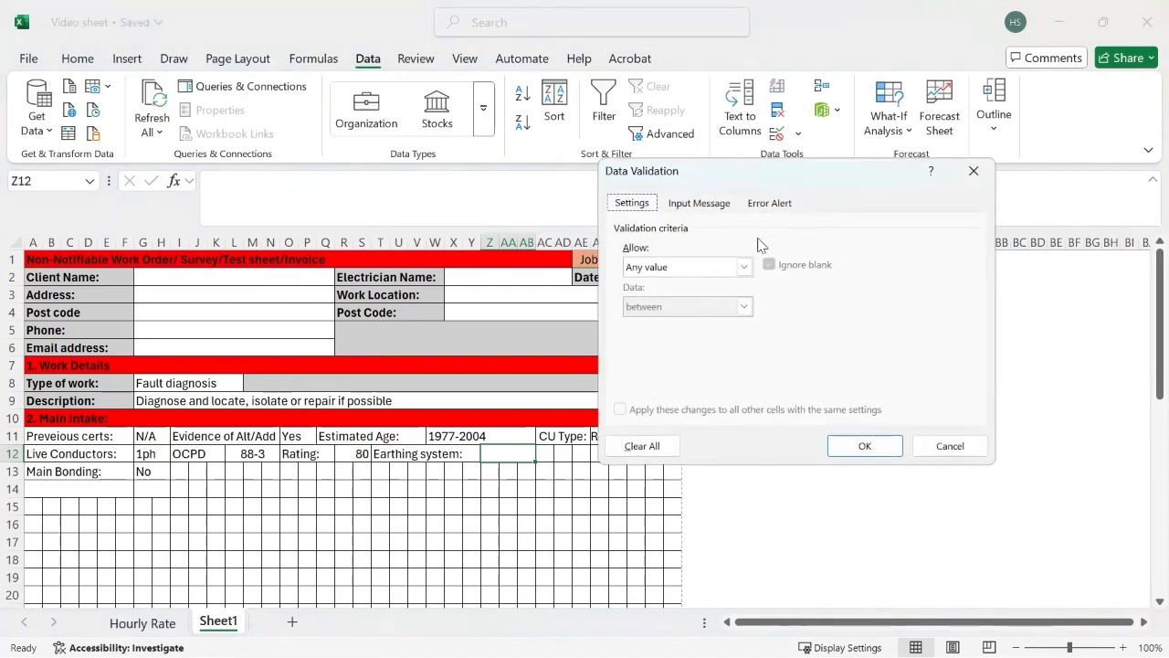
left_click(744, 267)
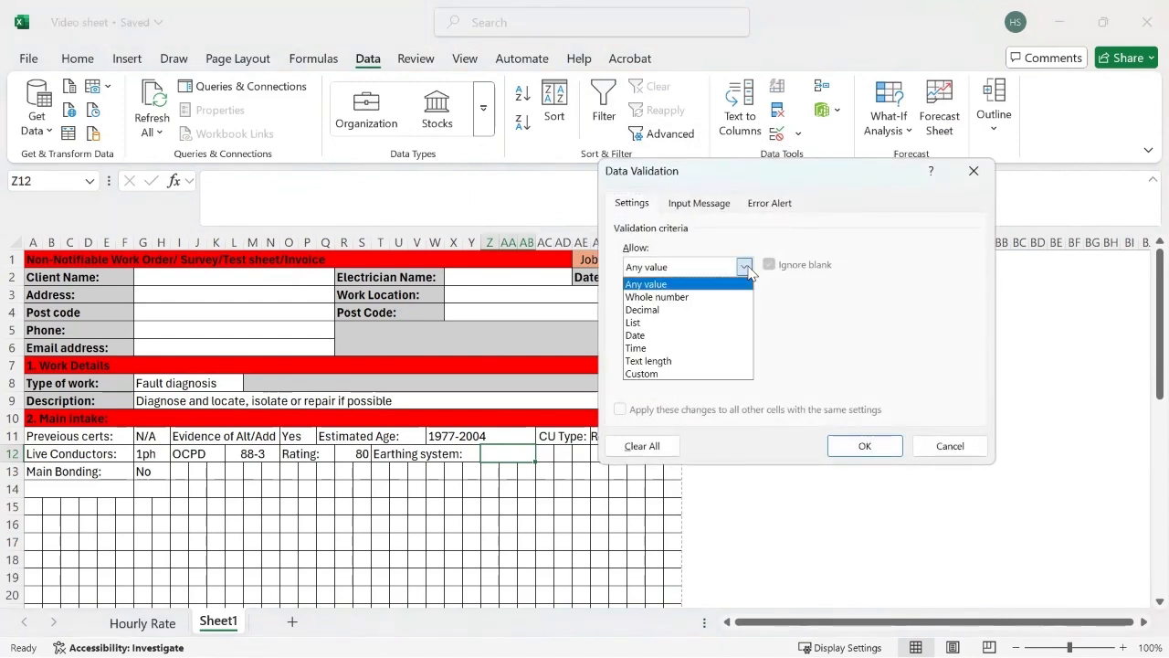
left_click(652, 322)
left_click(649, 345)
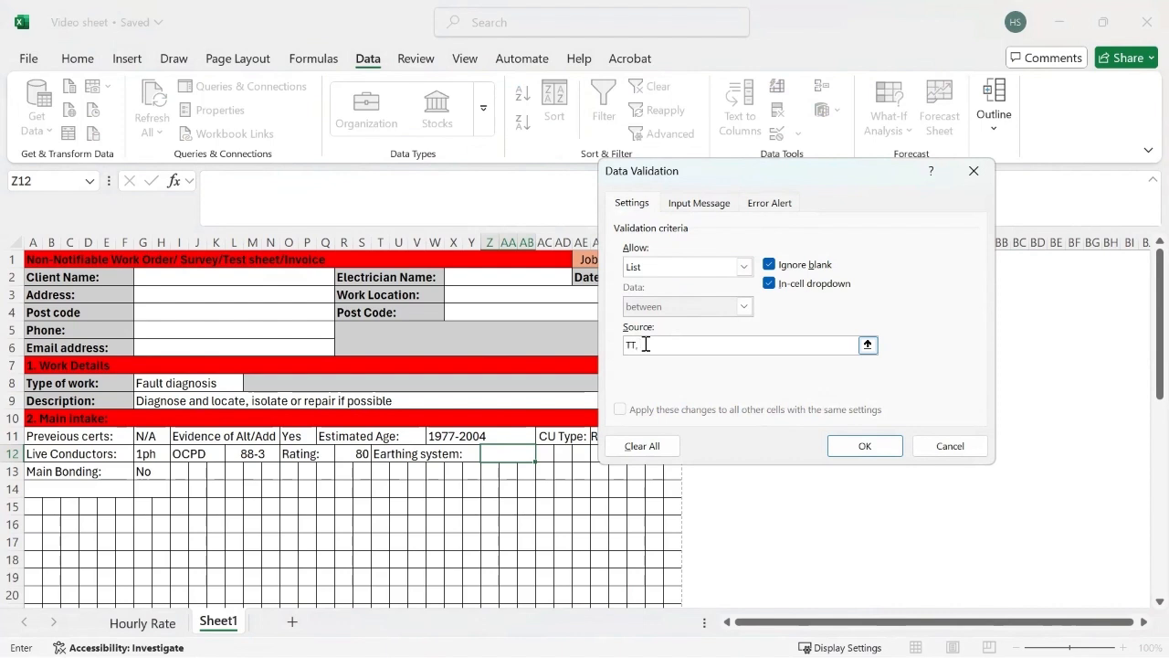
type("TT,")
key("Return")
left_click(515, 455)
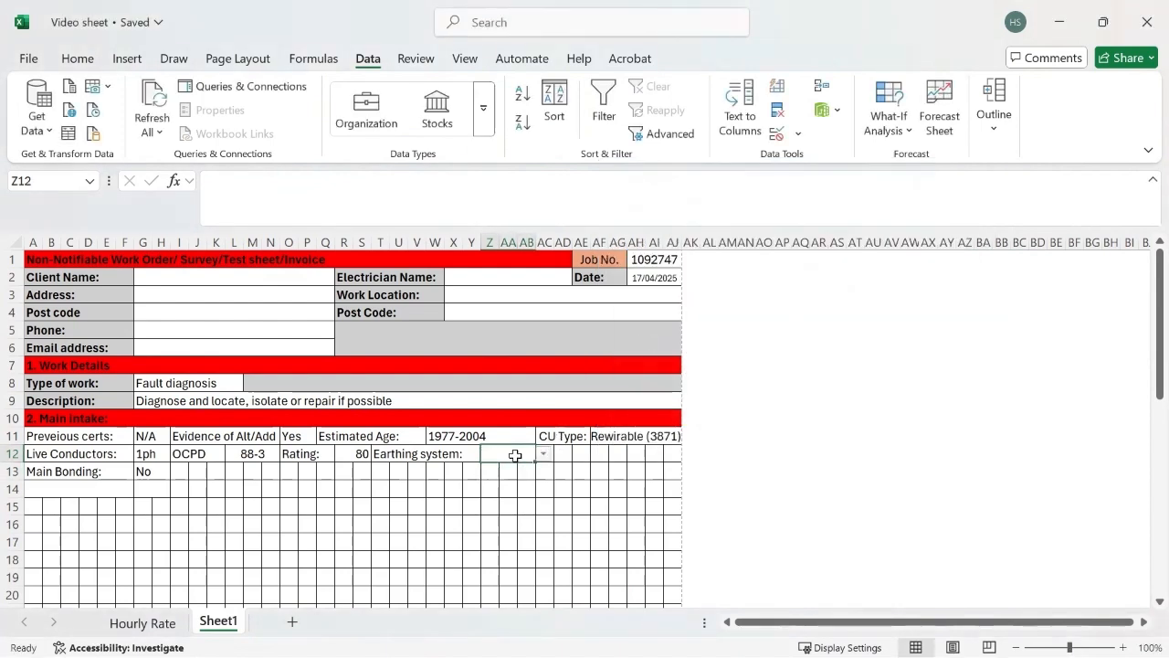
Step: Complete the validation list in Z12 with the options TN-S, TN-C-S and N/A, and choose TN-C-S as the earthing system
left_click(777, 133)
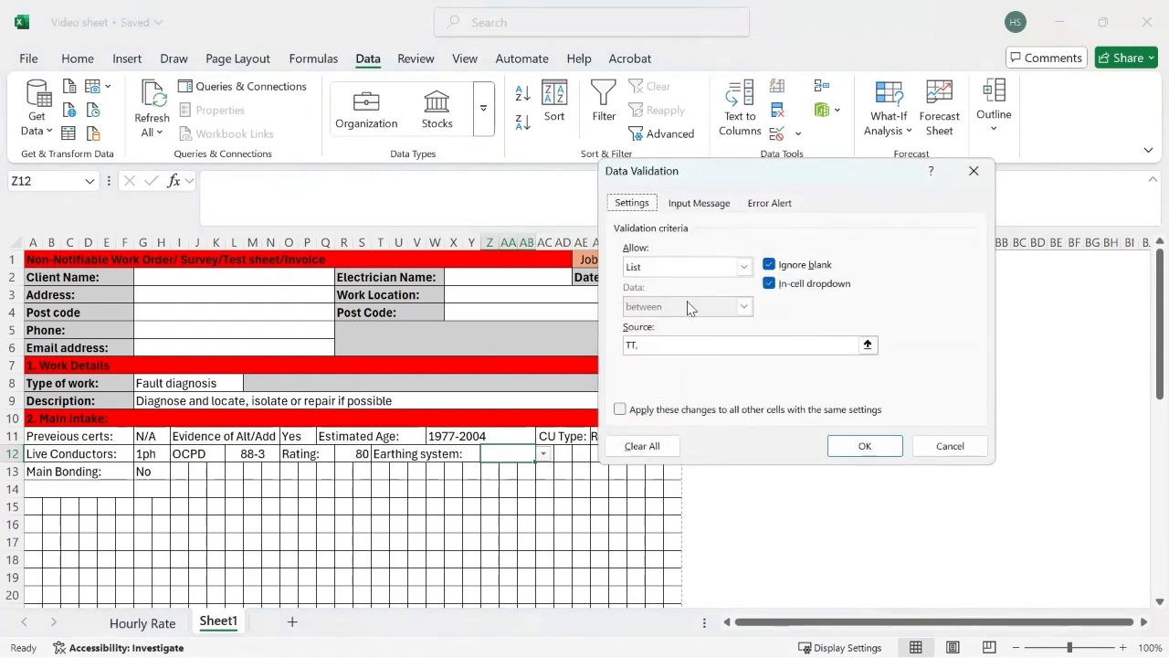
left_click(659, 347)
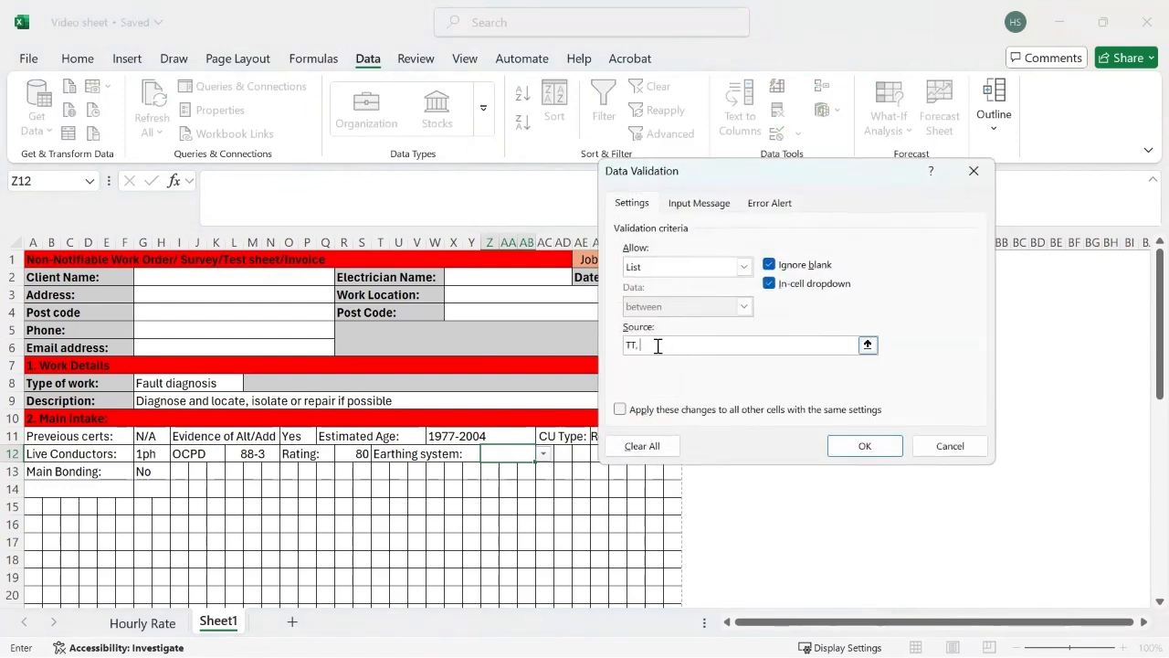
type("TN-S, TN-C-S, N/A")
left_click(863, 445)
left_click(542, 454)
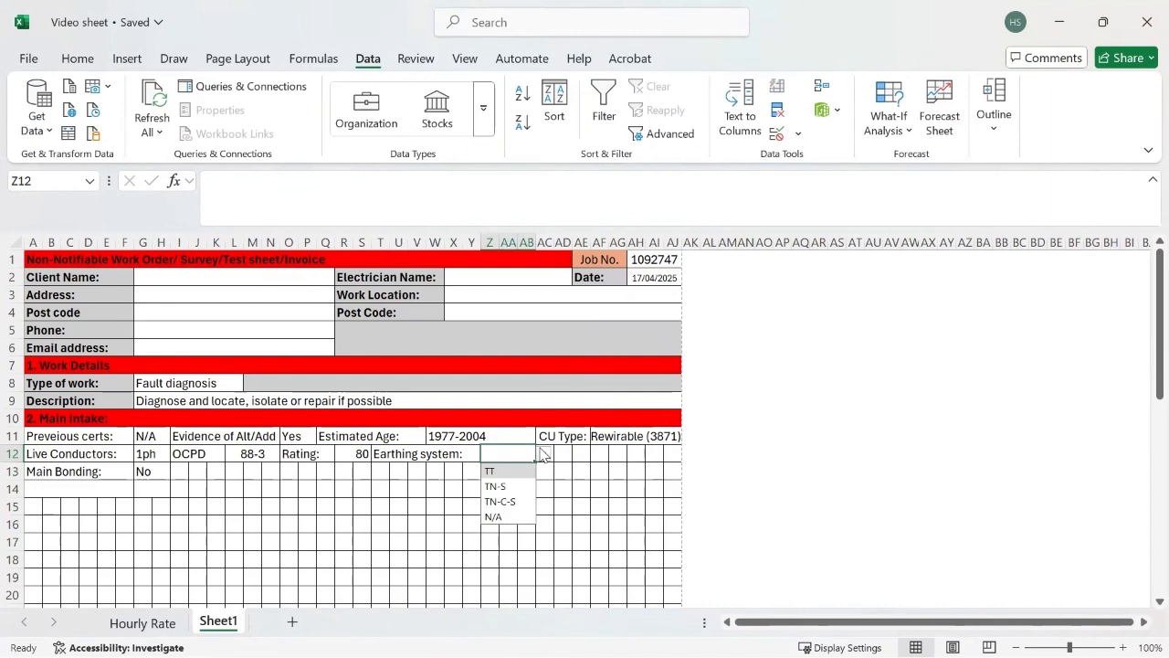
left_click(498, 501)
left_click(564, 474)
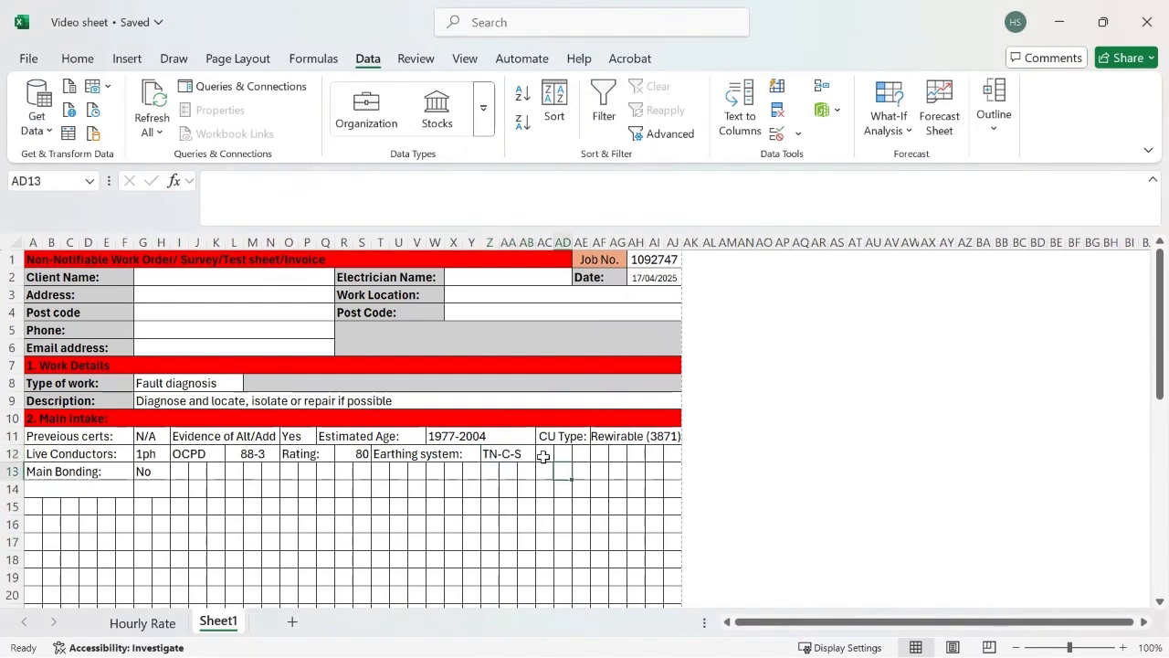
Step: Merge and centre cells AC12:AD12 and enter the label "SPD" after the earthing system answer
left_click_drag(542, 457, 558, 457)
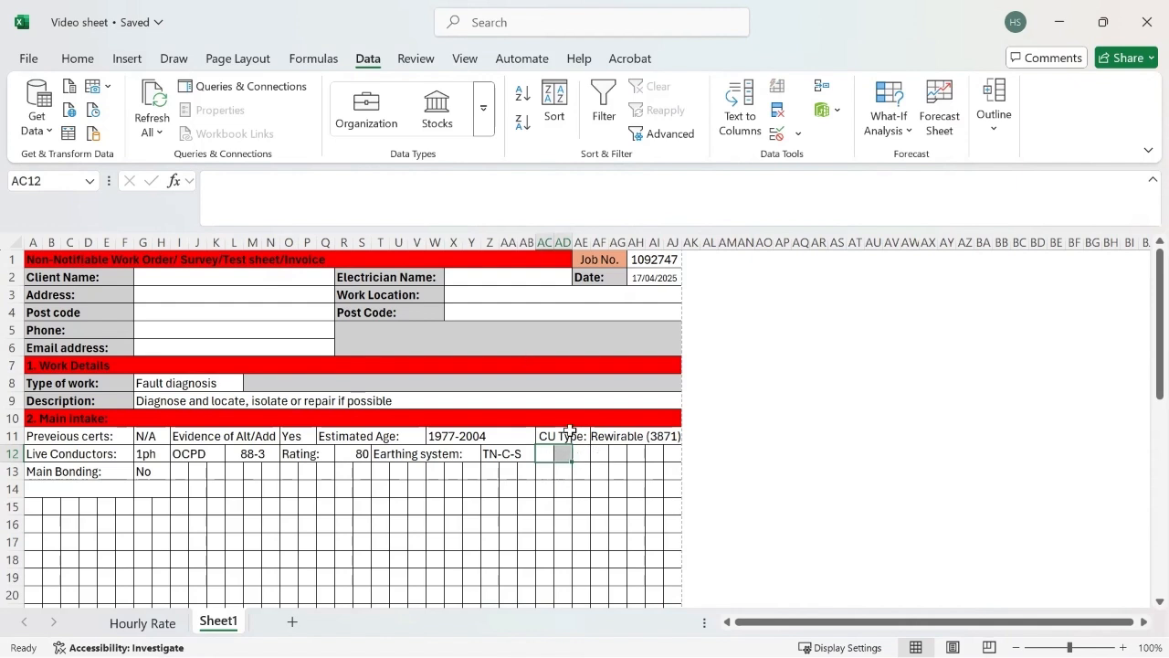
left_click(78, 58)
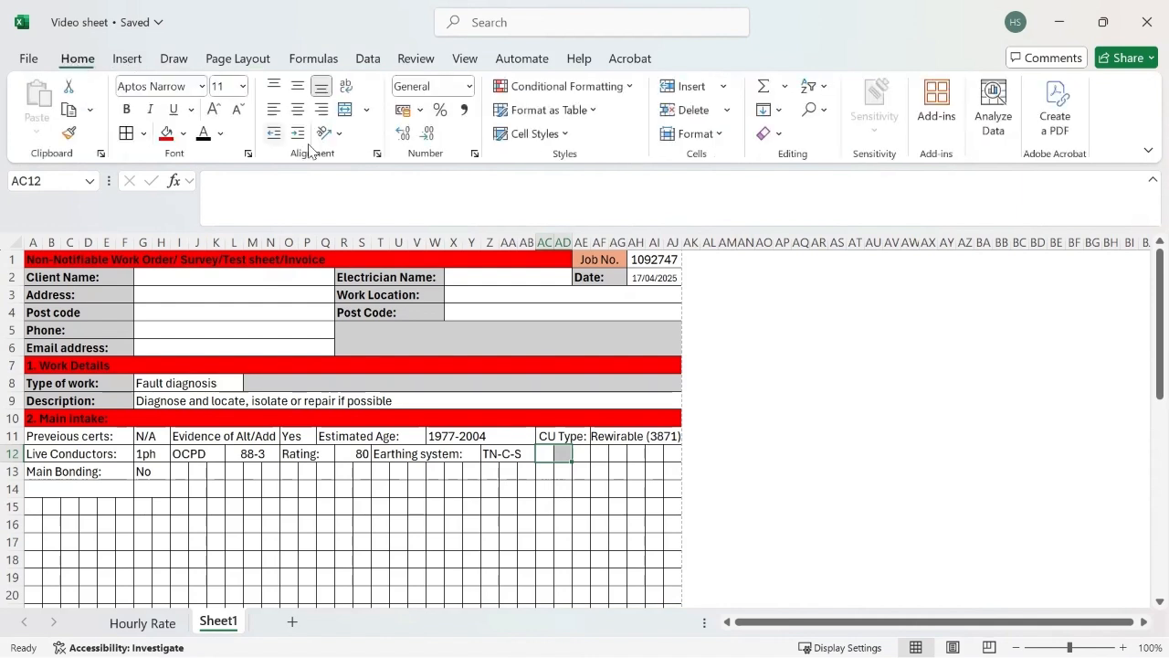
left_click(347, 110)
type("SPD")
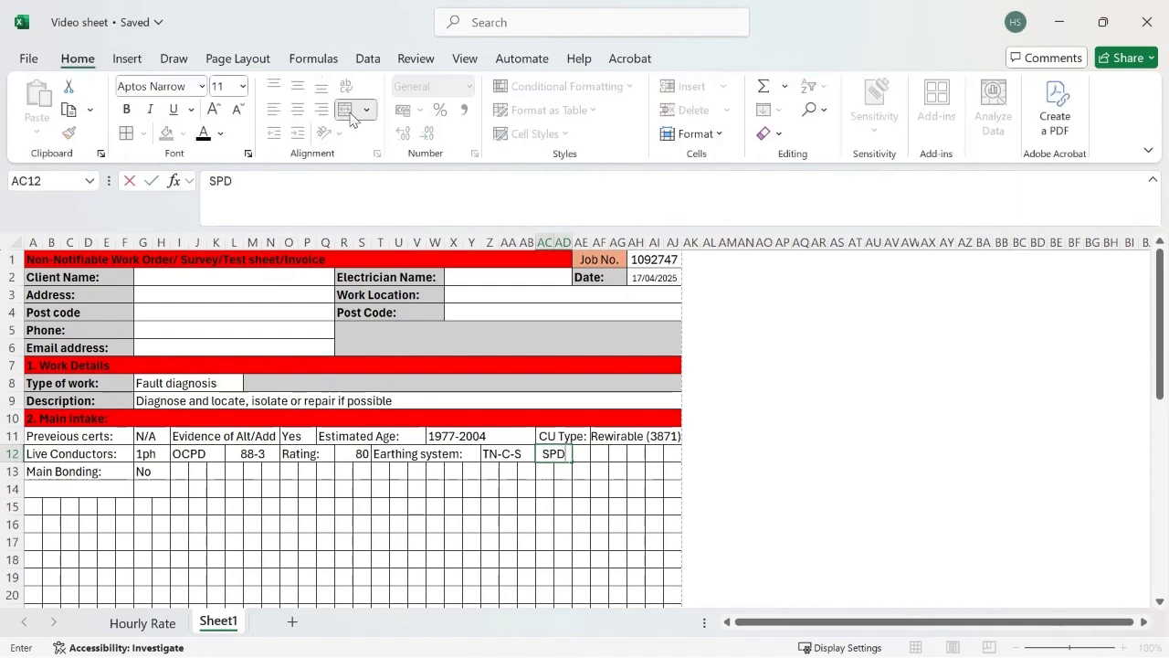
Step: Copy the N/A dropdown answer from G11 into AE12 as the SPD answer
left_click(168, 437)
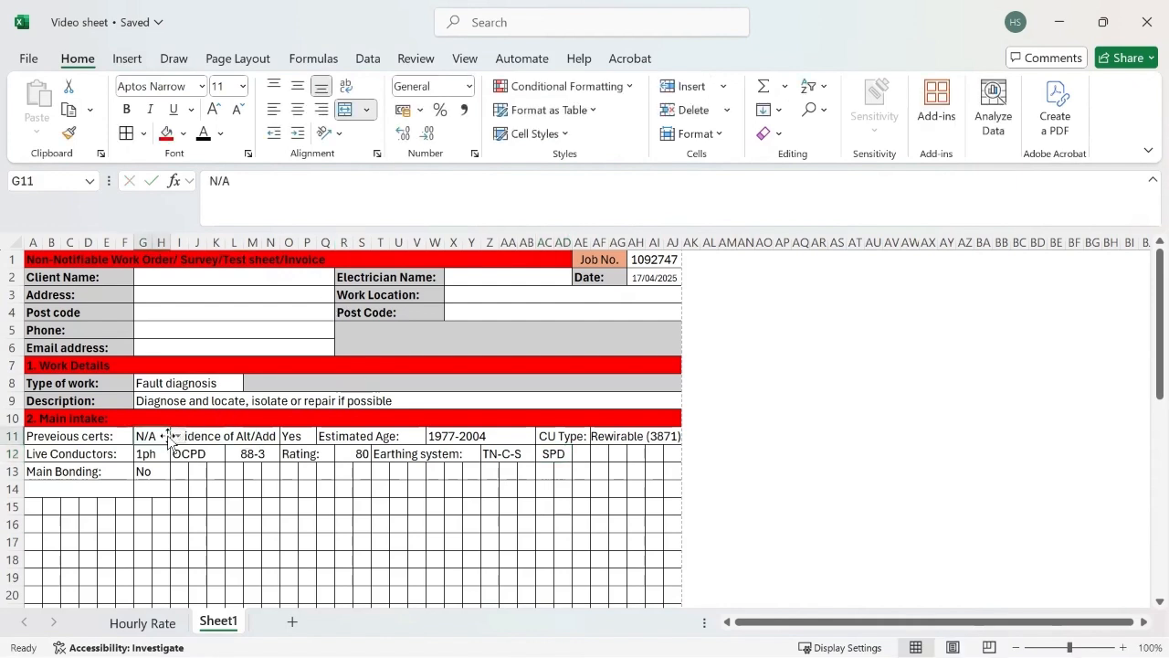
key("ctrl+c")
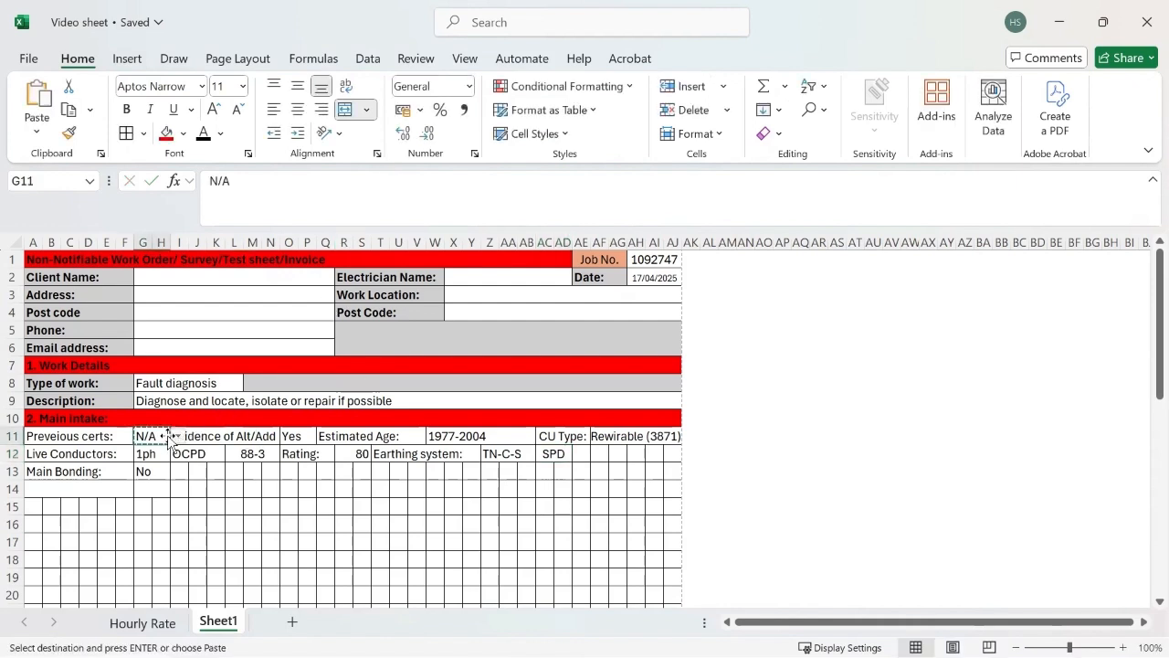
left_click(582, 457)
key("ctrl+v")
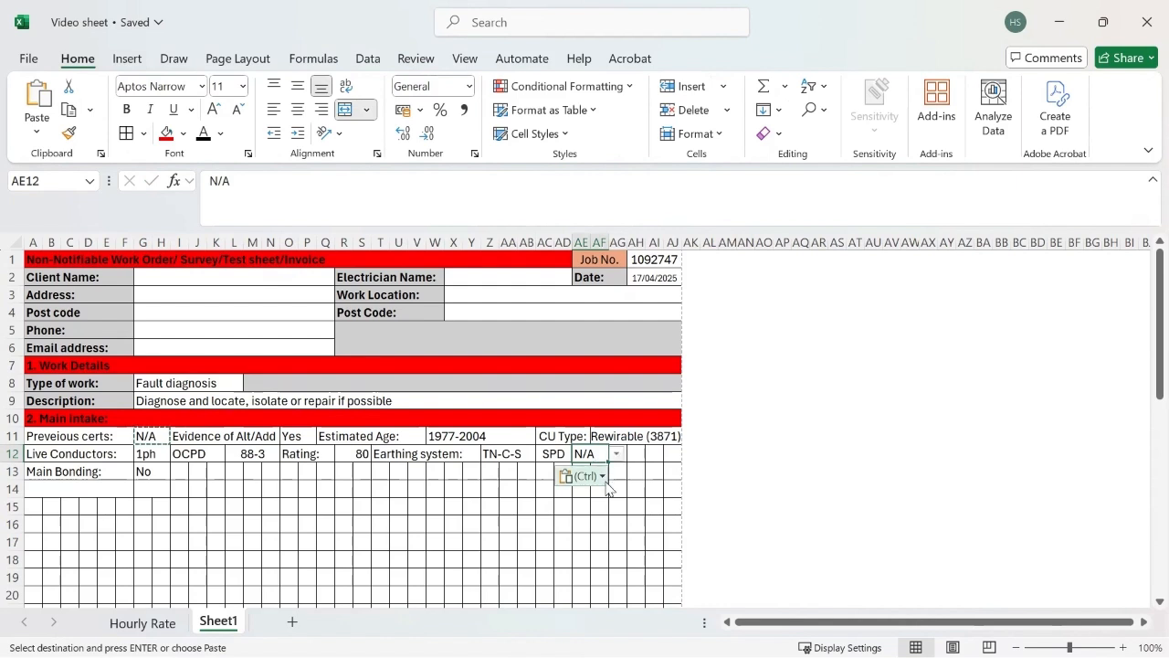
Step: Enter the label "Ze:" in AG12, merged and centred across AG12:AH12, and merge and centre AI12:AJ12 for its value
left_click(618, 450)
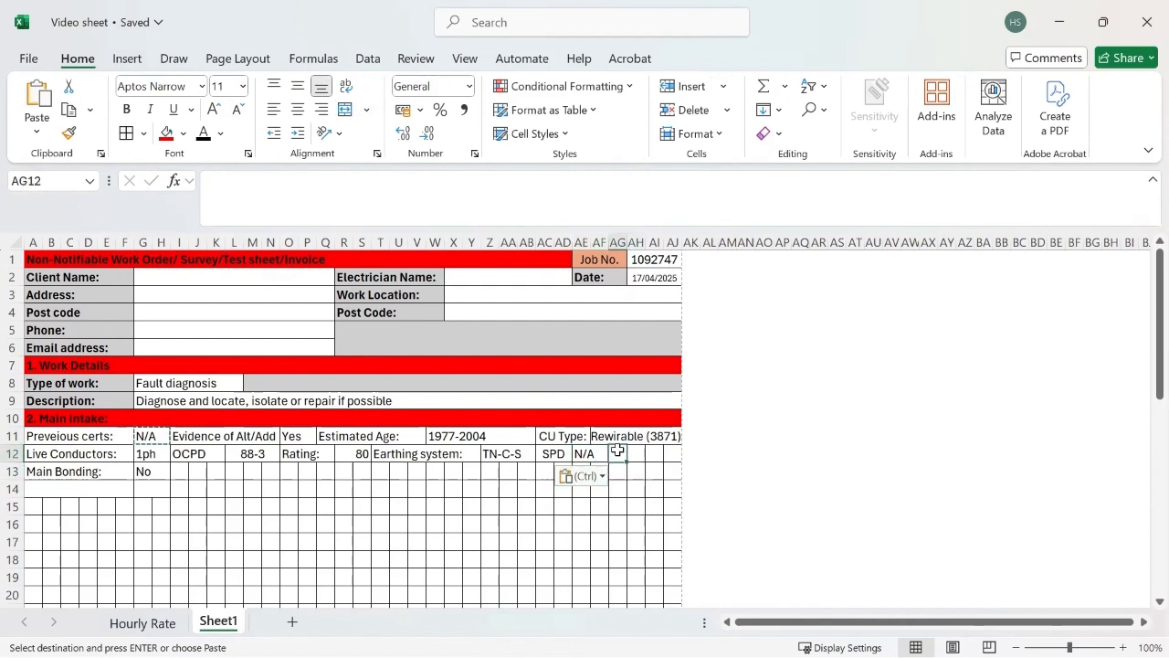
type("Ze:")
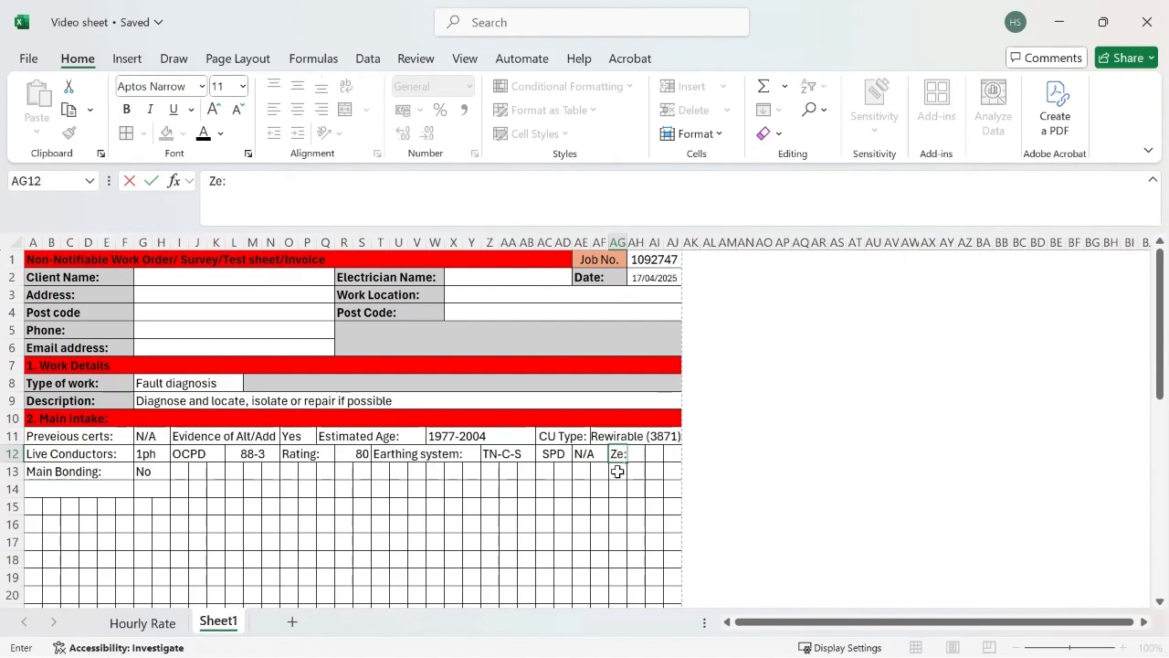
left_click(616, 470)
left_click_drag(618, 454, 640, 453)
left_click(346, 109)
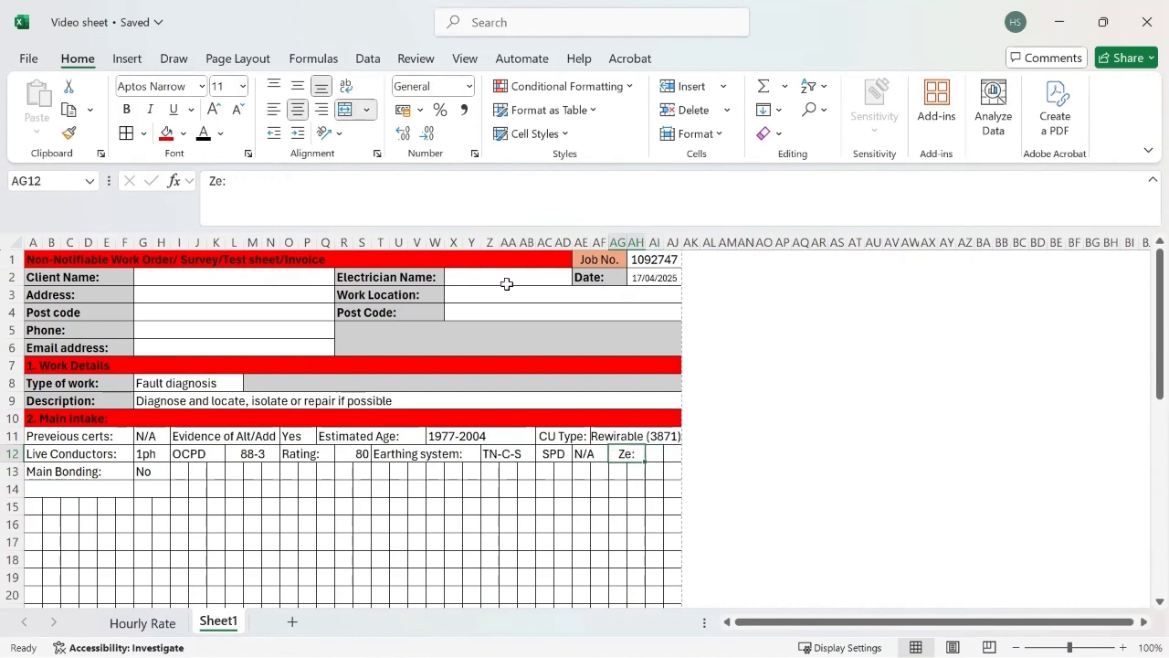
left_click_drag(654, 454, 665, 454)
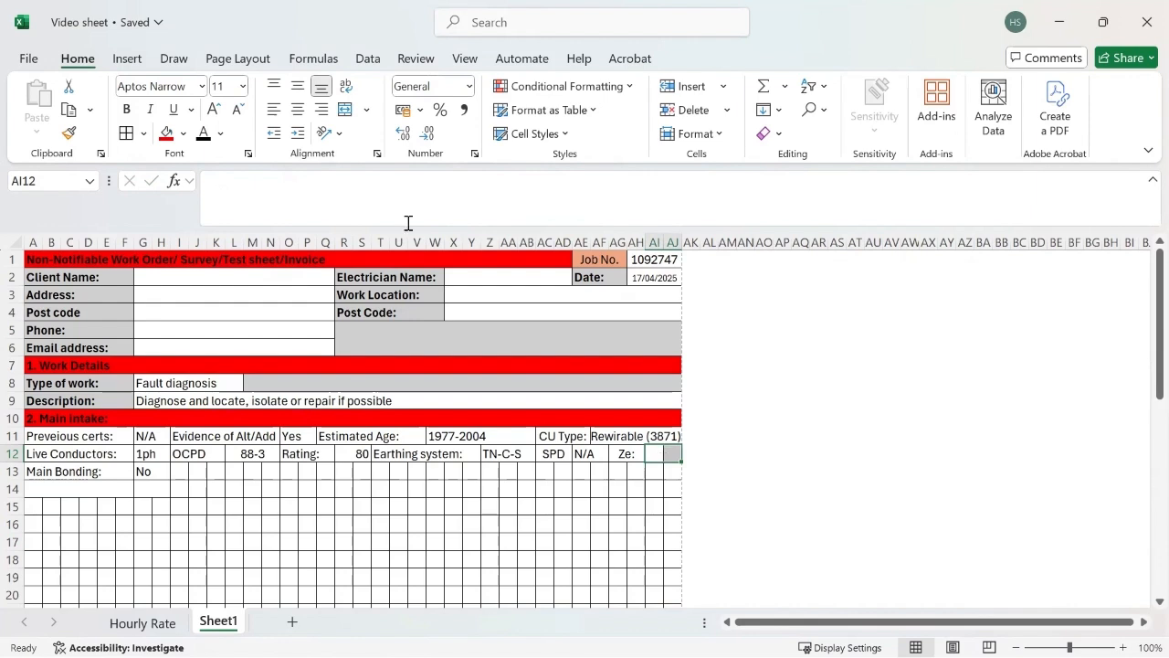
left_click(345, 109)
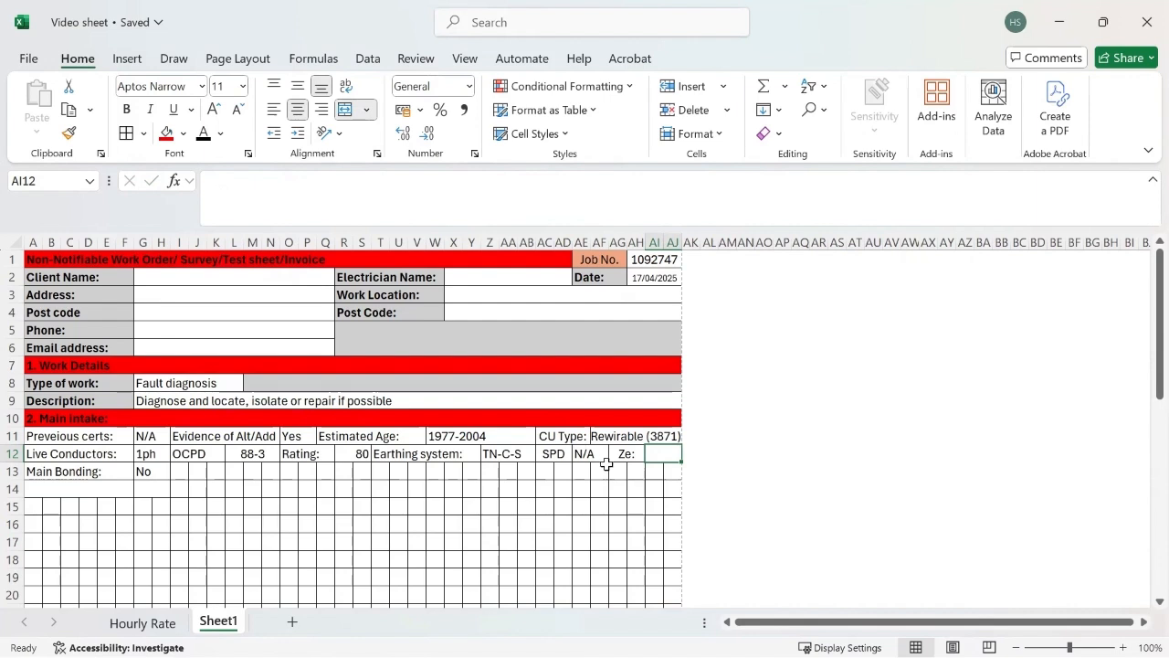
Step: Merge and centre AG13:AH13 with the label "PFC:", and merge and centre AI13:AJ13 for its value
left_click_drag(613, 470, 638, 470)
left_click(345, 109)
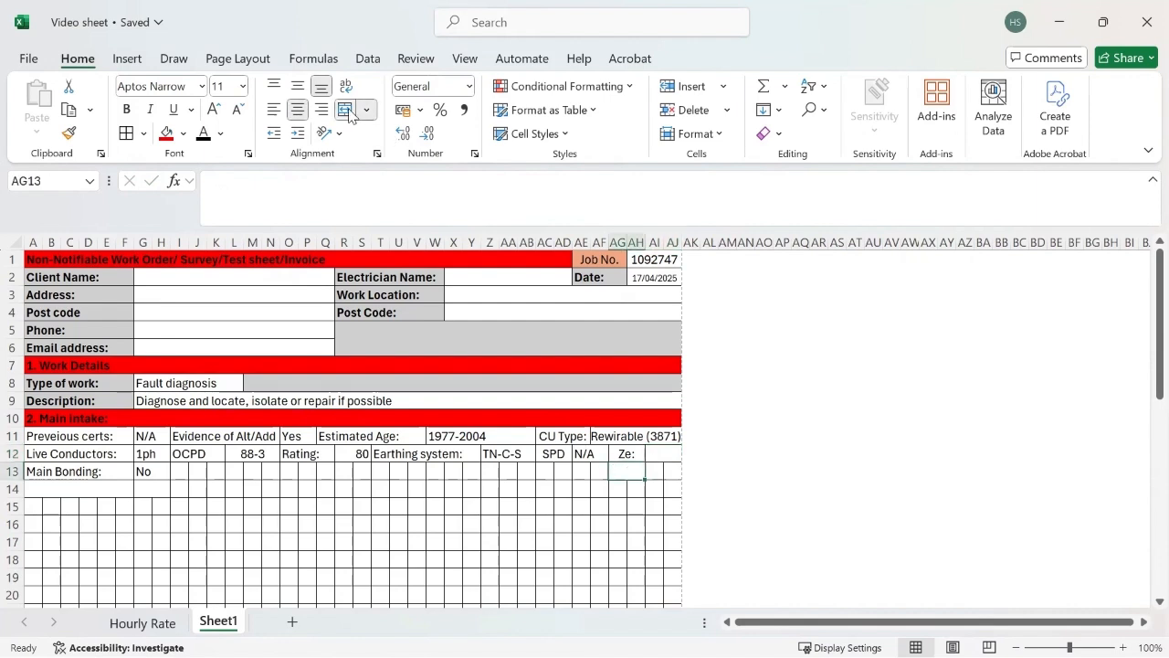
type("PF")
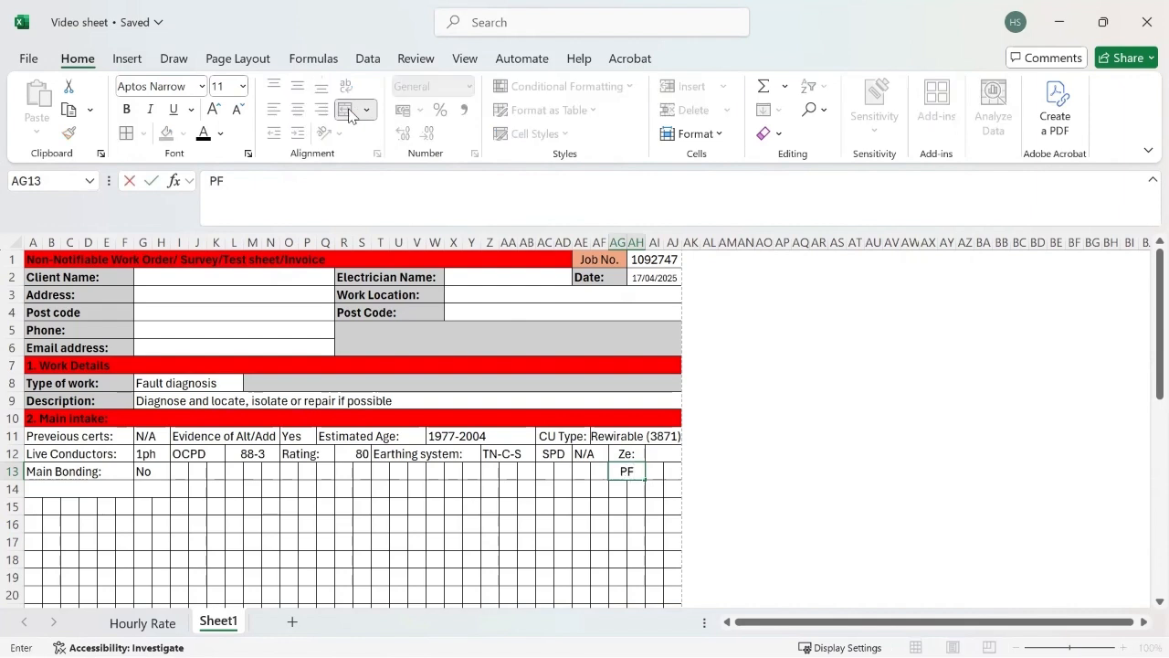
type("C:")
left_click_drag(655, 470, 673, 469)
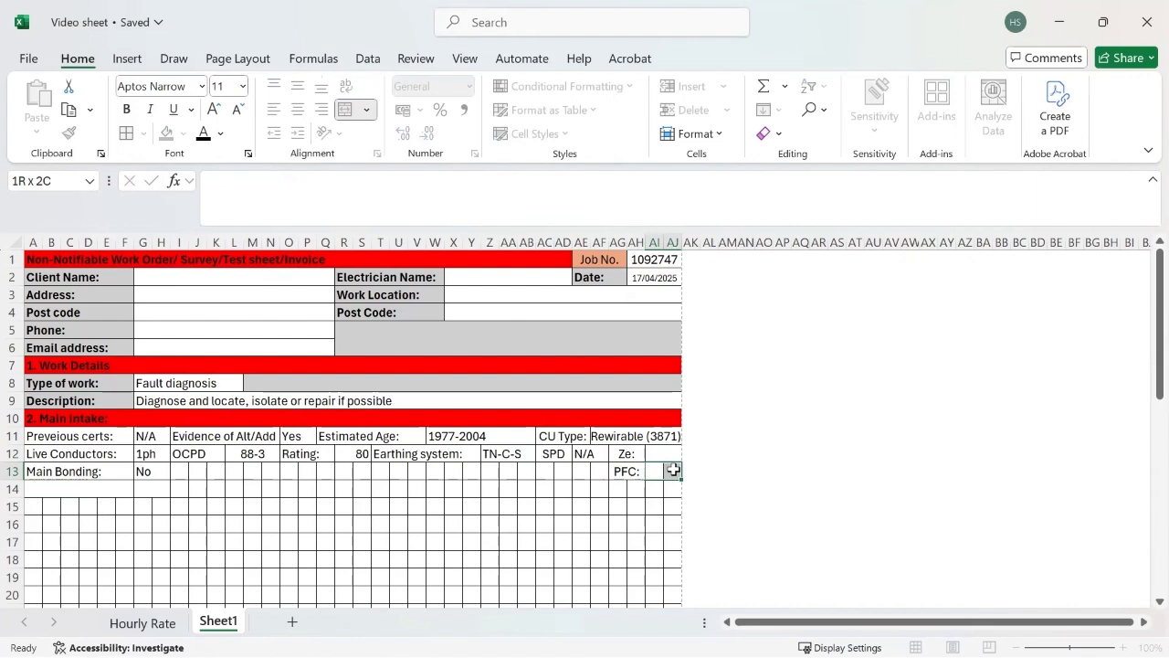
left_click(344, 109)
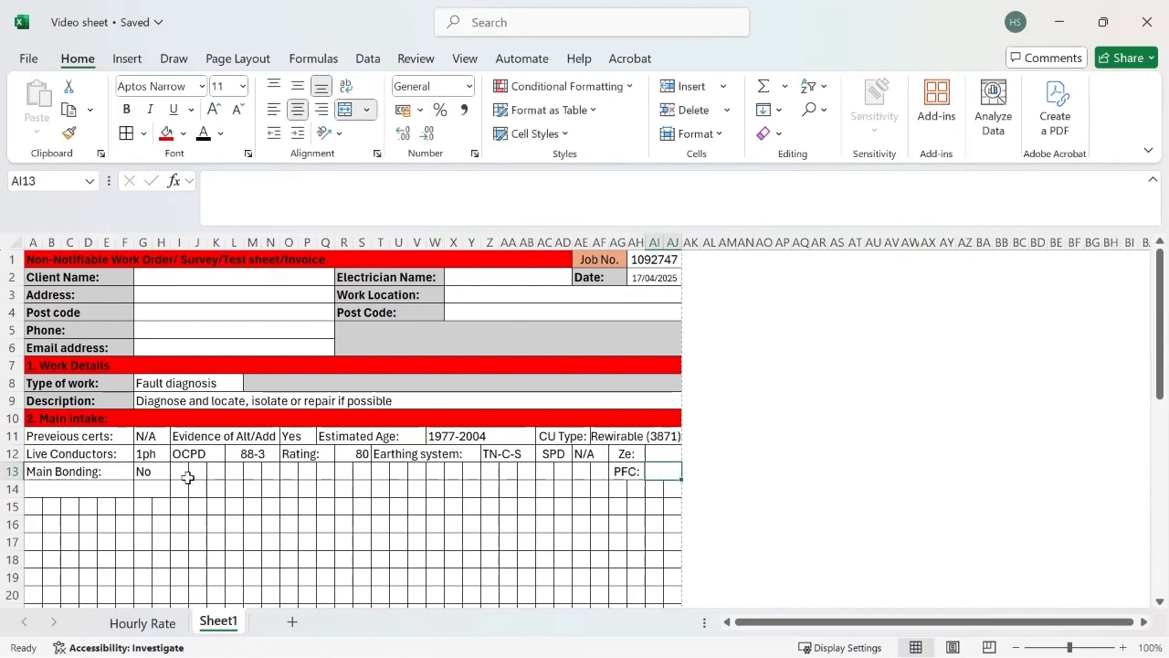
Step: Merge cells I13:N13 across and enter the label "RCD Main Switch:" after the main bonding answer
left_click_drag(180, 475, 265, 467)
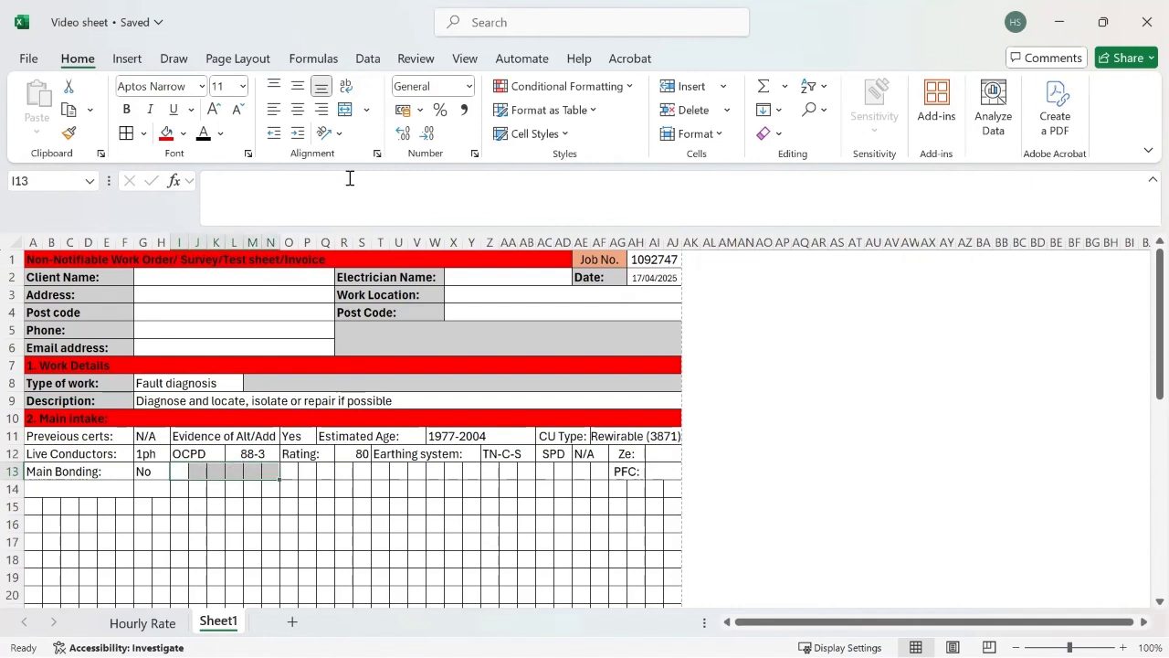
left_click(366, 109)
left_click(381, 163)
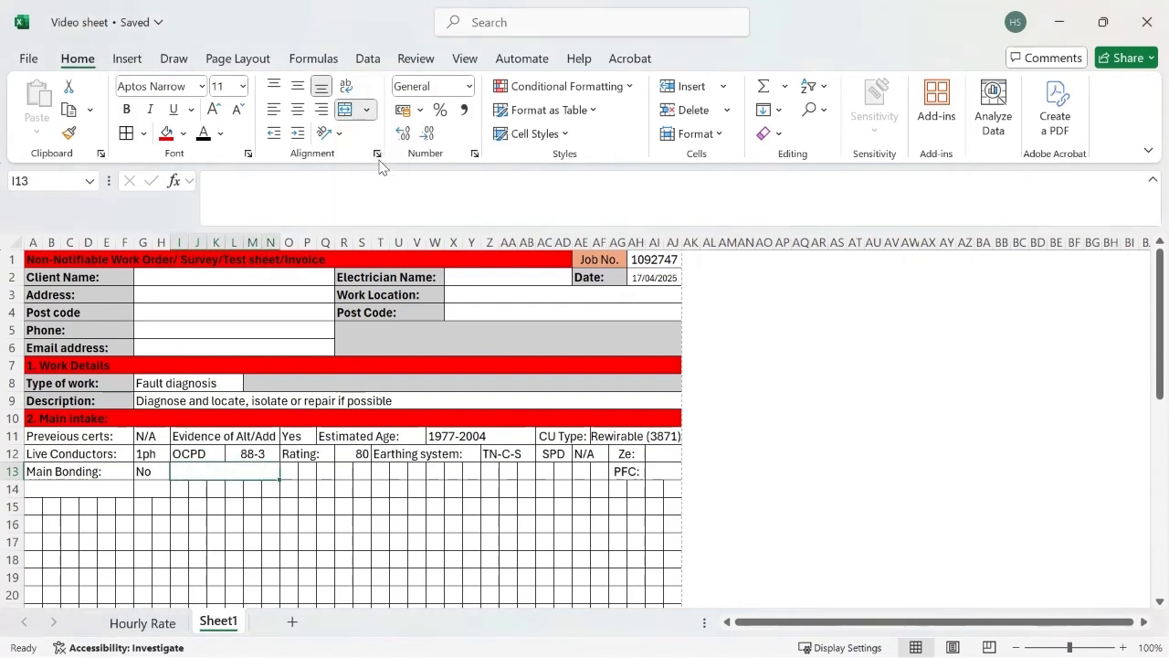
type("RCD Maibn")
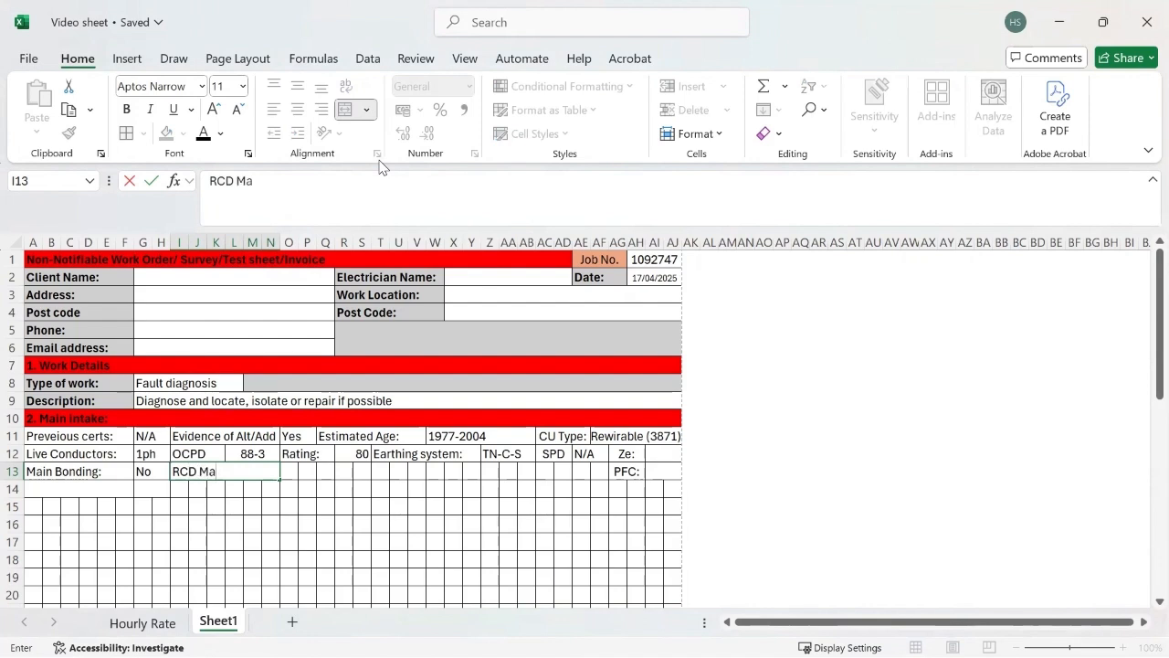
key("BackSpace")
key("BackSpace")
type("n Switch:")
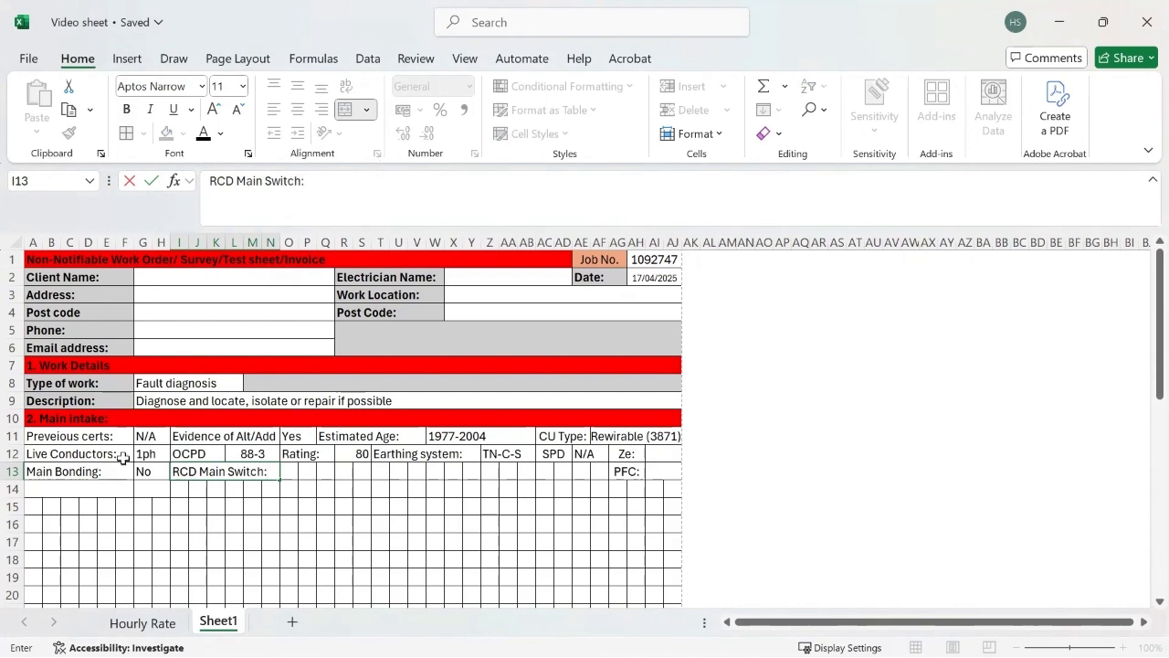
Step: Copy the N/A dropdown answer from G11 into O13 as the RCD main switch answer
left_click(151, 438)
key("ctrl+c")
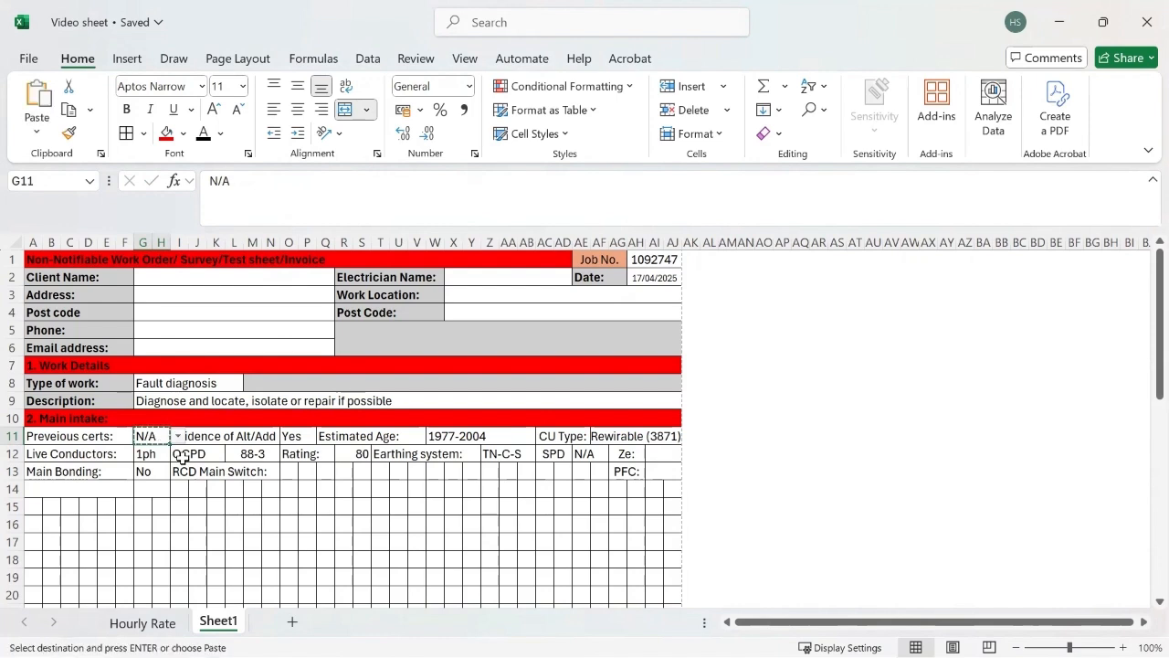
left_click(289, 472)
key("ctrl+v")
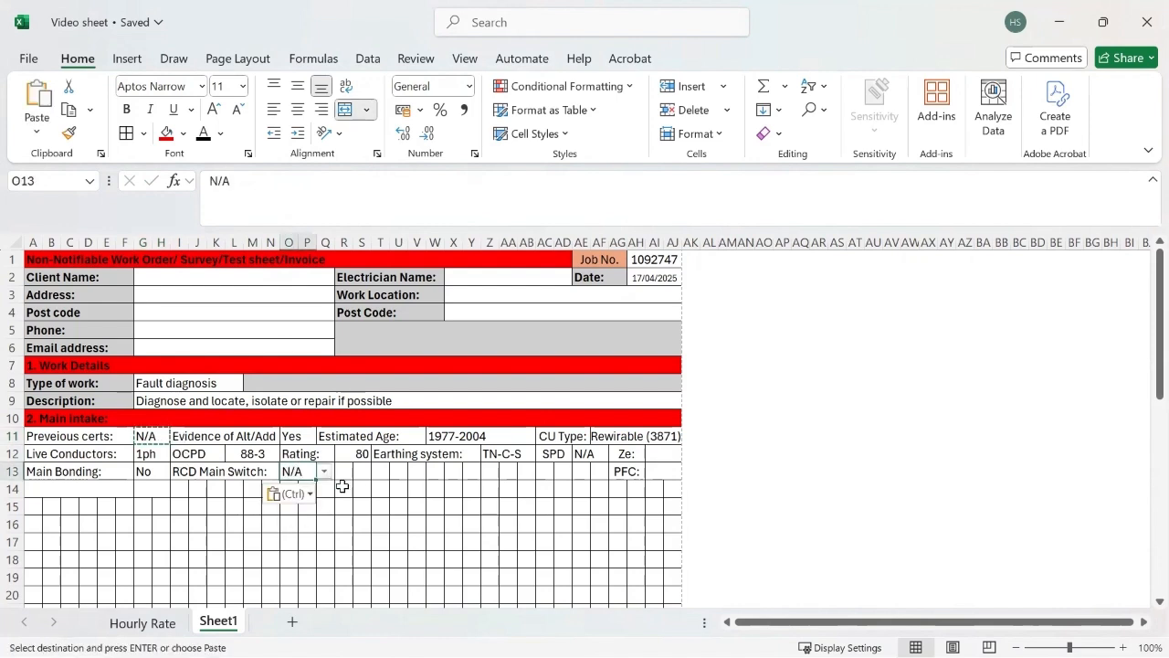
left_click(343, 507)
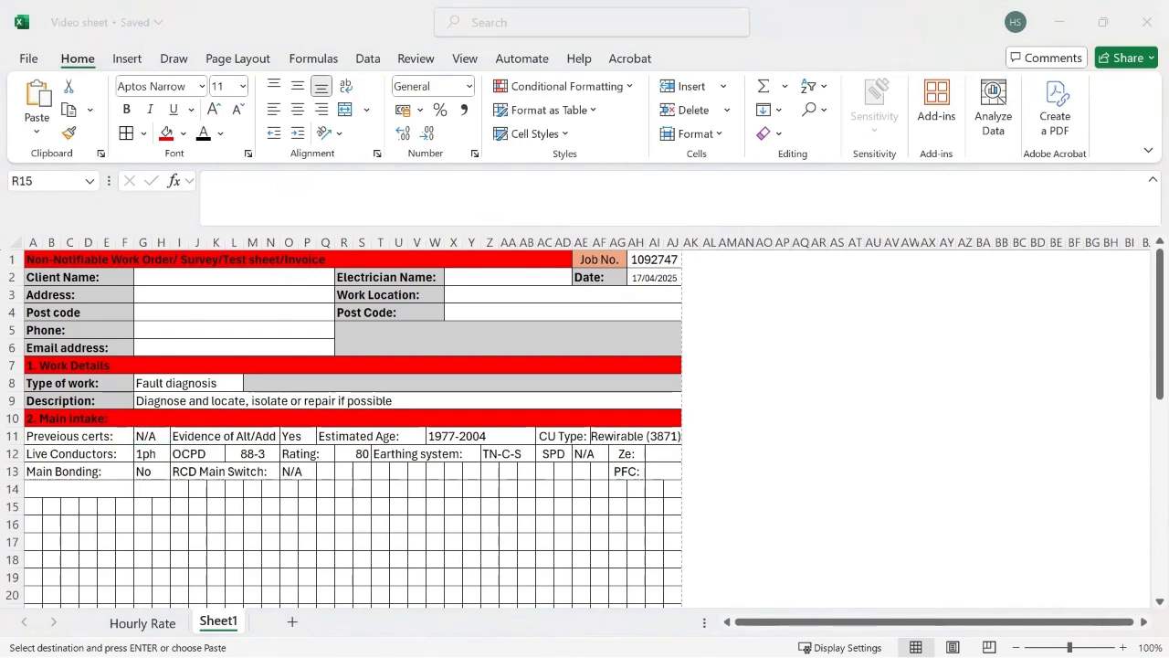
Step: Paste the ready-made RCD details block with Type A, Rating 30 mA and Button Pass, starting at Q13
left_click(328, 471)
key("ctrl+v")
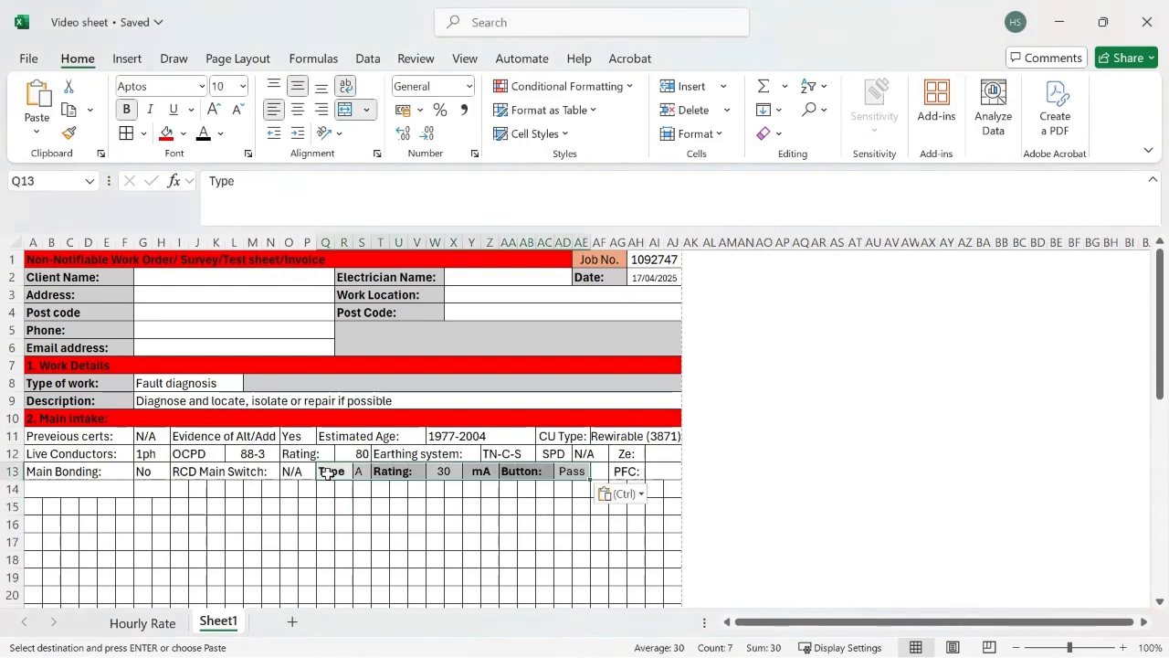
left_click(432, 573)
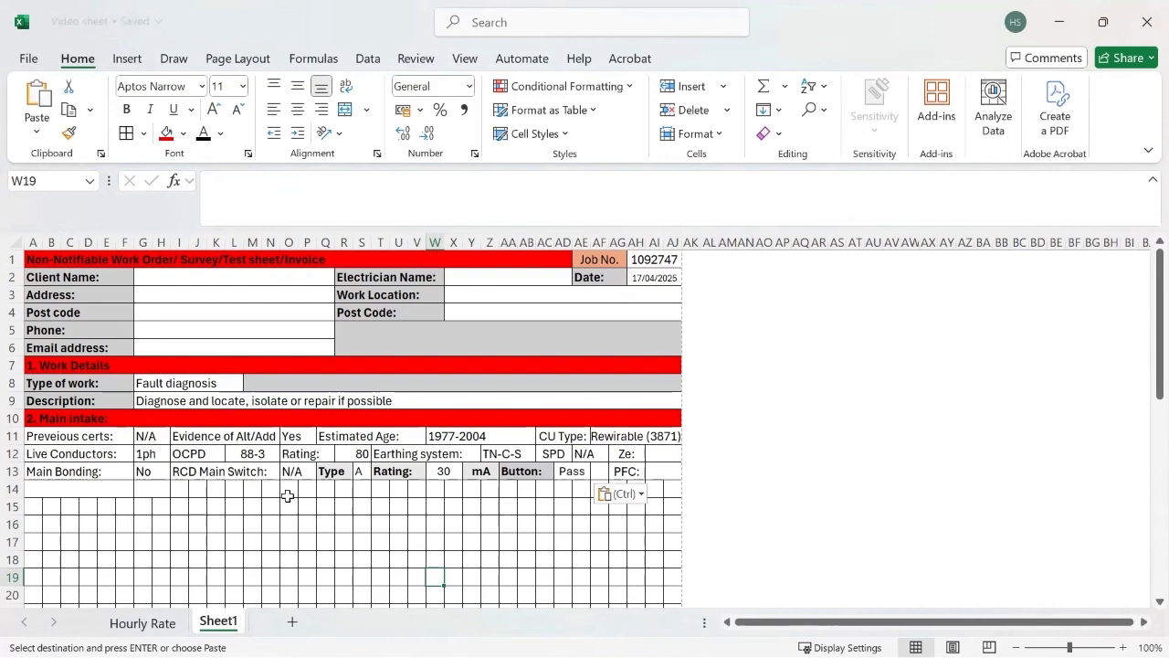
Step: Enter the label "OK to Proceed:" in A14 below the main bonding label
left_click(90, 491)
type("Ok")
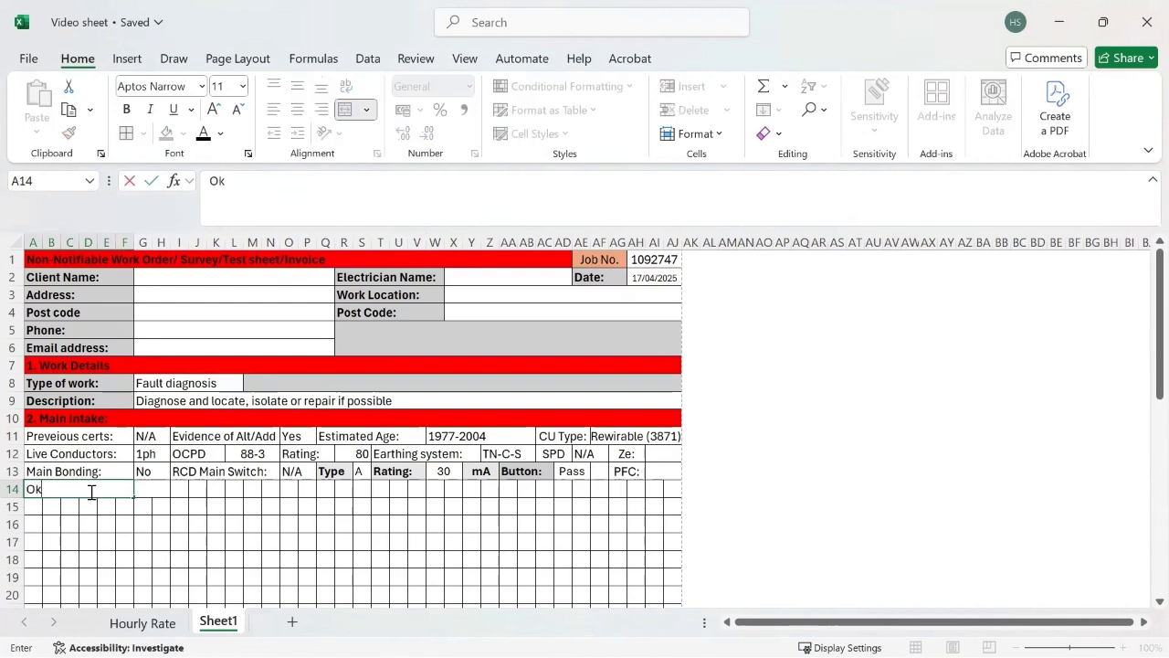
type(" to Proceed:")
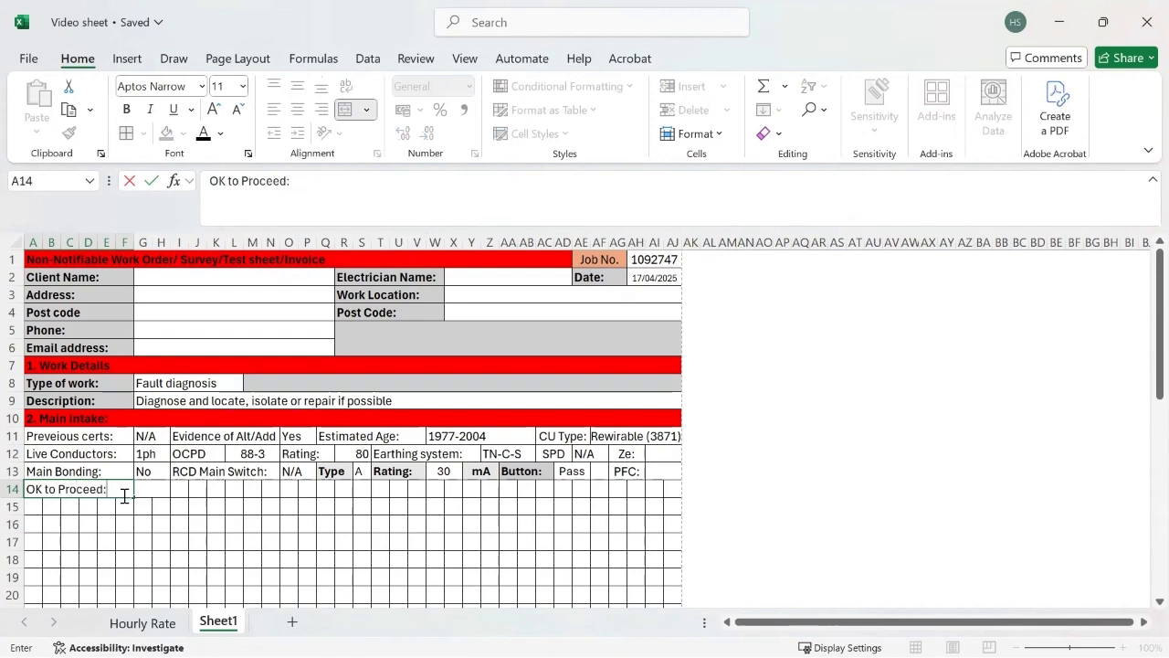
left_click(107, 527)
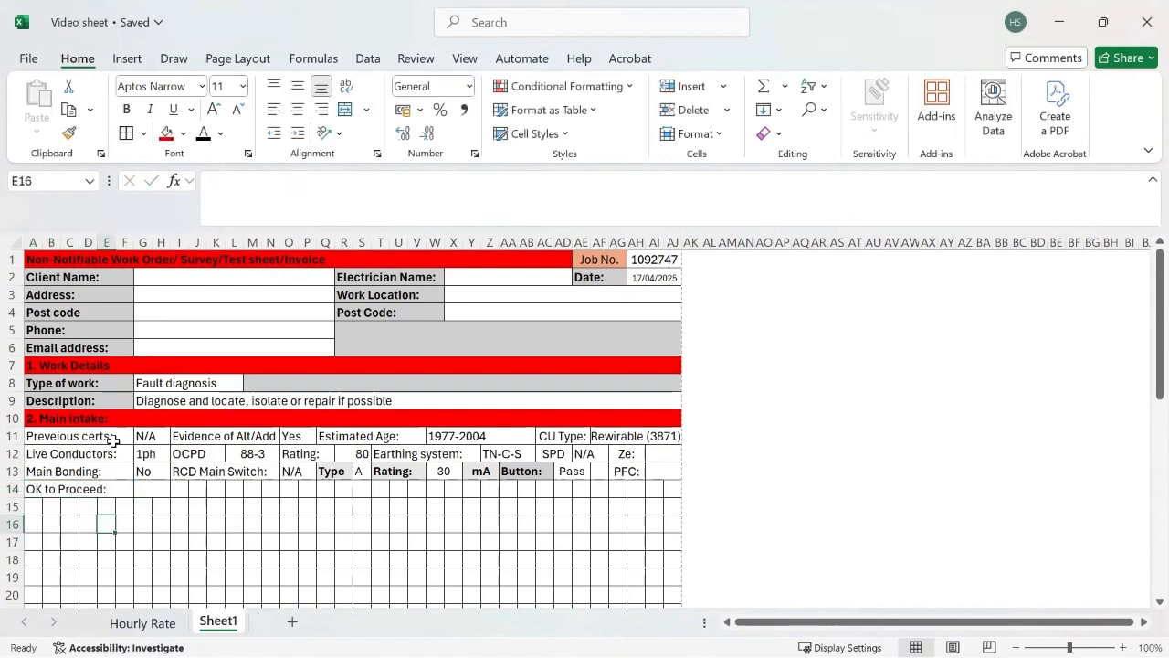
Step: Fill the unshaded labels in rows 11 to 13 of the main intake section with light grey and make them bold
left_click_drag(112, 440, 114, 468)
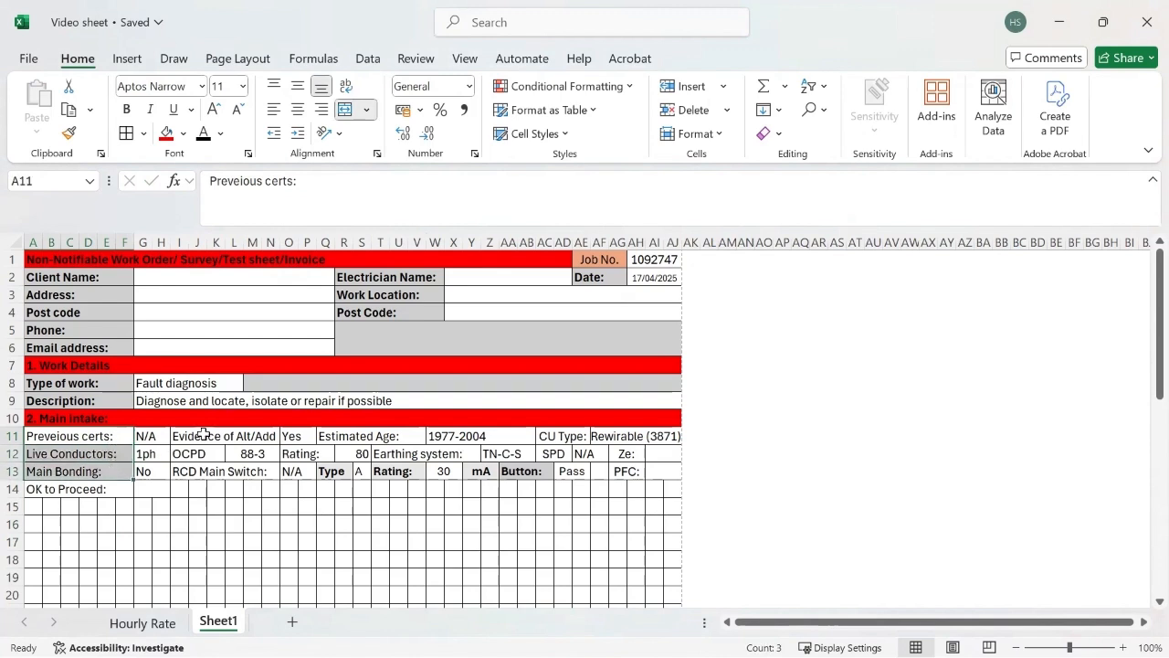
left_click_drag(203, 435, 271, 455)
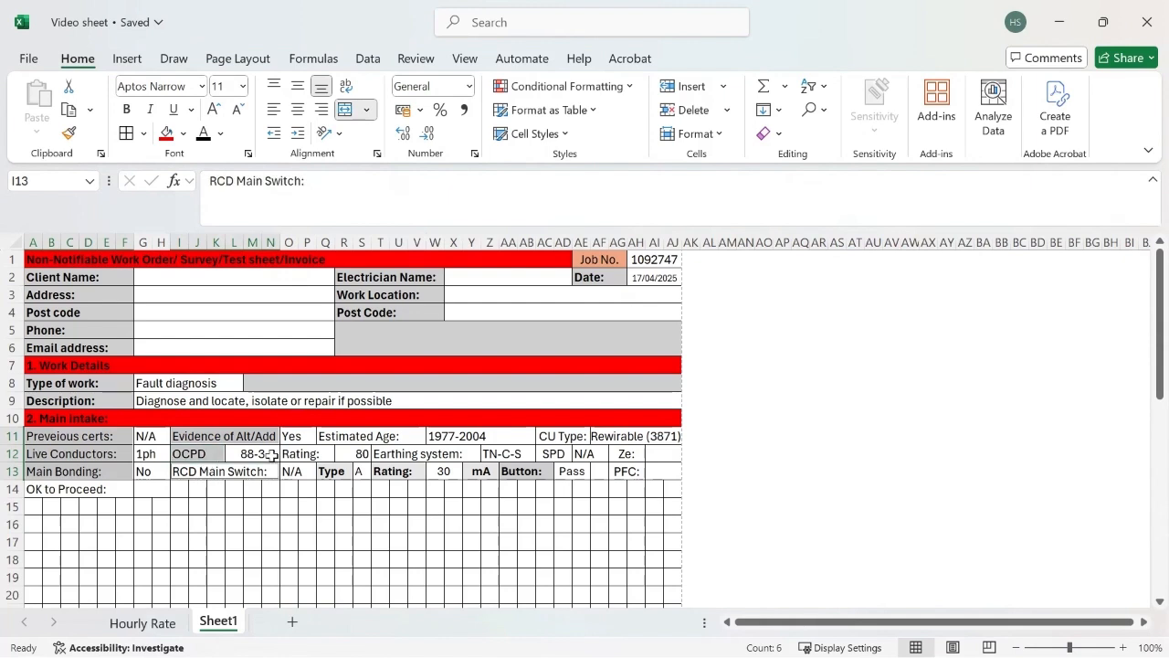
left_click(340, 436, "ctrl")
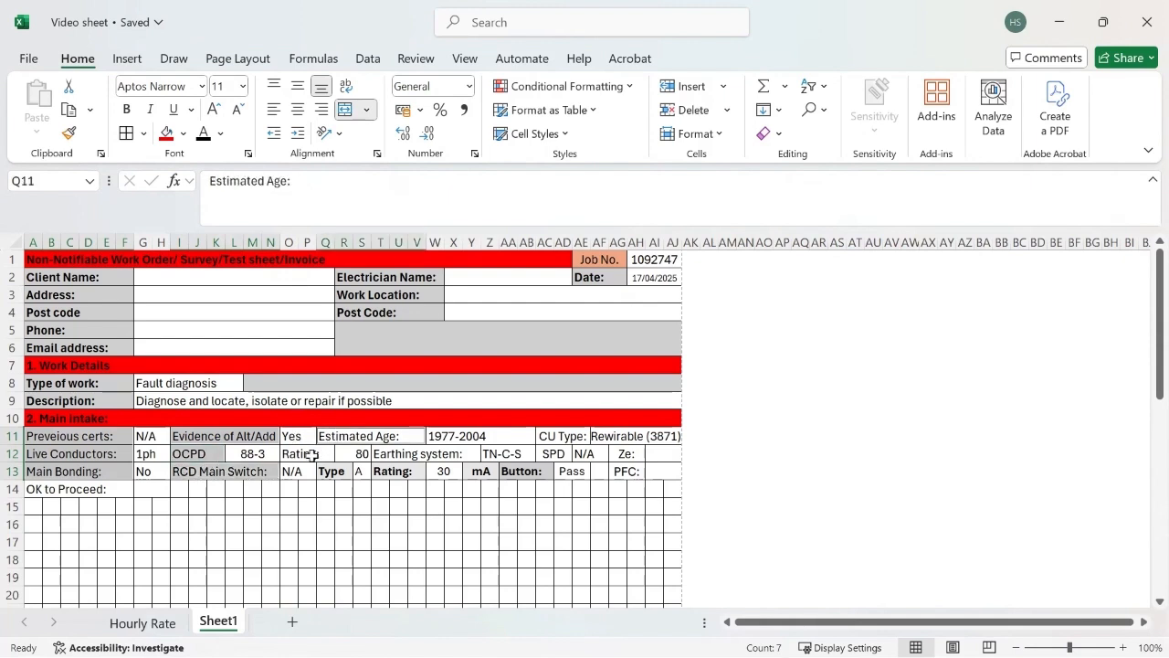
left_click(318, 455, "ctrl")
left_click(449, 453, "ctrl")
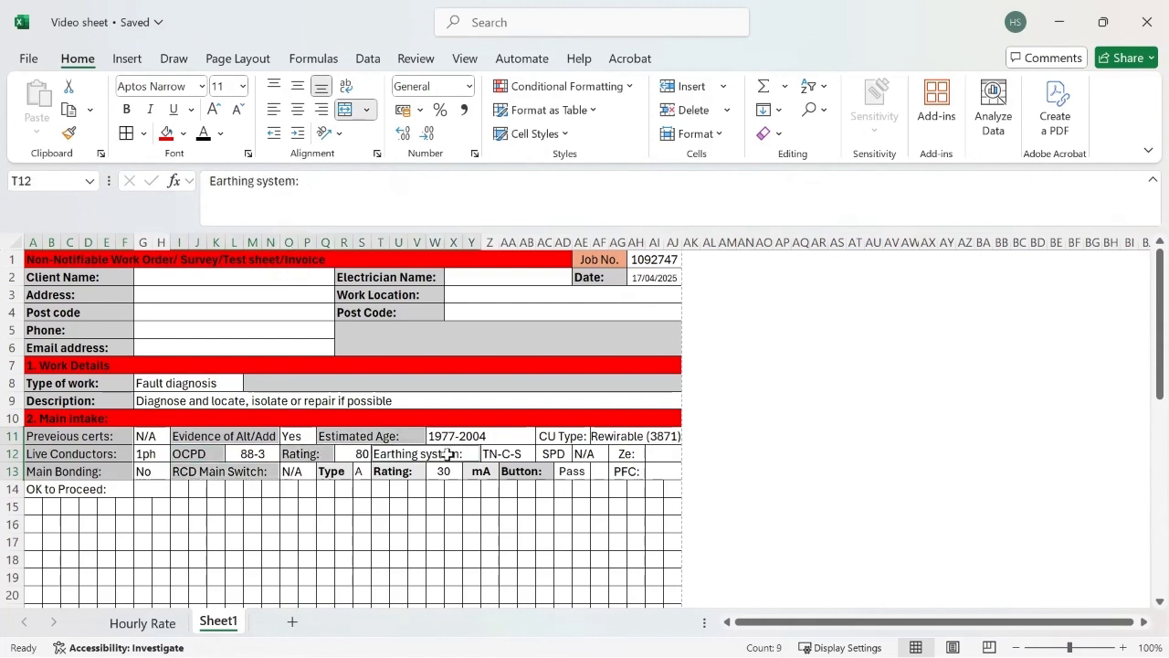
left_click(562, 435, "ctrl")
left_click(558, 454, "ctrl")
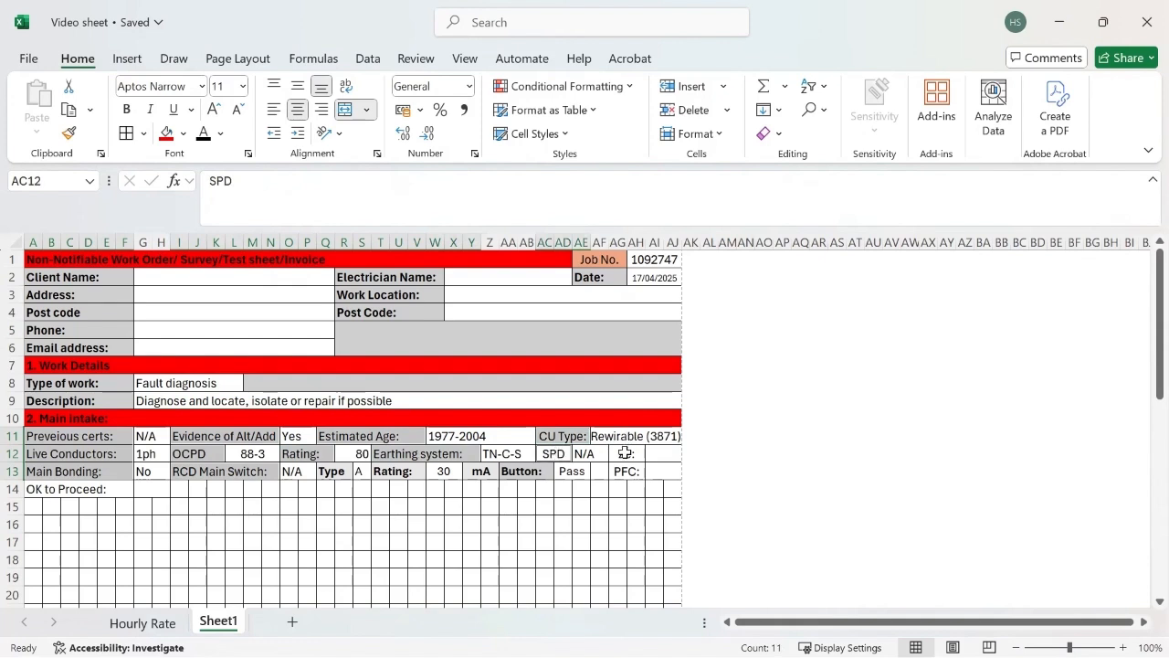
left_click(624, 453, "ctrl")
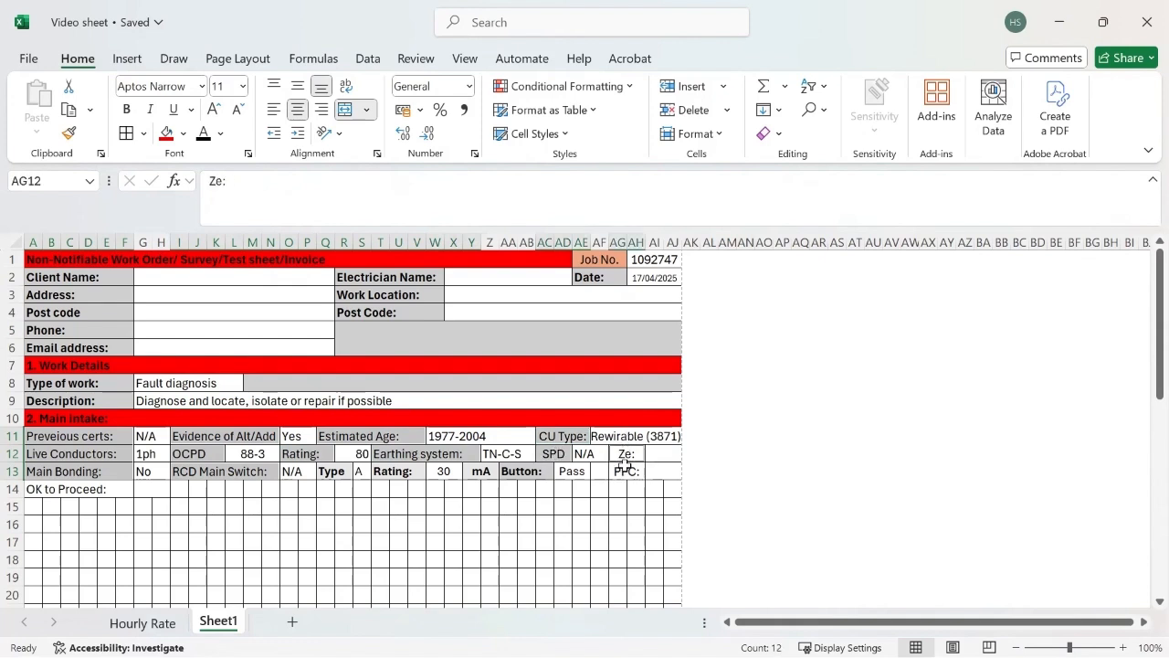
left_click(625, 470, "ctrl")
left_click(183, 130)
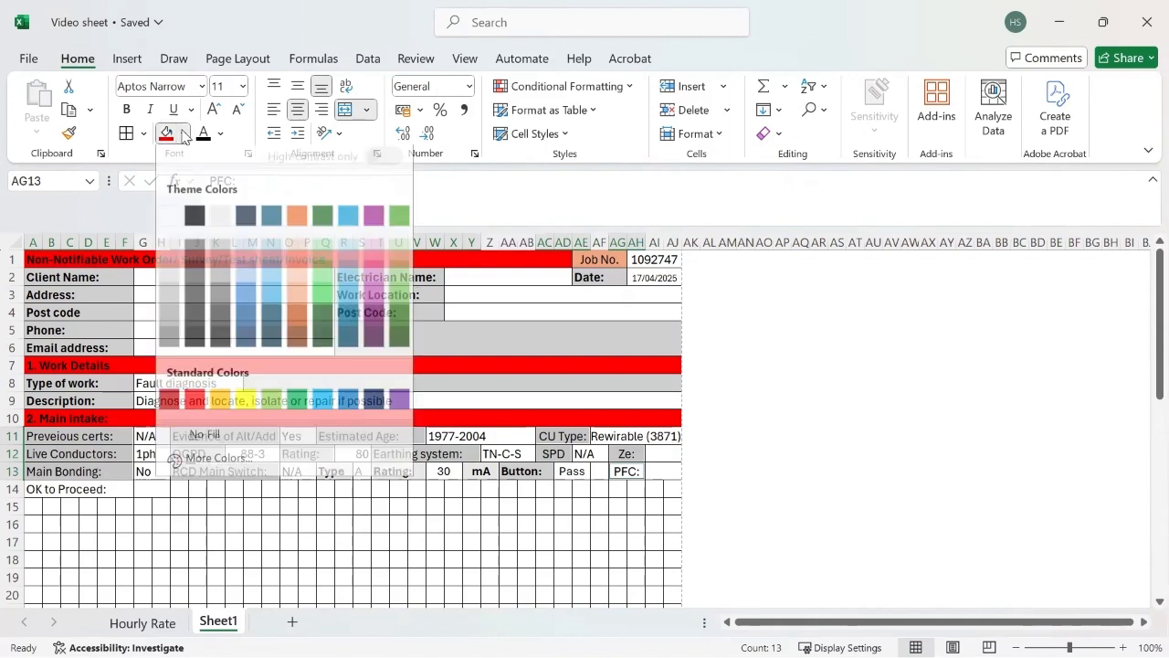
left_click(220, 258)
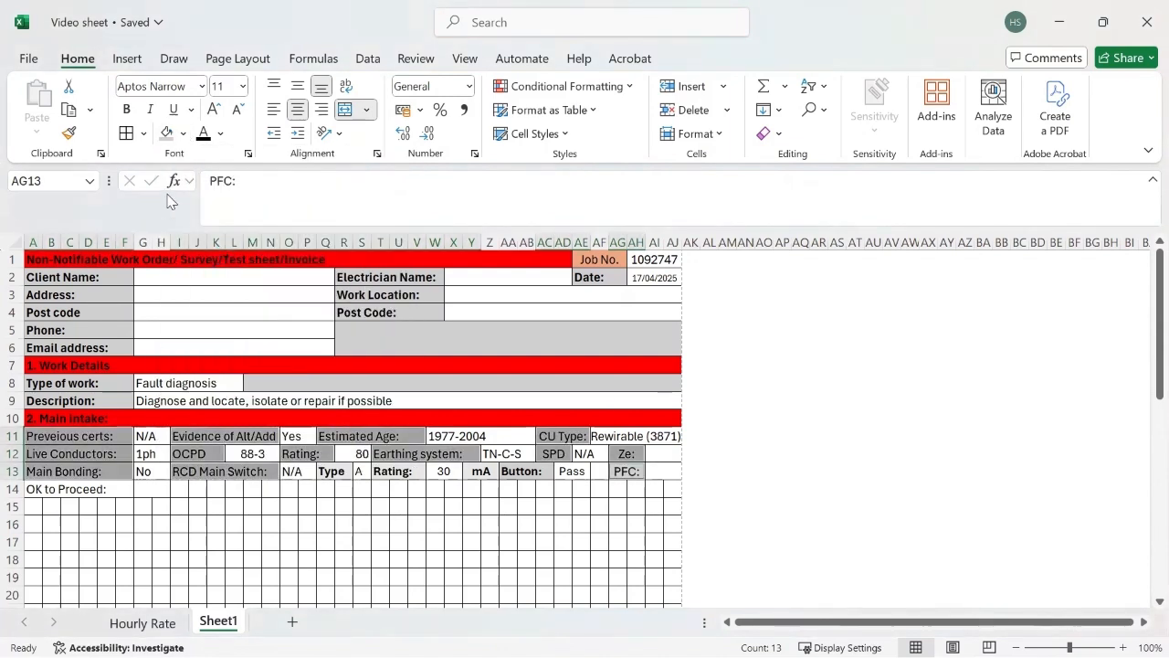
left_click(126, 109)
left_click(329, 523)
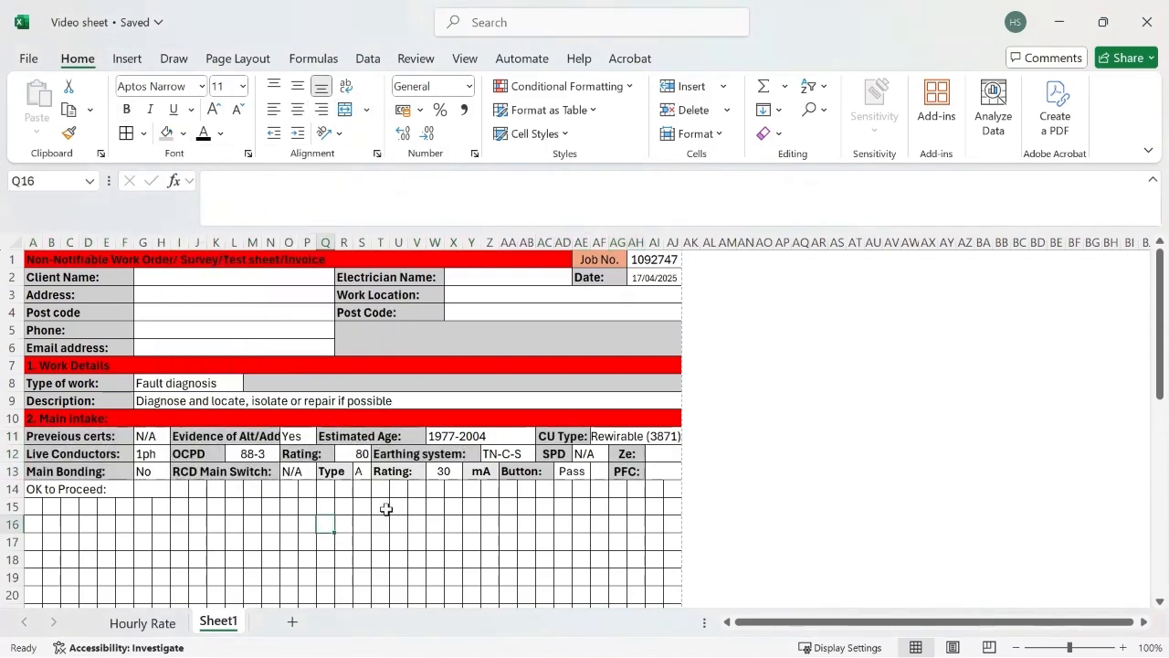
Step: Fill the "OK to Proceed:" label cell with light orange
left_click(109, 492)
left_click(183, 134)
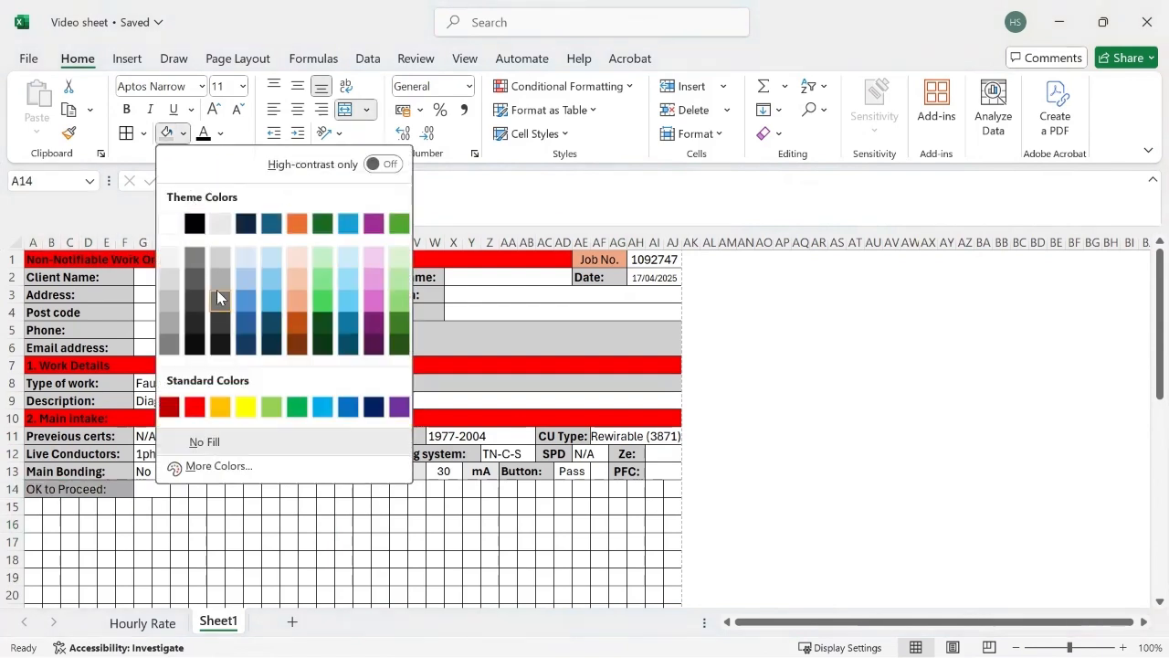
left_click(297, 298)
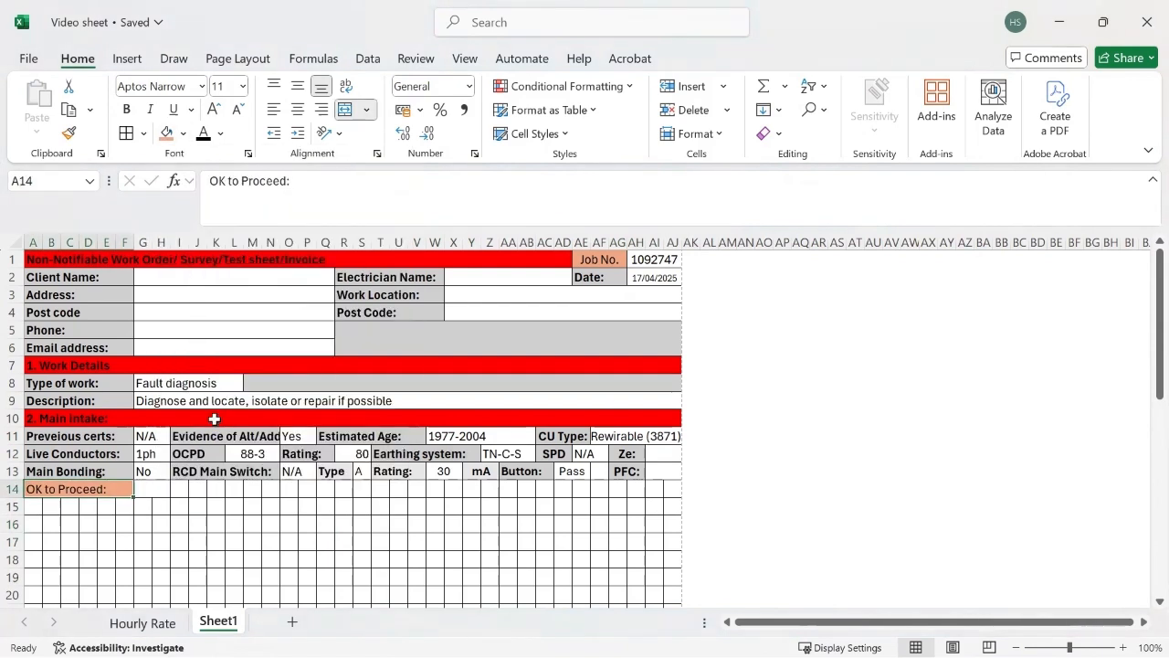
Step: Enter the label "Details:" in G14 and move it to I14, freeing the cells beside "OK to Proceed:"
left_click(147, 489)
type("Details:")
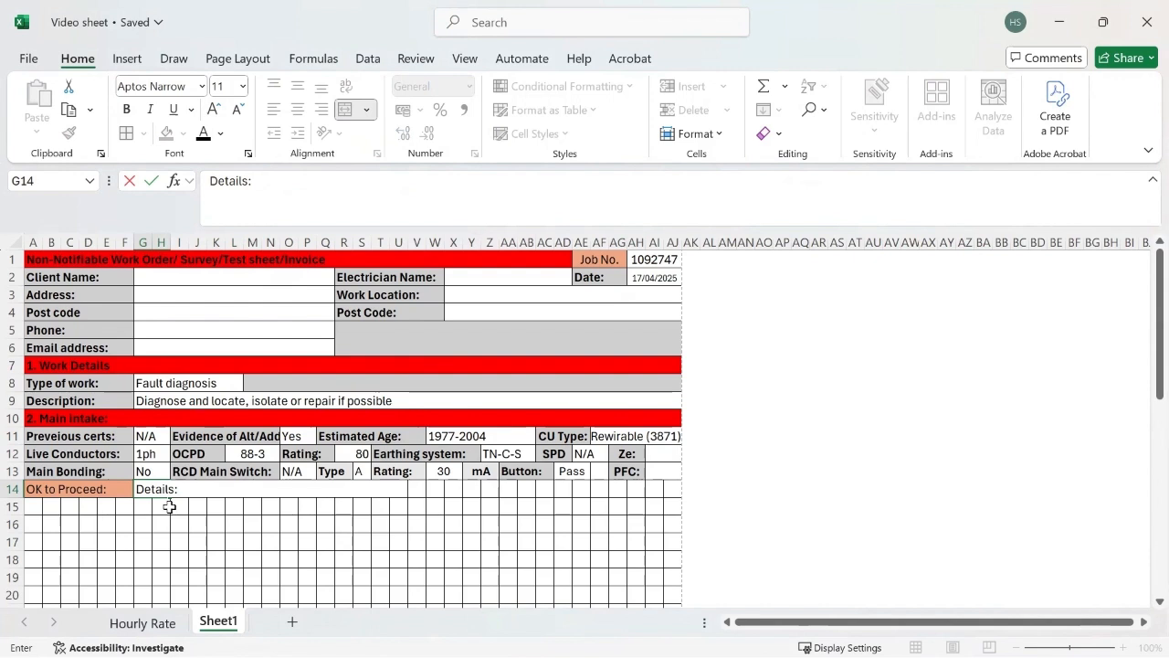
left_click(177, 522)
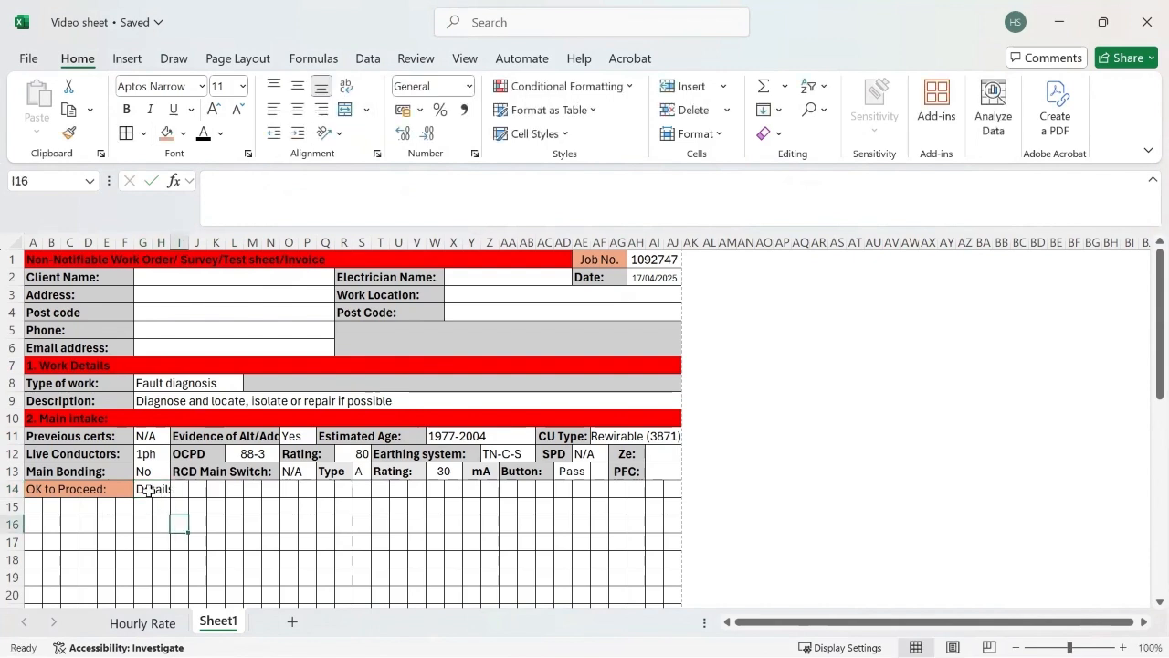
left_click_drag(146, 490, 178, 490)
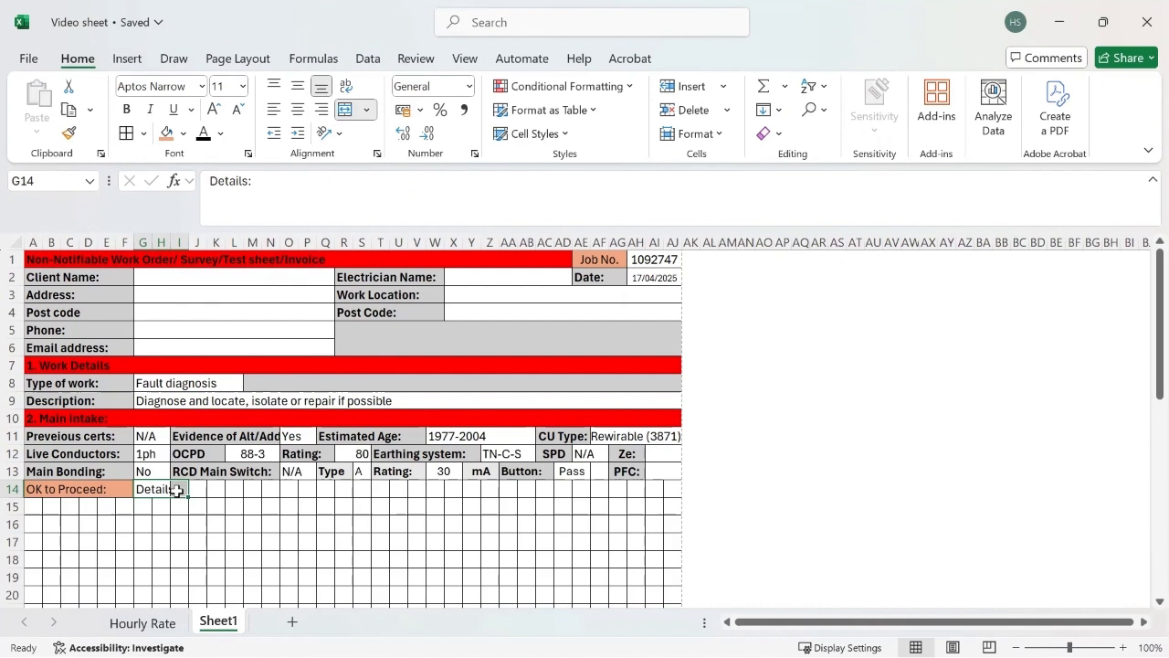
key("ctrl+x")
left_click(183, 489)
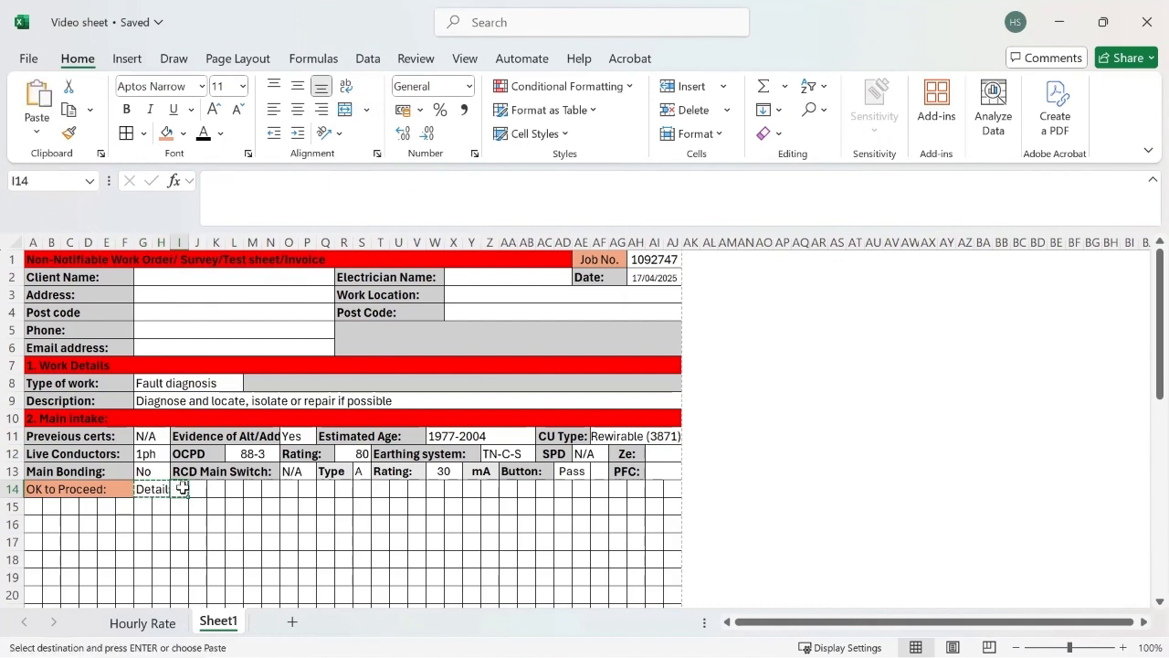
key("ctrl+v")
left_click_drag(180, 488, 214, 489)
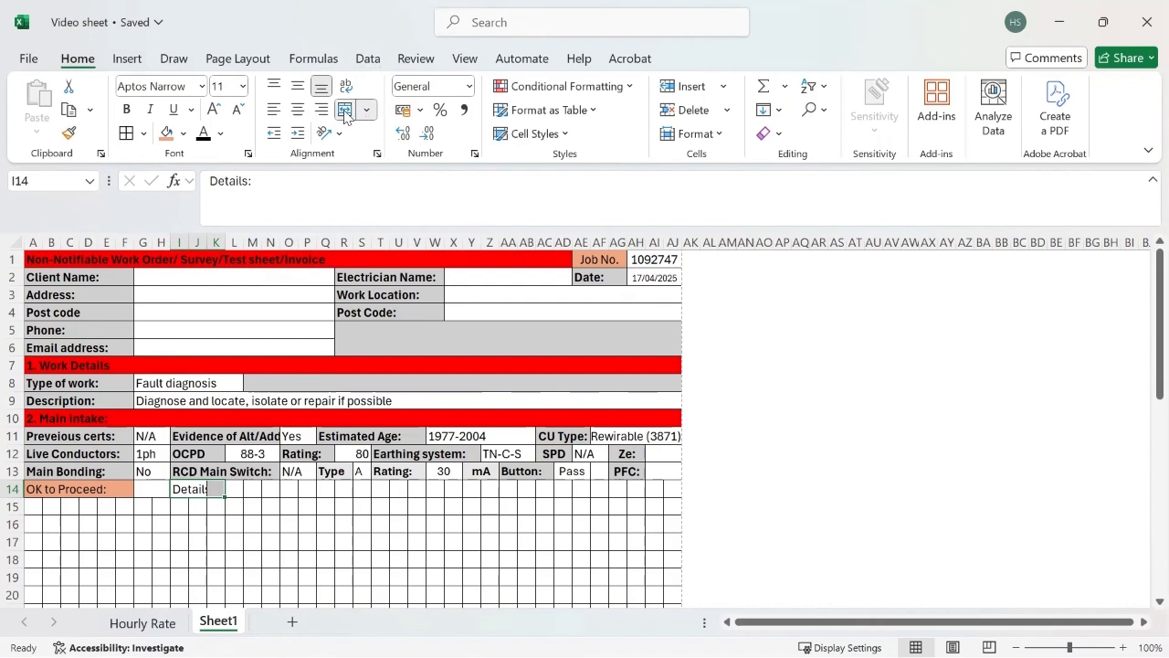
Step: Copy the dropdown answer from G13 into G14 and set the "OK to Proceed:" answer to Yes
left_click(153, 485)
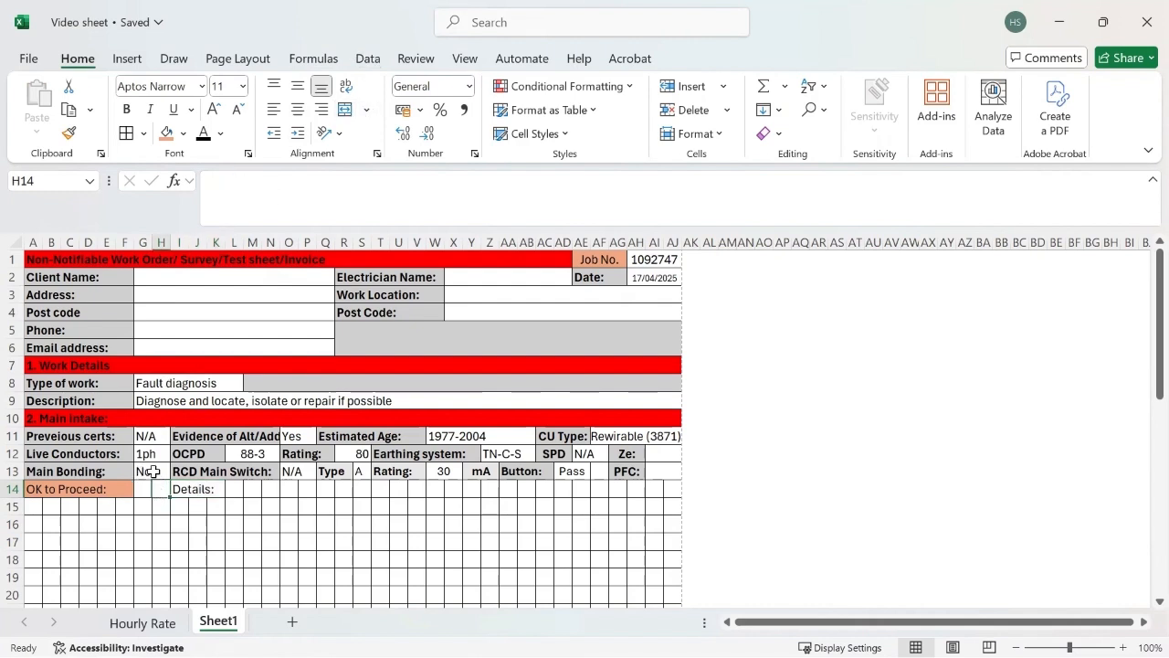
left_click(153, 472)
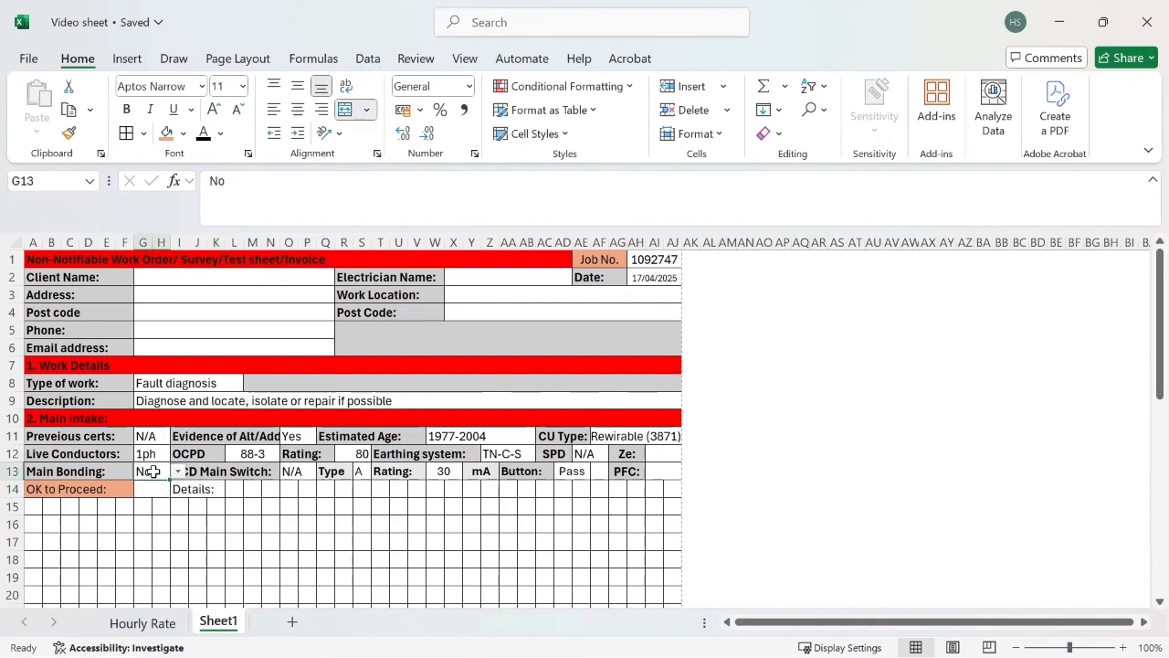
key("ctrl+c")
left_click(142, 488)
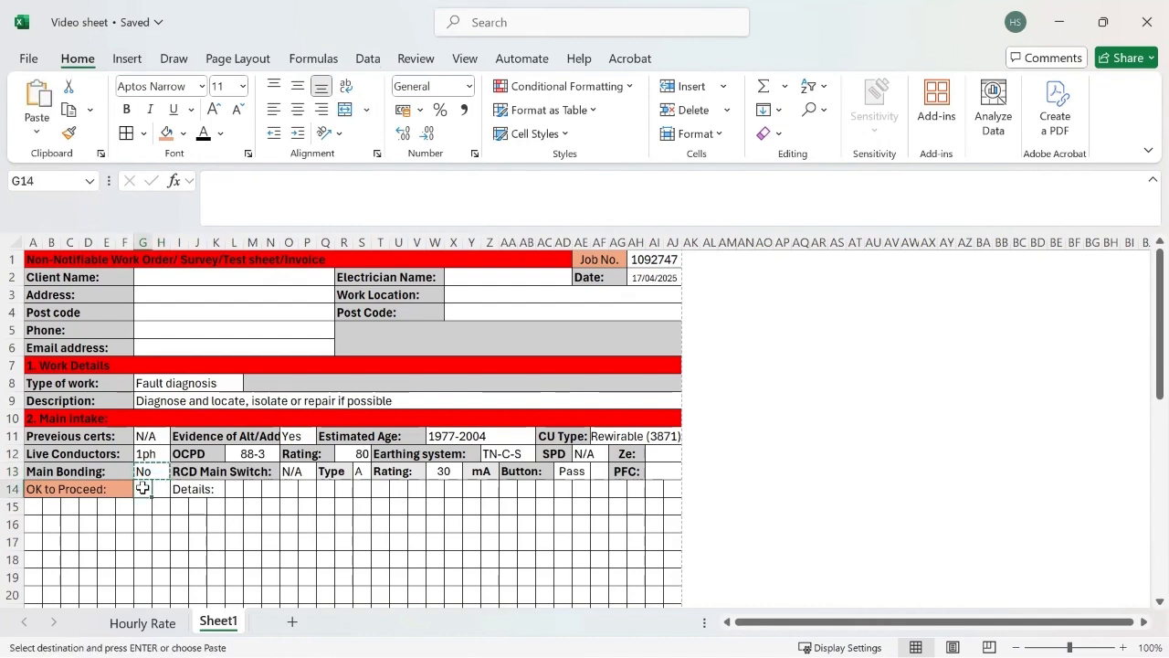
key("ctrl+v")
left_click(179, 489)
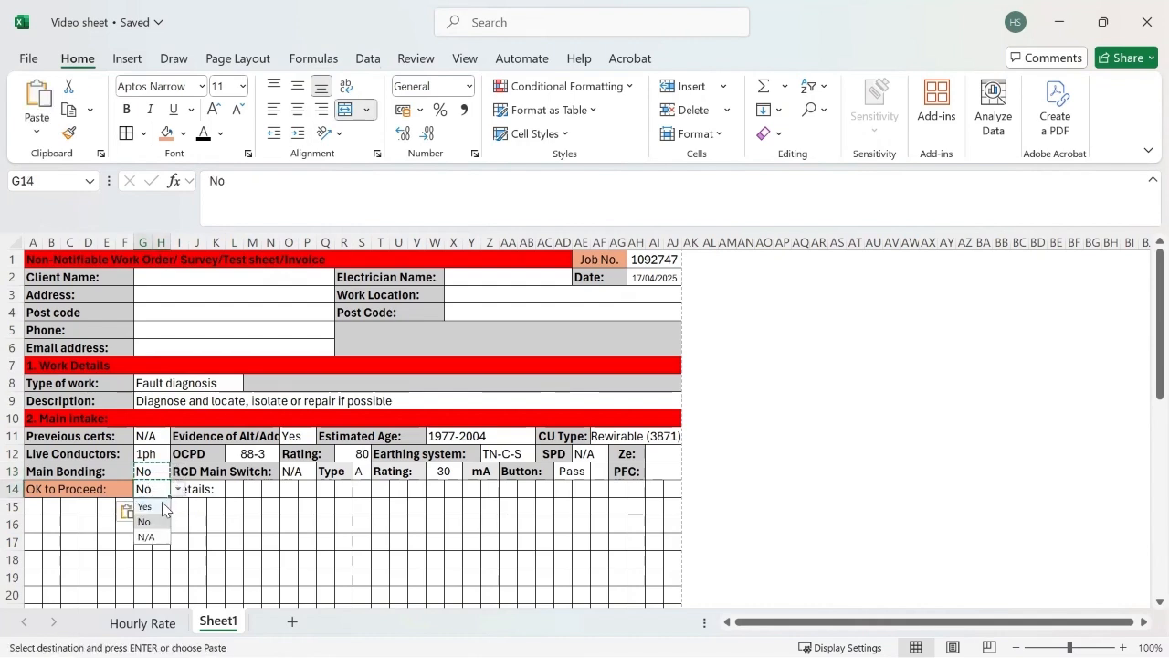
left_click(164, 507)
Step: Merge and centre the "Details:" label across I14:K14 and fill it with light grey
left_click(197, 488)
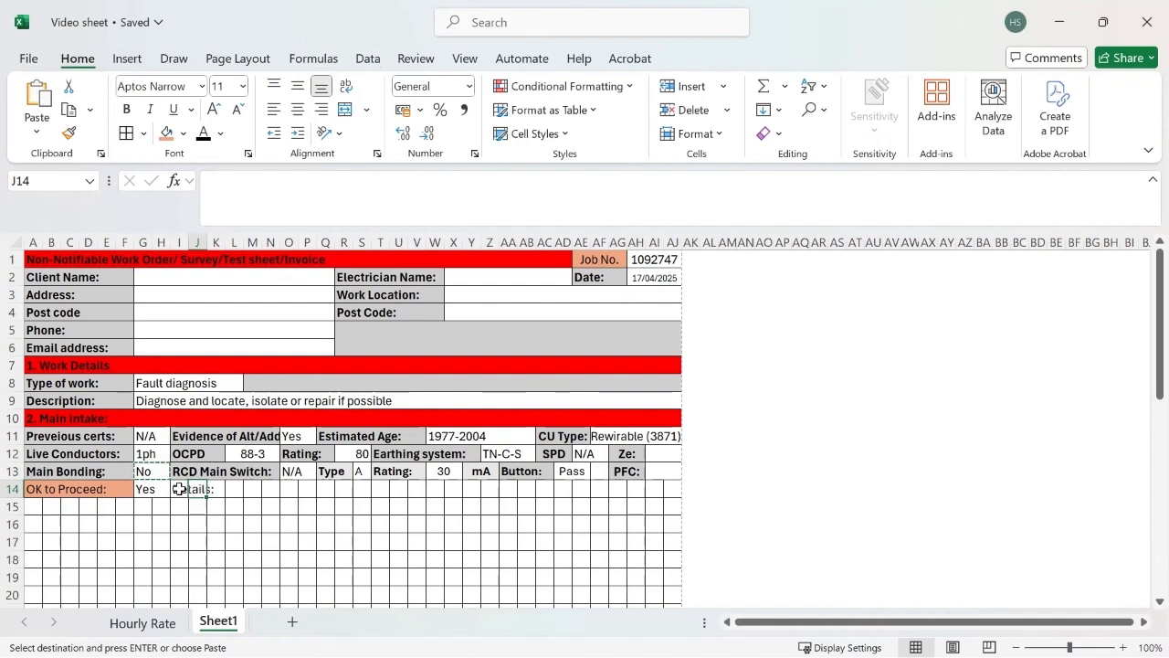
left_click_drag(179, 488, 221, 489)
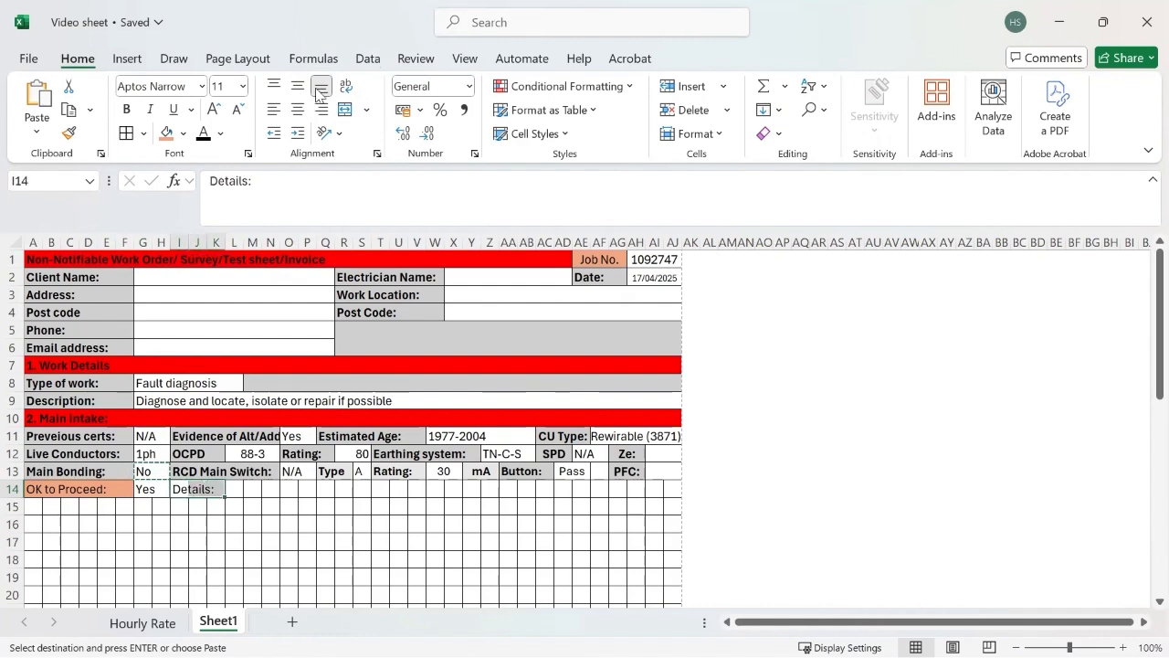
left_click(344, 109)
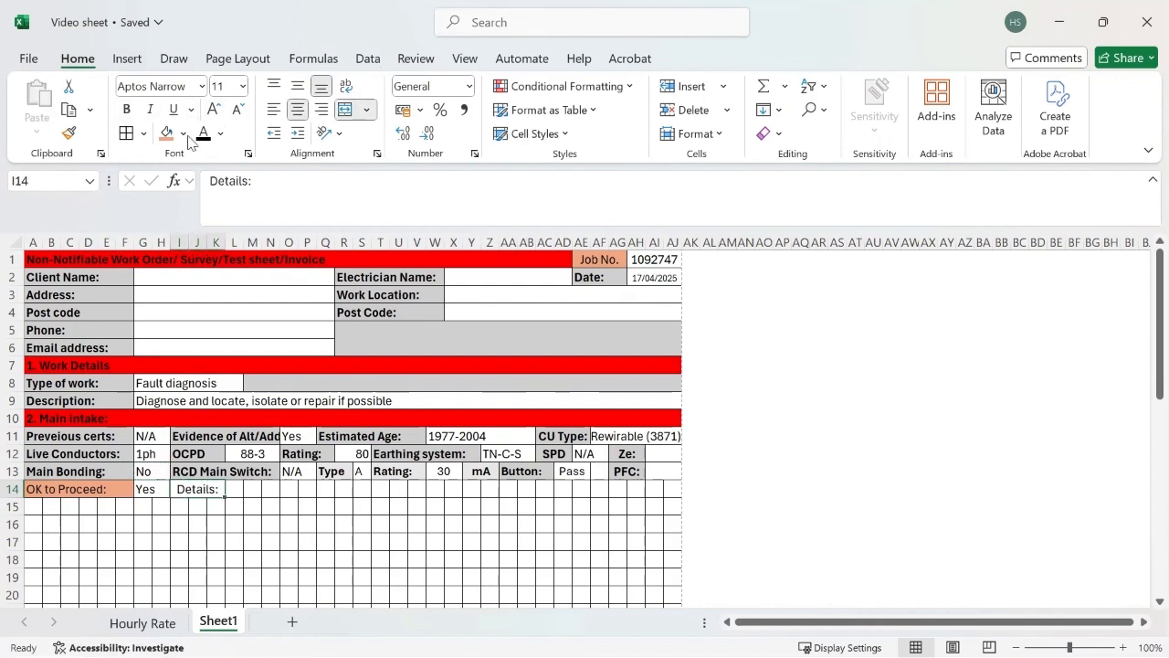
left_click(185, 134)
left_click(221, 252)
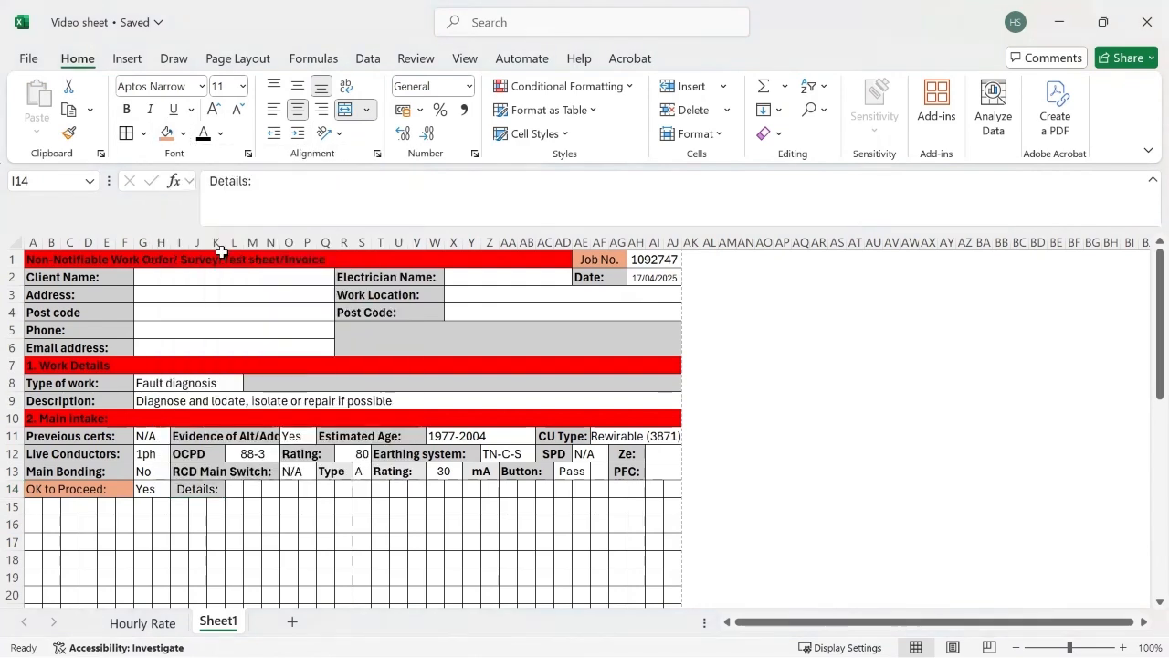
Step: Merge cells L14:AJ14 across for the details answer and make the "Details:" label bold
left_click_drag(234, 488, 673, 487)
left_click(366, 110)
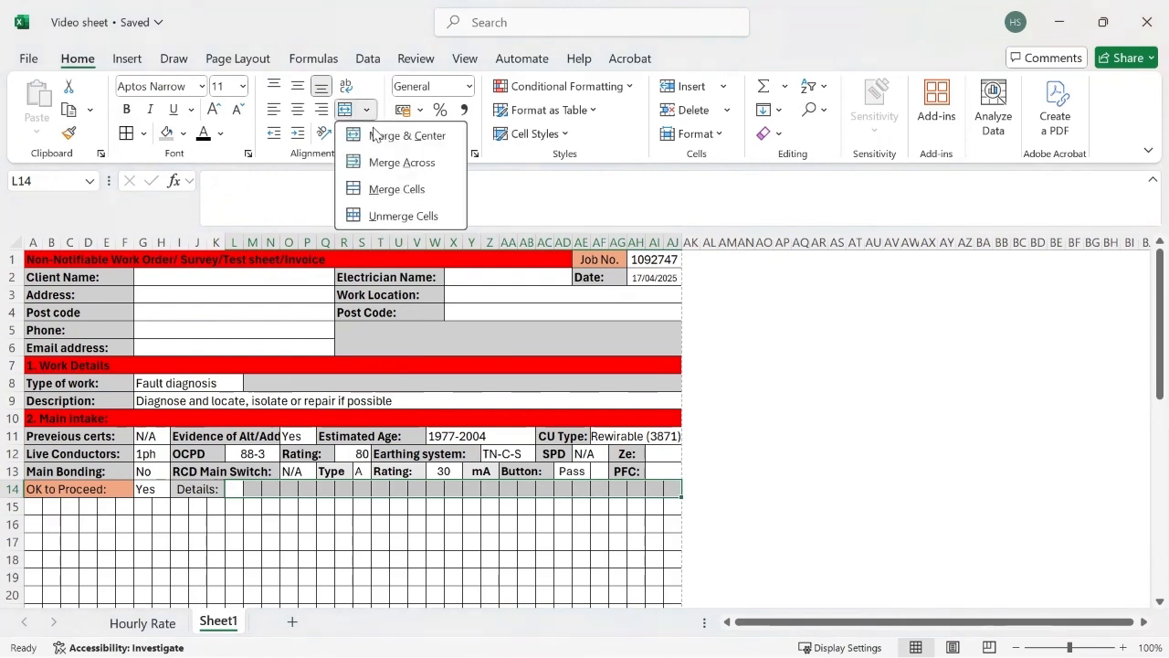
left_click(383, 162)
left_click(198, 488)
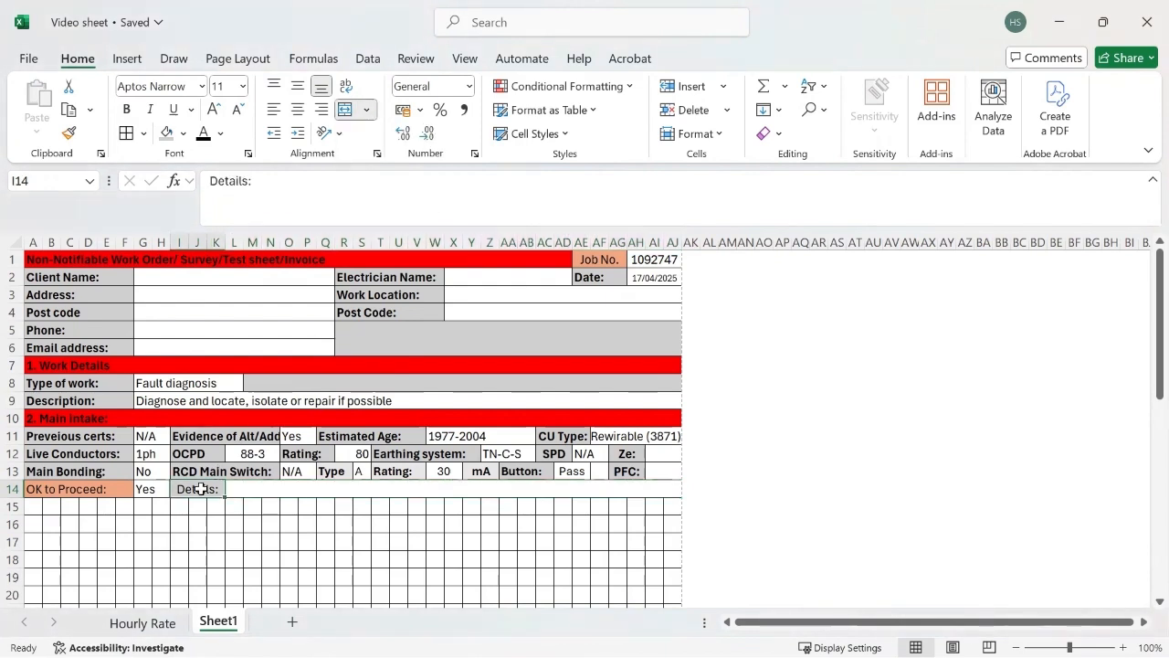
left_click(126, 109)
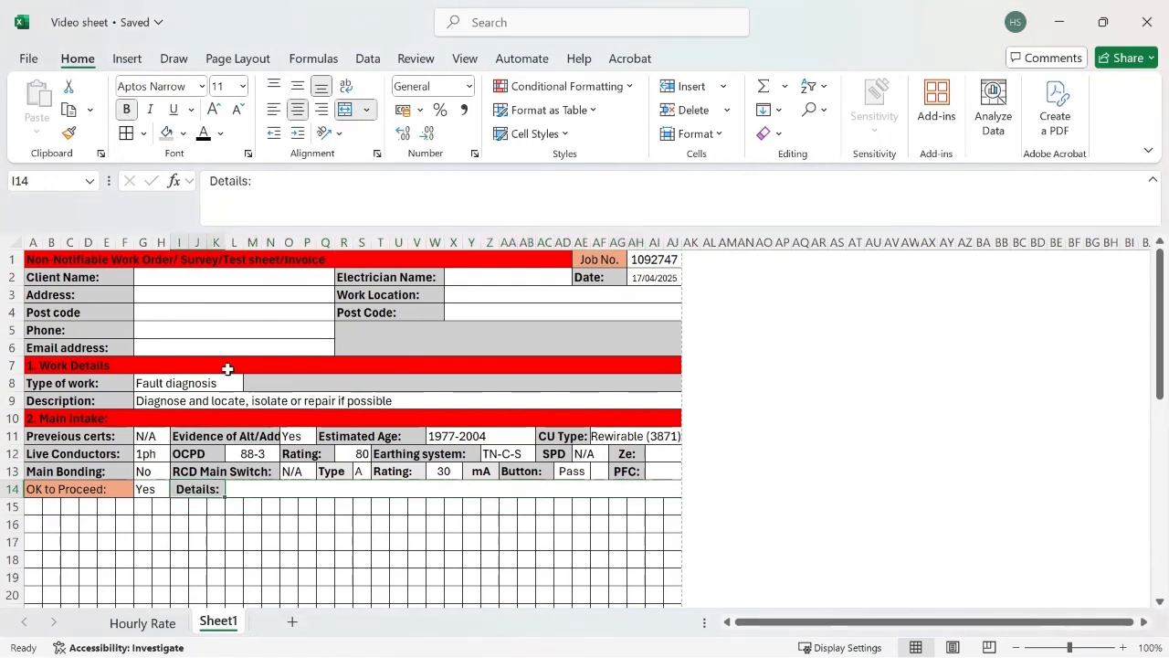